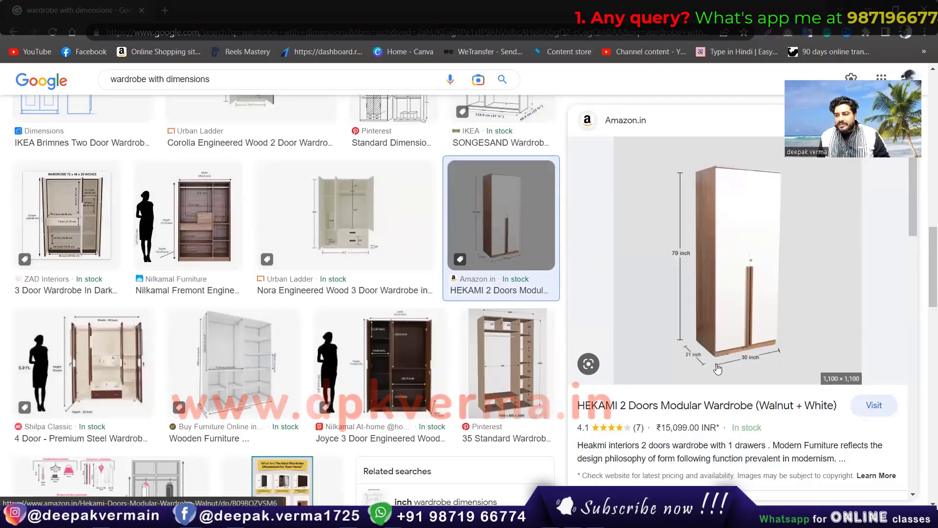
# Step: Save the HEKAMI 2 Doors Modular Wardrobe dimension image to the Downloads folder
pyautogui.rightClick(753, 366)
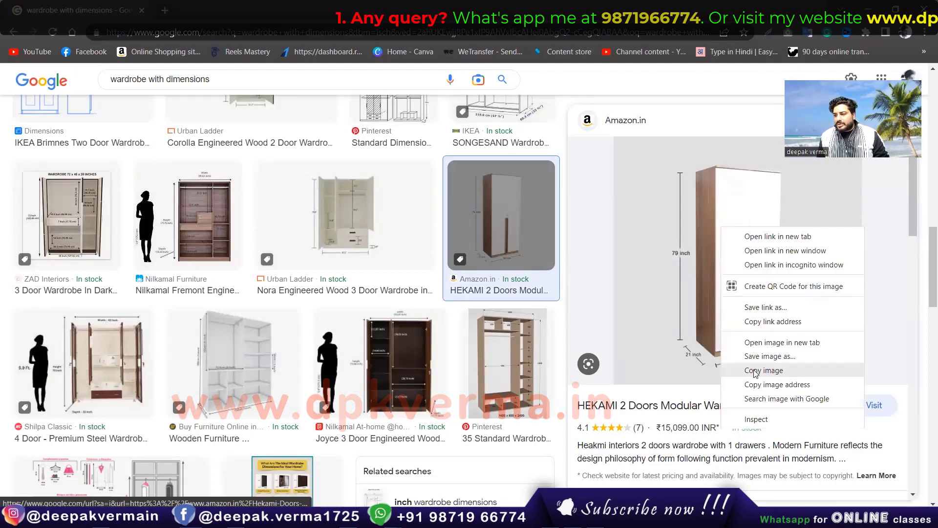
pyautogui.click(769, 356)
pyautogui.press('Return')
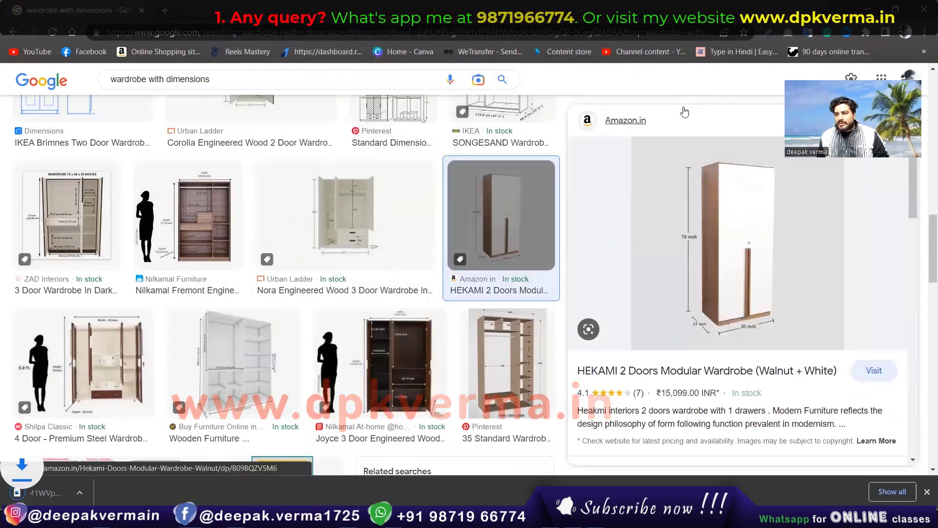
# Step: Snap SketchUp to the left half and open the downloaded wardrobe jpg in Photos on the right
pyautogui.click(868, 9)
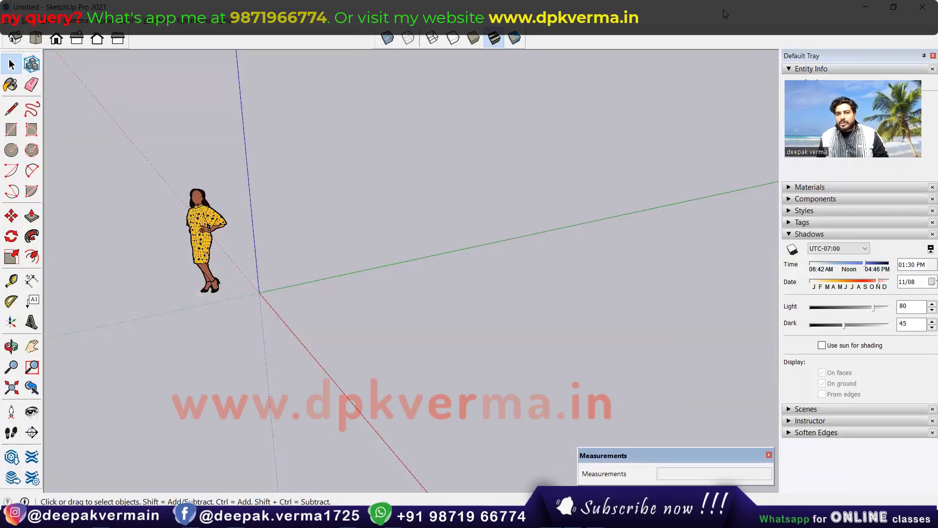
pyautogui.press('super+Left')
pyautogui.click(744, 151)
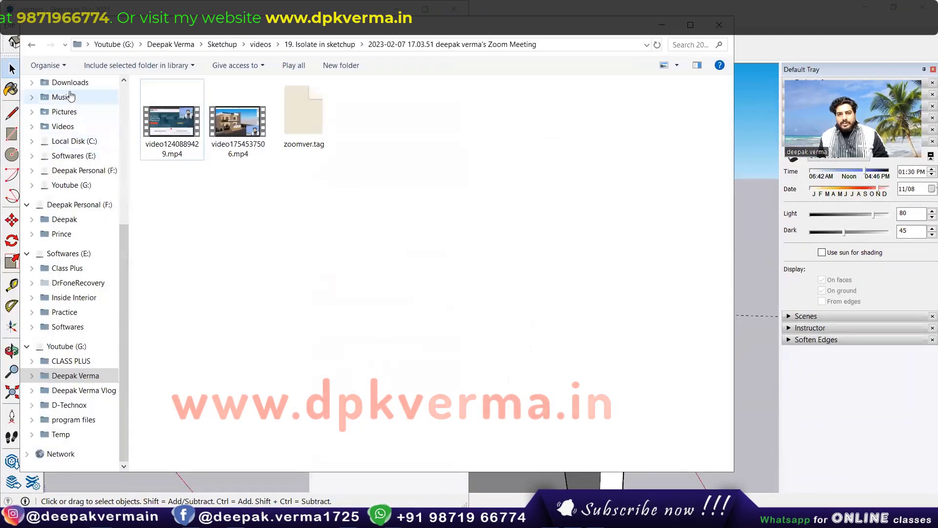
pyautogui.click(70, 82)
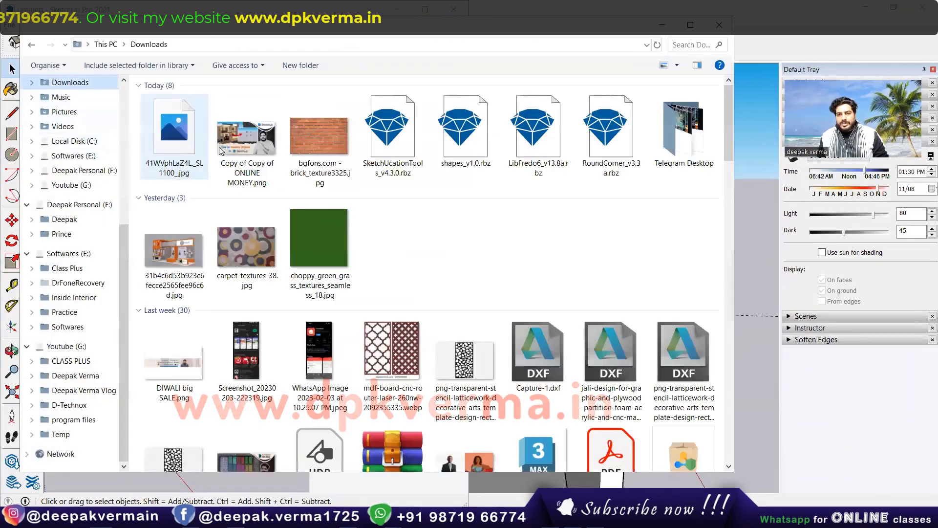
pyautogui.doubleClick(190, 130)
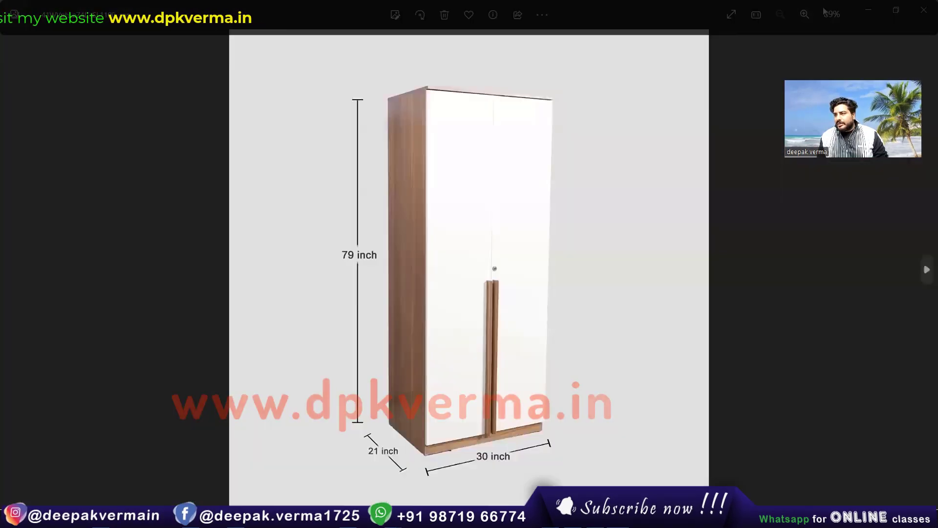
pyautogui.press('super+Right')
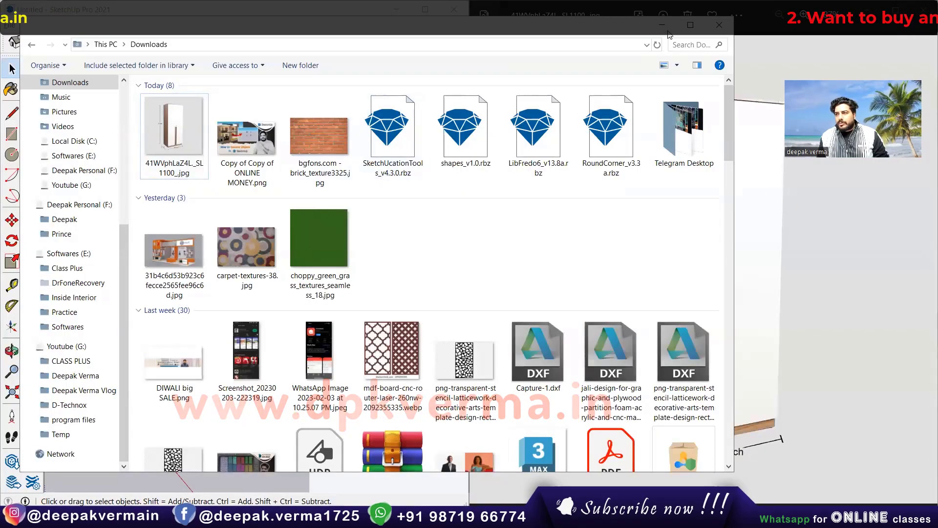
# Step: Orbit the empty SketchUp view and dock the Measurements box inside the modelling window
pyautogui.click(196, 264)
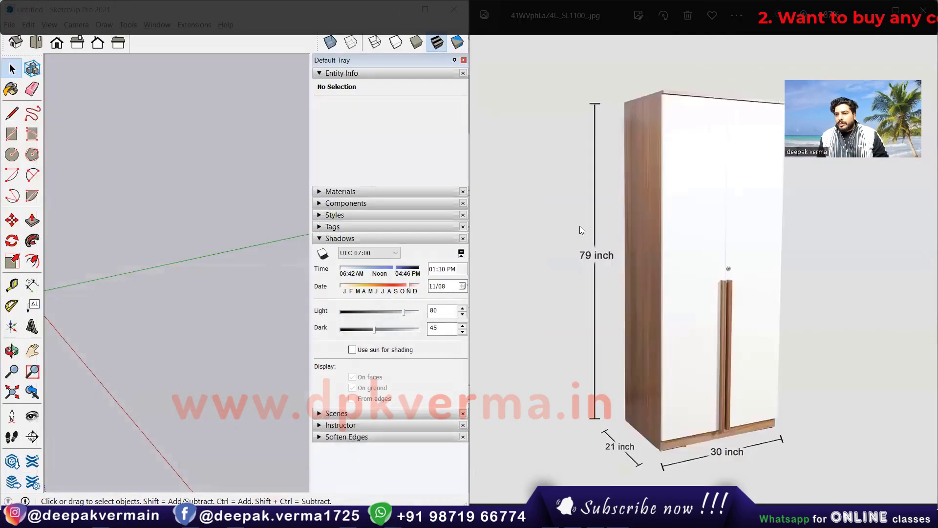
pyautogui.moveTo(262, 315); pyautogui.dragTo(271, 309, button='middle')
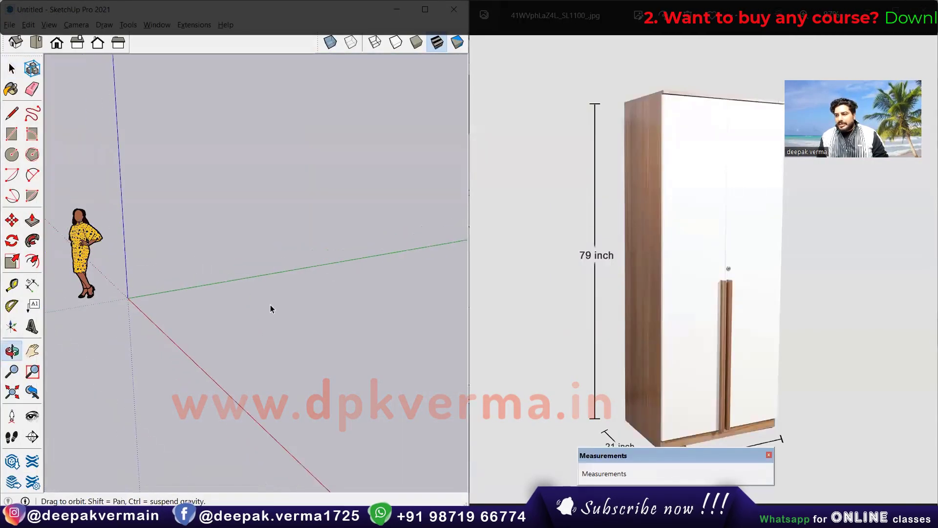
pyautogui.click(723, 348)
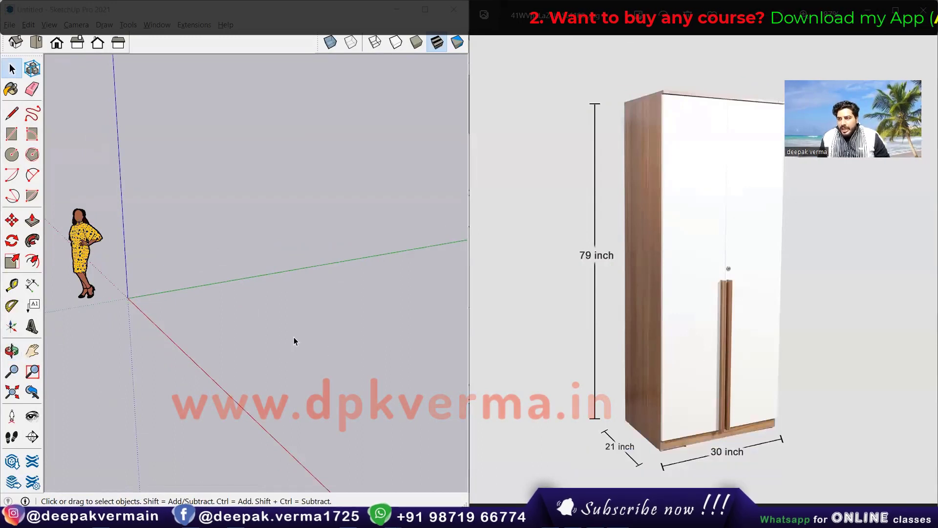
pyautogui.click(280, 315)
pyautogui.moveTo(280, 315); pyautogui.dragTo(234, 333, button='middle')
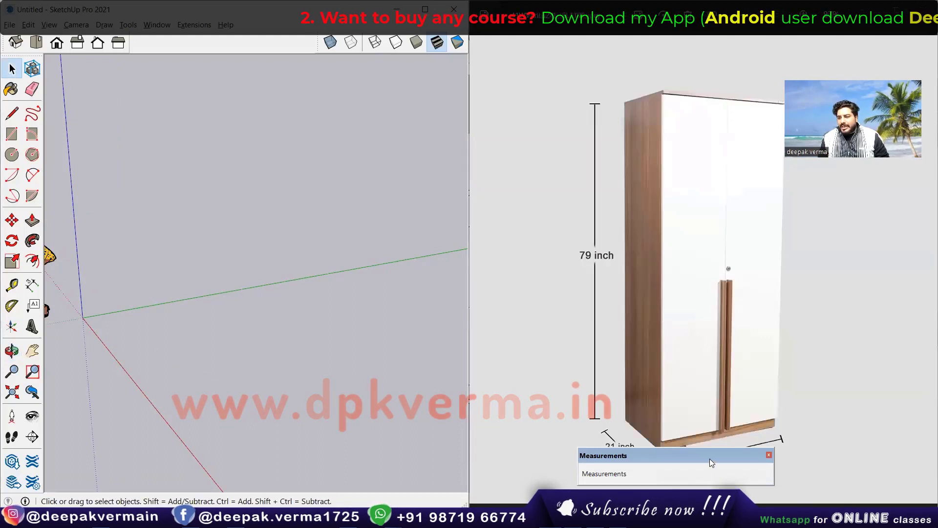
pyautogui.moveTo(709, 459); pyautogui.dragTo(399, 457)
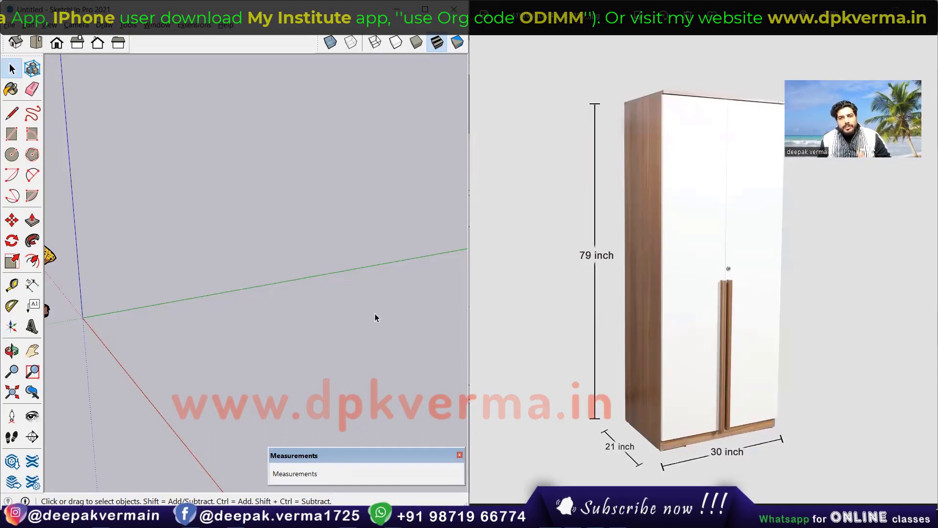
pyautogui.moveTo(248, 315); pyautogui.dragTo(247, 320, button='middle')
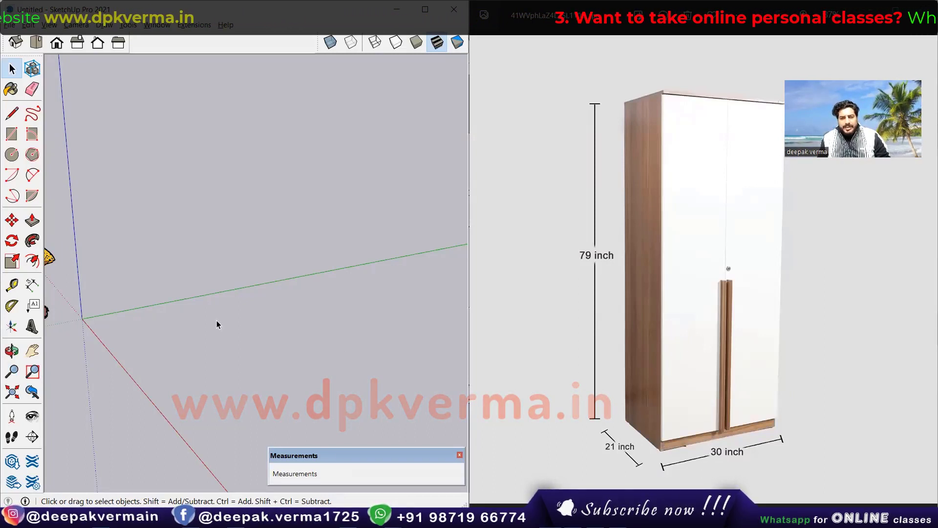
# Step: Draw a 30-inch-wide base rectangle and push it up 80" into a 6' 8" box
pyautogui.press('l')
pyautogui.click(159, 345)
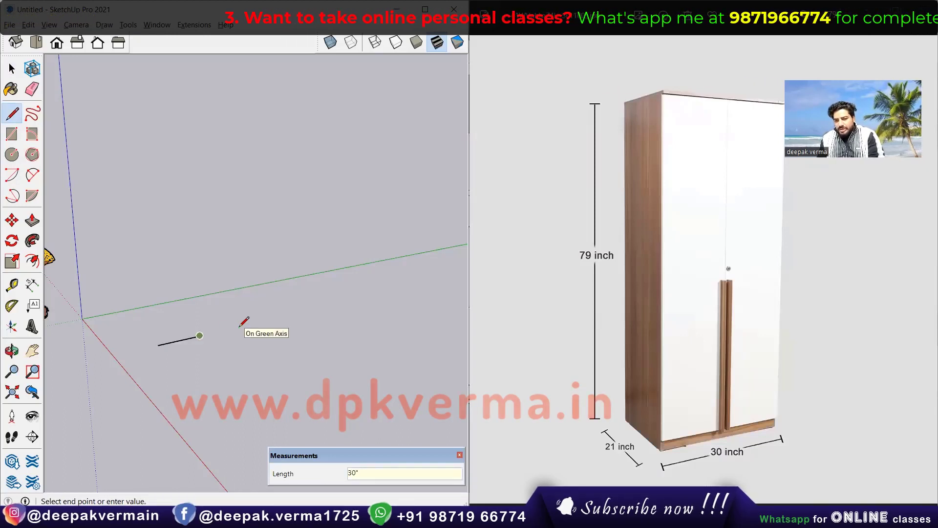
pyautogui.scroll(1, 195, 341)
pyautogui.scroll(1, 200, 339)
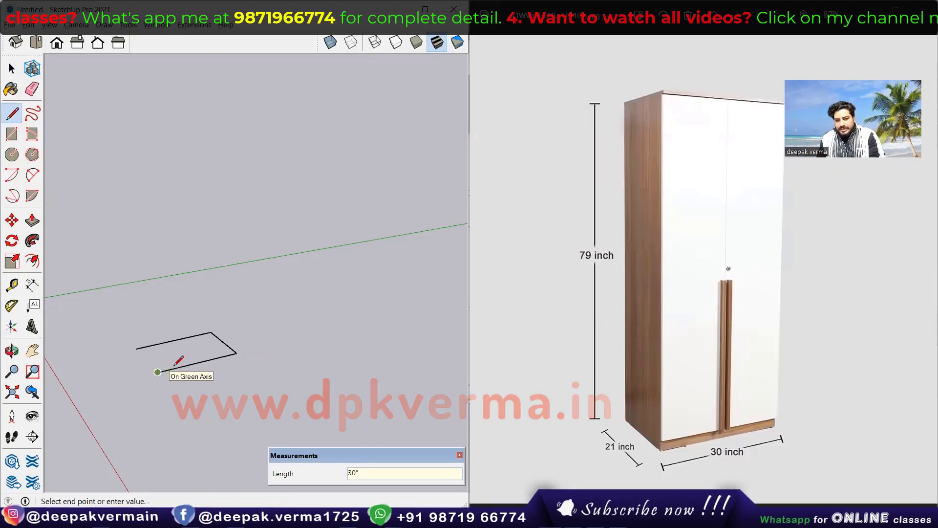
pyautogui.click(136, 348)
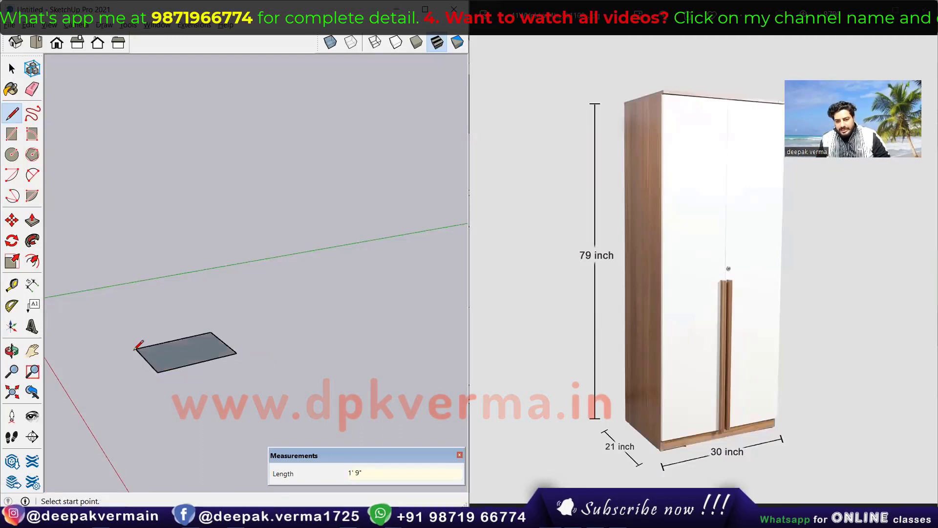
pyautogui.click(223, 363)
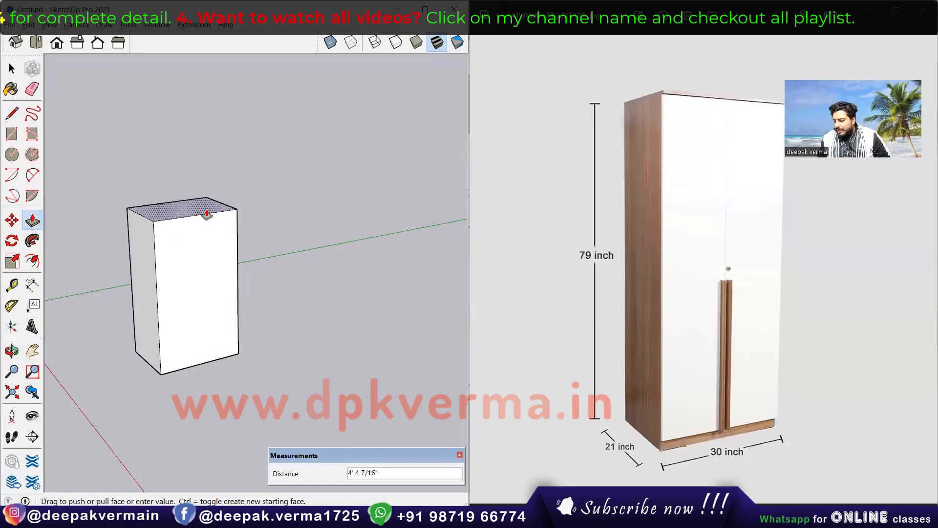
pyautogui.press('Return')
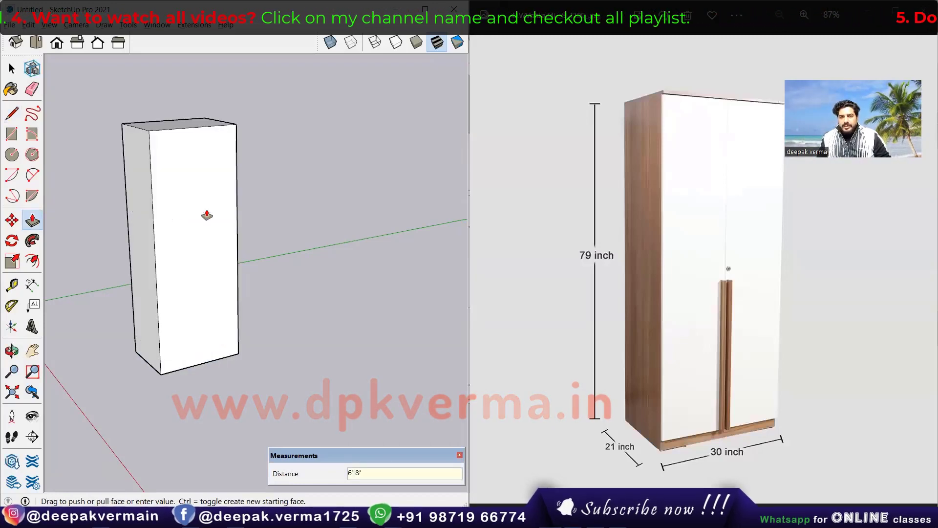
# Step: Orbit and zoom to inspect the tall box and its top face
pyautogui.moveTo(206, 213)
pyautogui.mouseDown(button='middle')
pyautogui.moveTo(188, 232)
pyautogui.moveTo(215, 258)
pyautogui.mouseUp(button='middle')
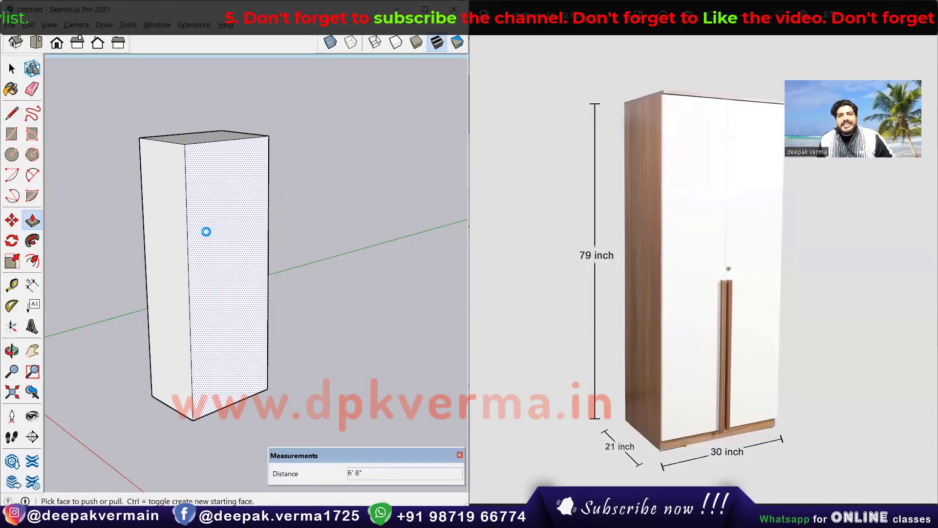
pyautogui.moveTo(204, 239); pyautogui.dragTo(198, 190, button='middle')
pyautogui.scroll(2, 199, 190)
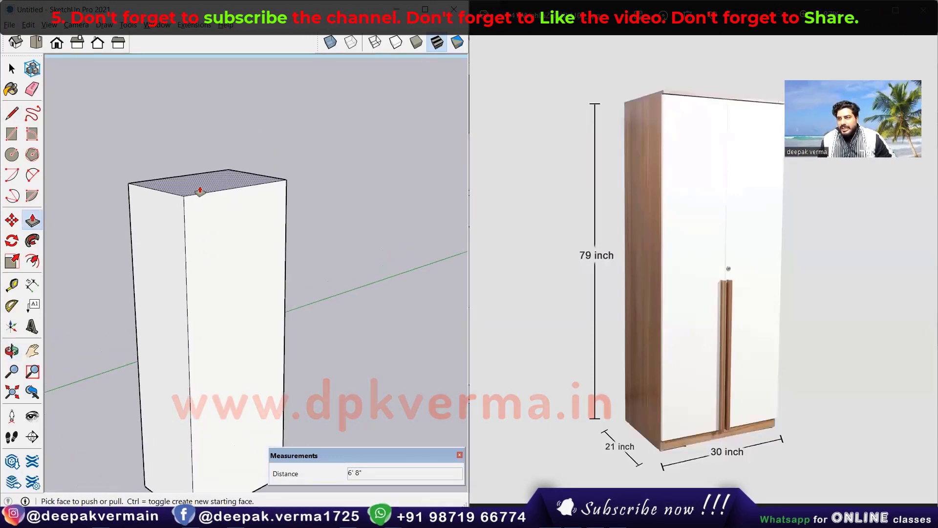
pyautogui.scroll(2, 190, 188)
pyautogui.scroll(-3, 263, 296)
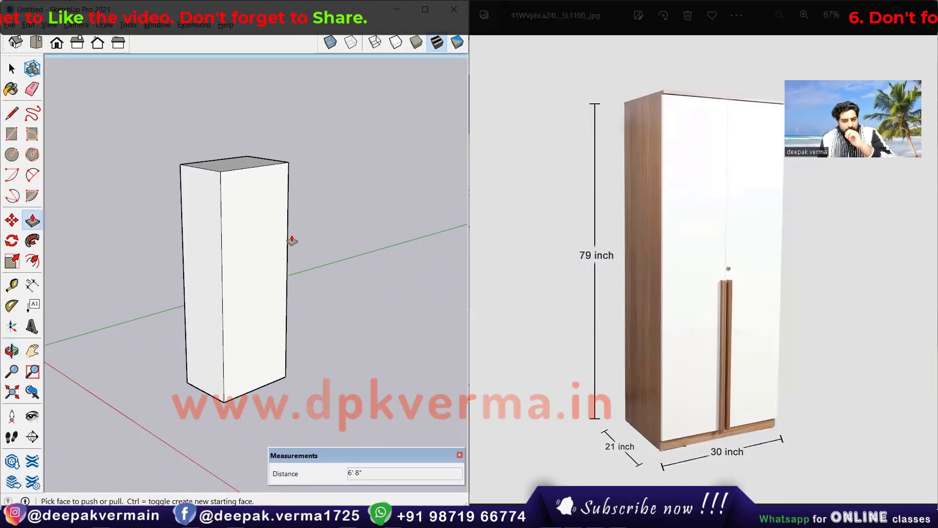
pyautogui.scroll(1, 292, 240)
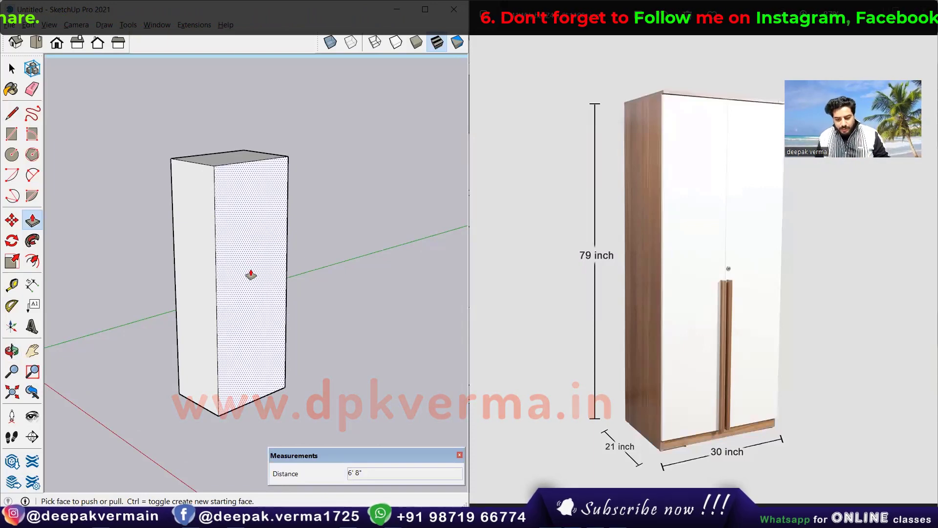
# Step: Select the whole tall box and make it a group
pyautogui.press('space')
pyautogui.tripleClick(243, 222)
pyautogui.rightClick(243, 209)
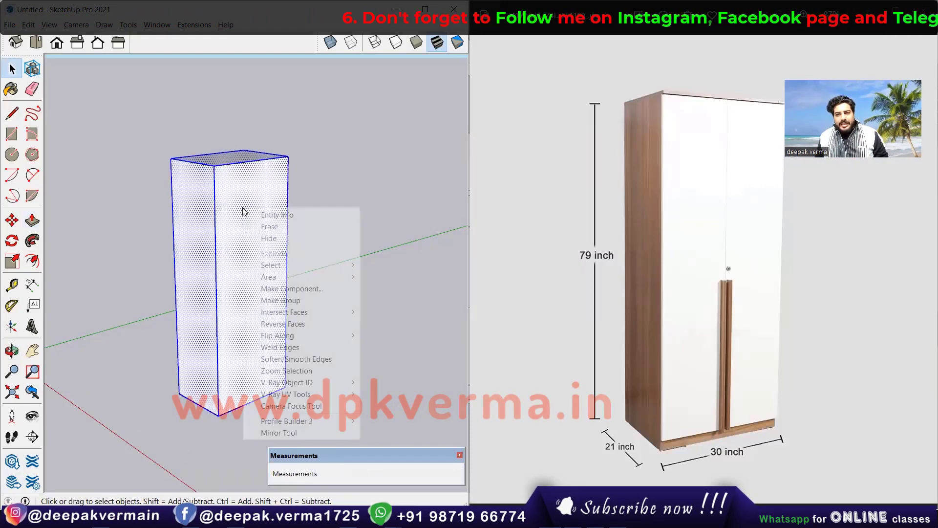
pyautogui.click(294, 300)
pyautogui.click(327, 278)
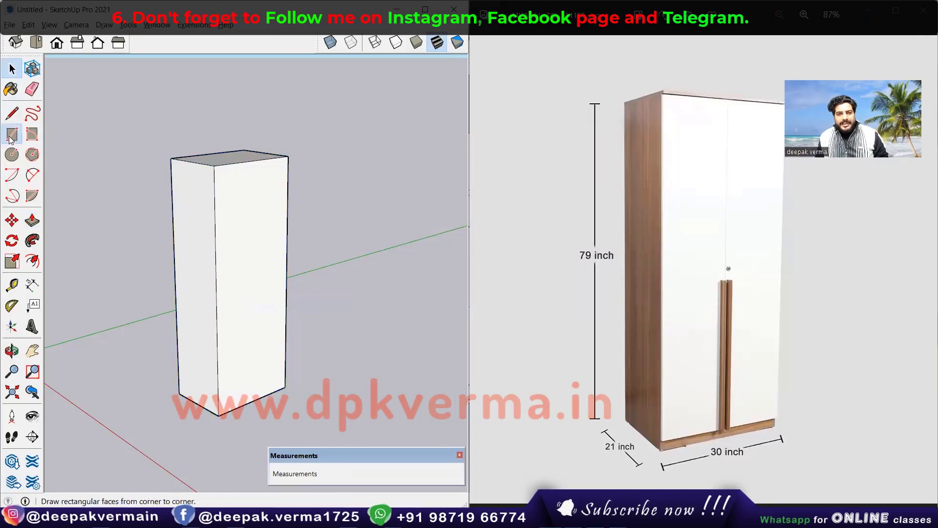
# Step: Draw a 6' 8" by 2' 6" rectangle over the front face, cancelling the attempted pull
pyautogui.click(10, 136)
pyautogui.click(287, 384)
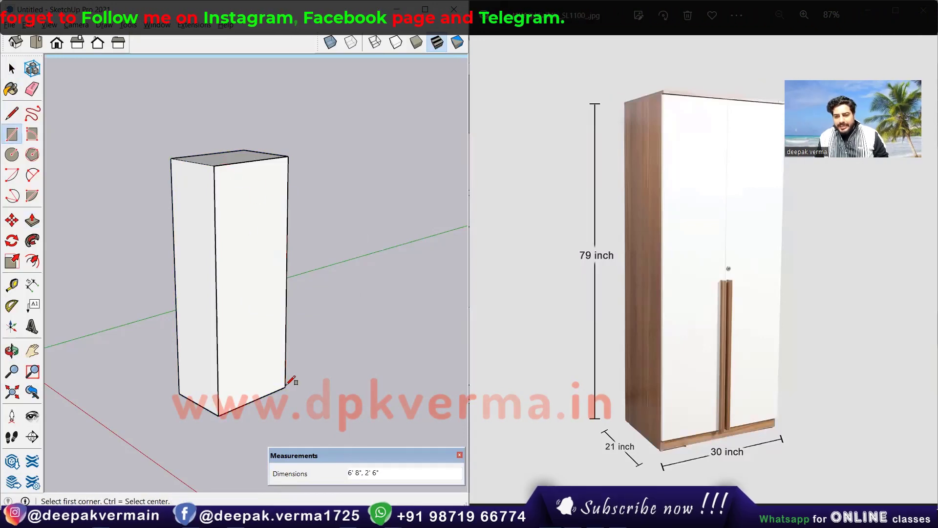
pyautogui.press('p')
pyautogui.click(255, 311)
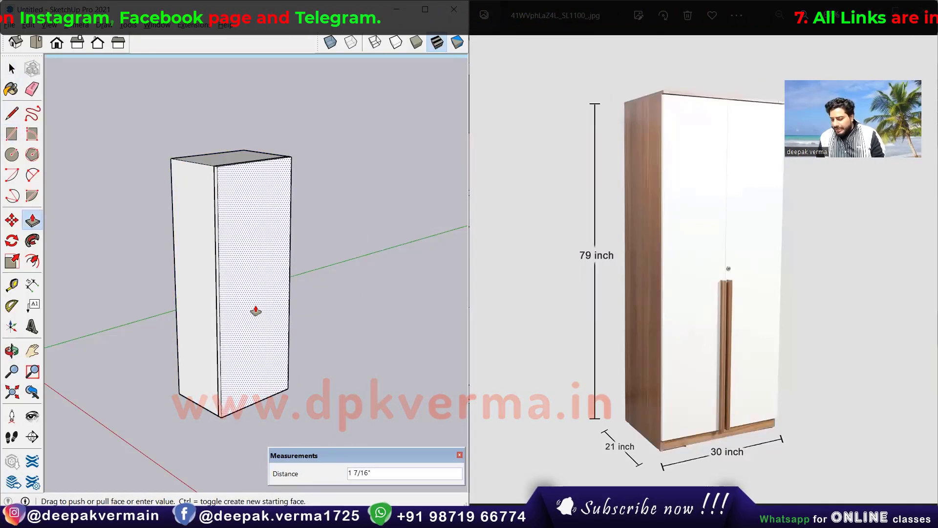
pyautogui.press('Escape')
pyautogui.press('space')
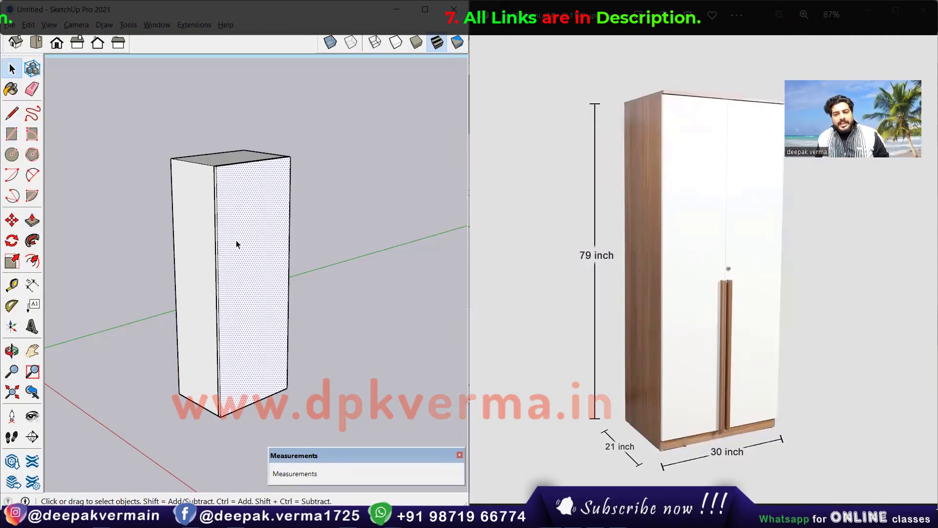
pyautogui.scroll(-1, 237, 243)
pyautogui.moveTo(236, 254)
pyautogui.mouseDown(button='middle')
pyautogui.moveTo(236, 283)
pyautogui.moveTo(195, 297)
pyautogui.moveTo(209, 312)
pyautogui.moveTo(151, 318)
pyautogui.mouseUp(button='middle')
# Step: Draw two adjoining ground rectangles and erase their shared edge to form an L-shaped face
pyautogui.press('r')
pyautogui.click(146, 321)
pyautogui.click(356, 289)
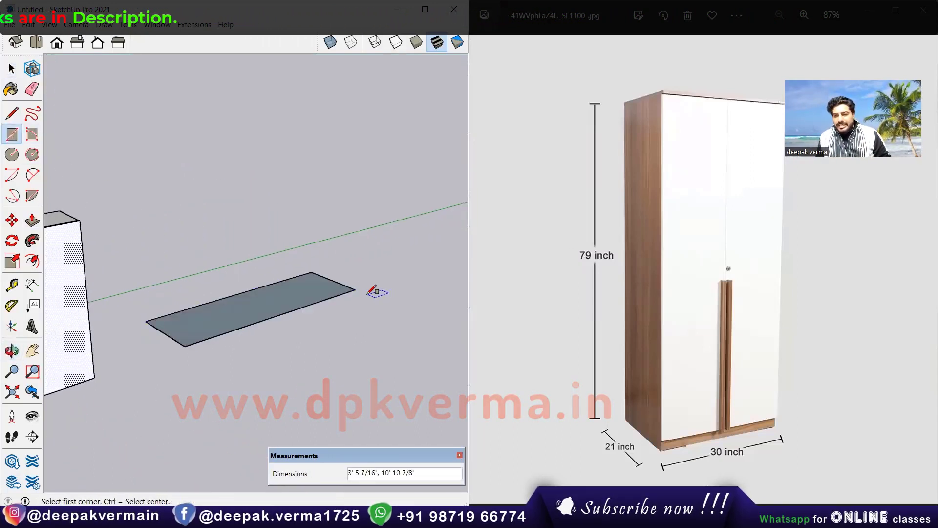
pyautogui.click(418, 365)
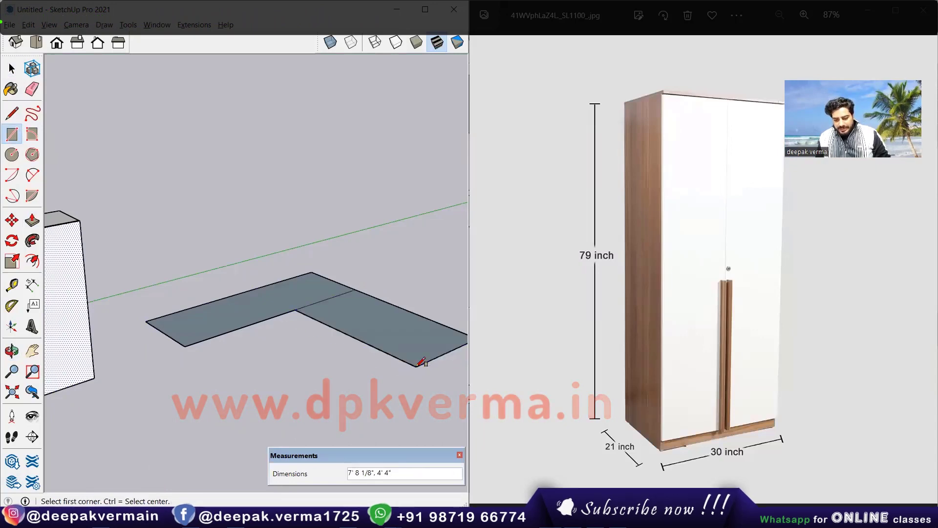
pyautogui.press('e')
pyautogui.click(337, 297)
# Step: Pull the L-shaped face up 3' 1 3/8" into a solid block
pyautogui.press('p')
pyautogui.click(340, 303)
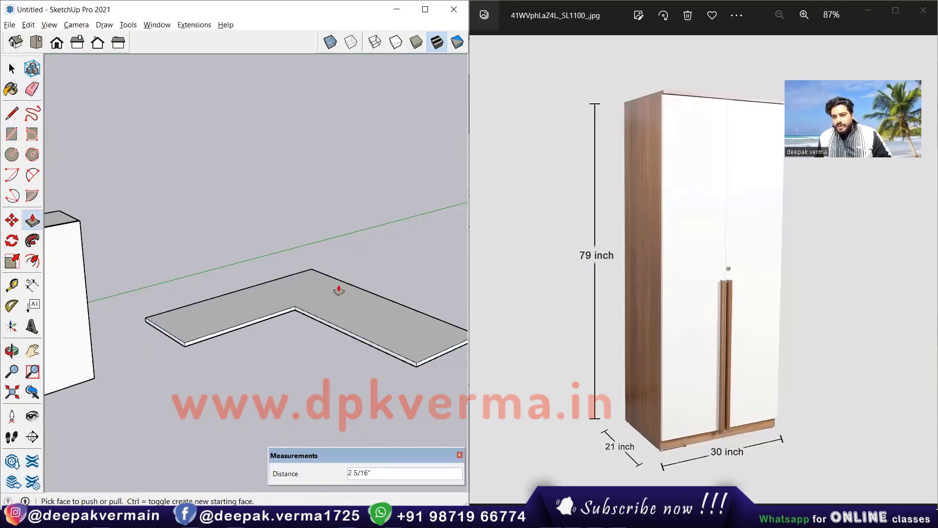
pyautogui.click(331, 222)
pyautogui.moveTo(331, 251)
pyautogui.mouseDown(button='middle')
pyautogui.moveTo(360, 272)
pyautogui.moveTo(271, 309)
pyautogui.mouseUp(button='middle')
pyautogui.scroll(1, 273, 277)
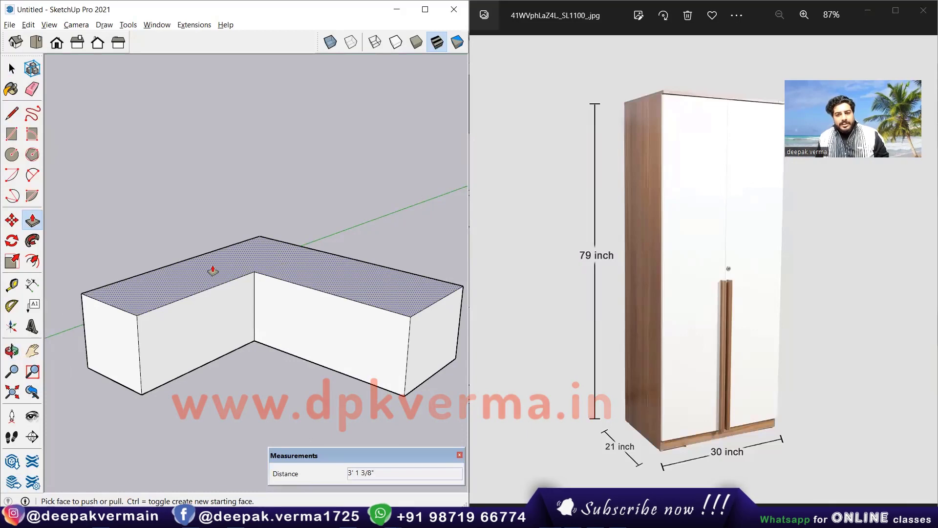
pyautogui.moveTo(213, 270); pyautogui.dragTo(242, 257, button='middle')
# Step: Select the L block's top face and copy it upward with Move+Ctrl
pyautogui.tripleClick(241, 256)
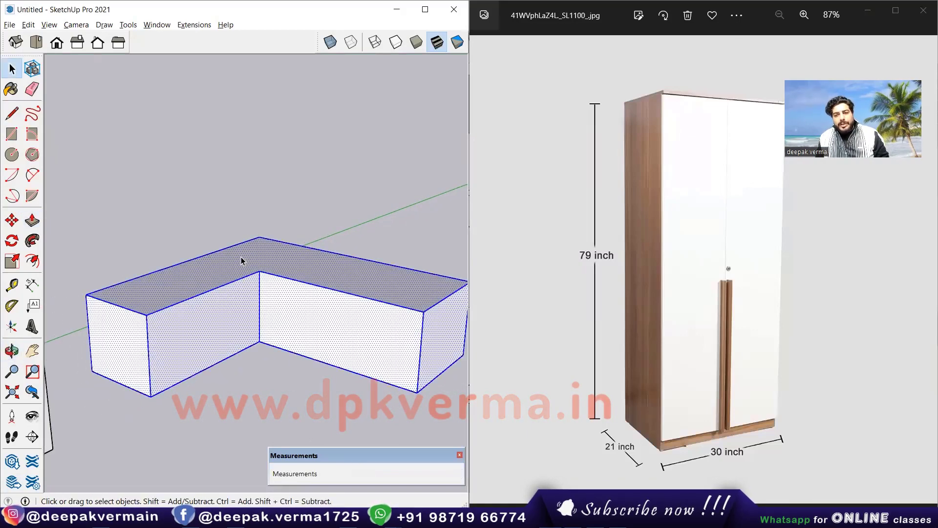
pyautogui.click(201, 220)
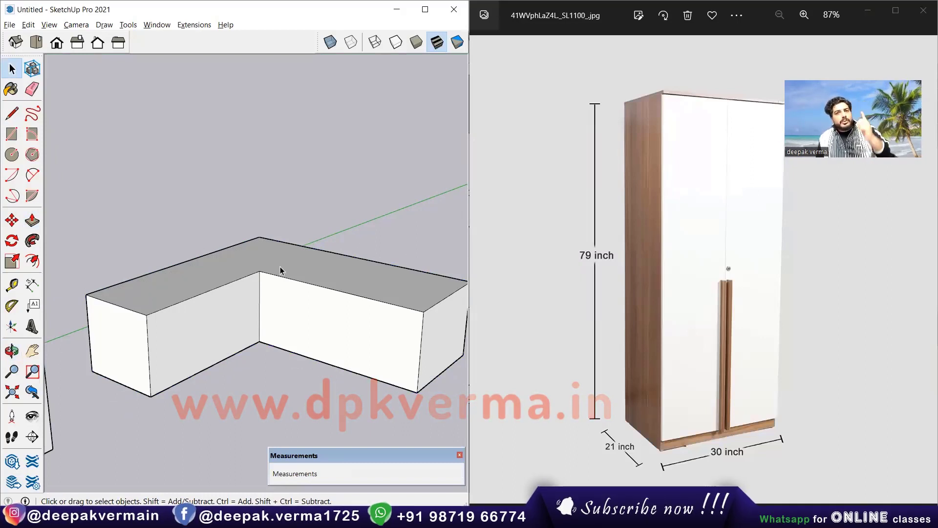
pyautogui.moveTo(277, 266)
pyautogui.mouseDown(button='middle')
pyautogui.moveTo(292, 268)
pyautogui.moveTo(261, 268)
pyautogui.mouseUp(button='middle')
pyautogui.scroll(2, 269, 263)
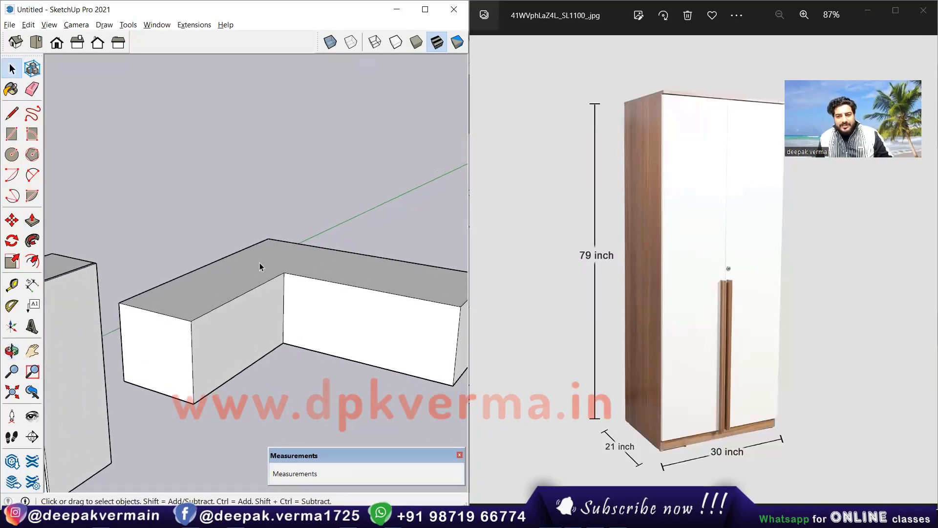
pyautogui.tripleClick(259, 264)
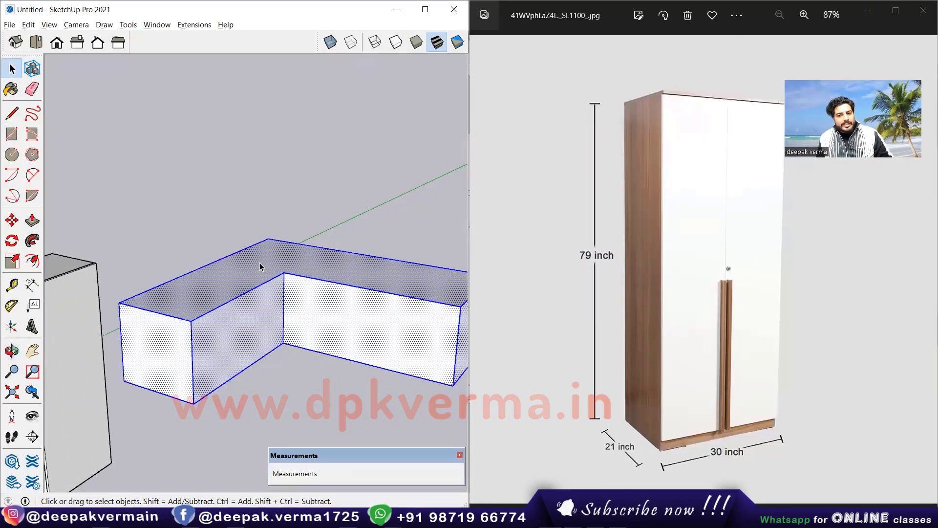
pyautogui.doubleClick(247, 271)
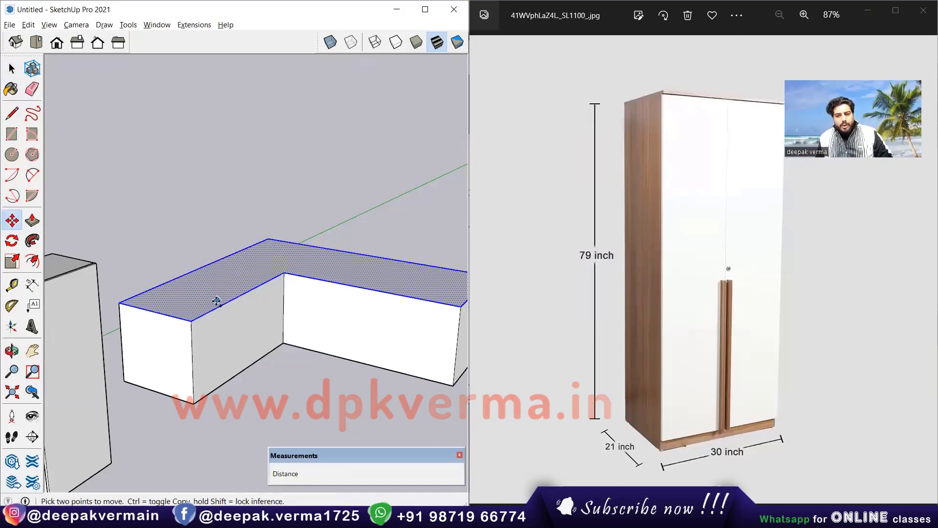
pyautogui.press('ctrl')
pyautogui.click(191, 320)
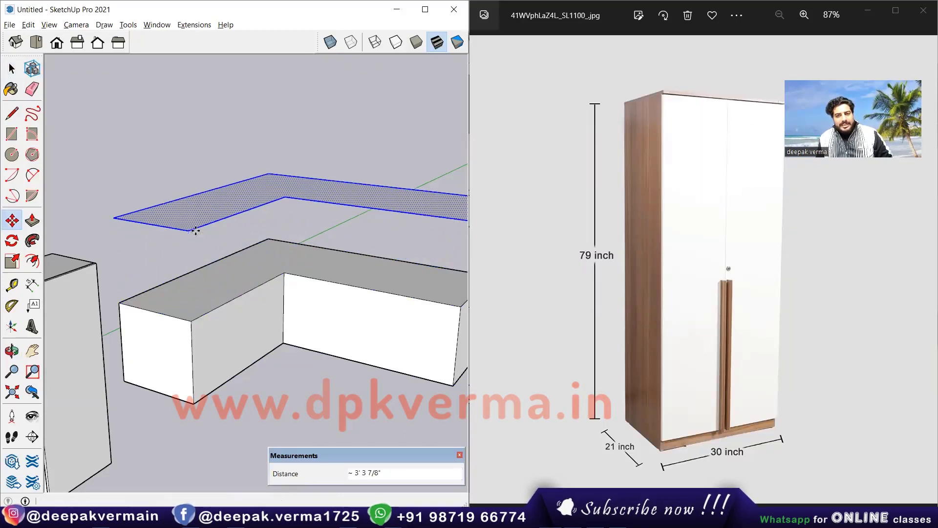
pyautogui.moveTo(243, 273)
pyautogui.mouseDown(button='middle')
pyautogui.moveTo(190, 264)
pyautogui.moveTo(251, 272)
pyautogui.mouseUp(button='middle')
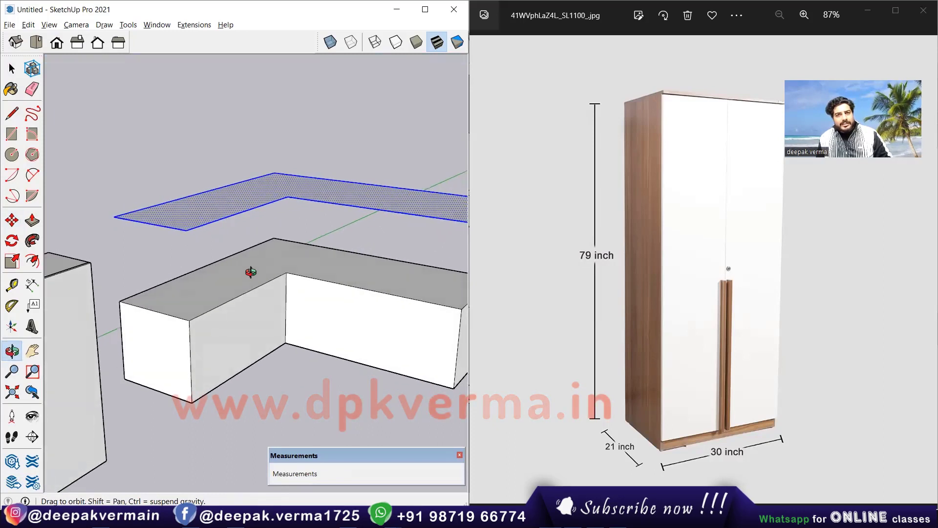
# Step: Give the floating face copy a 1-inch thickness
pyautogui.click(220, 243)
pyautogui.click(212, 214)
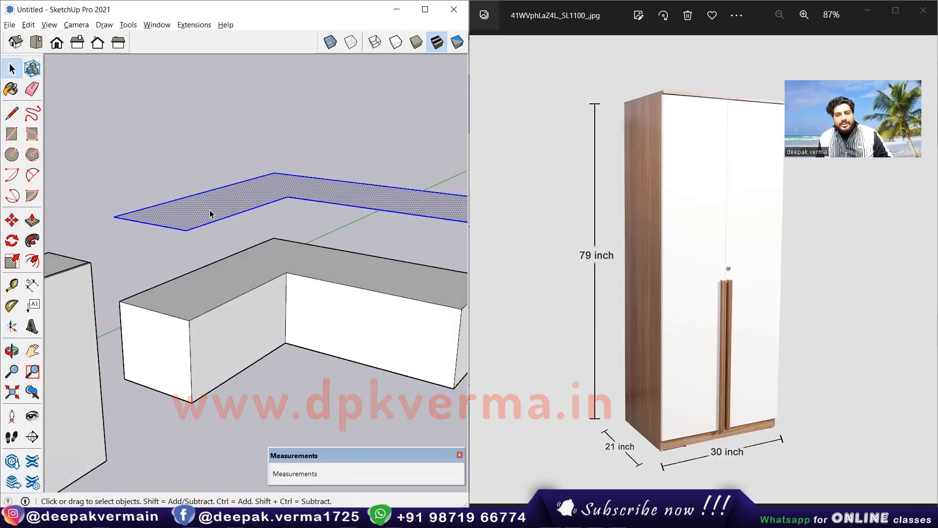
pyautogui.rightClick(211, 213)
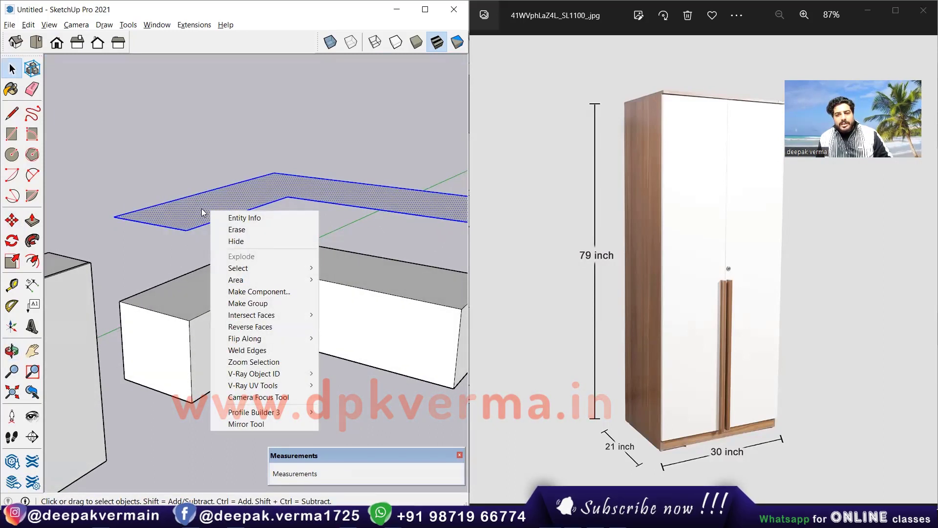
pyautogui.click(209, 214)
pyautogui.click(208, 214)
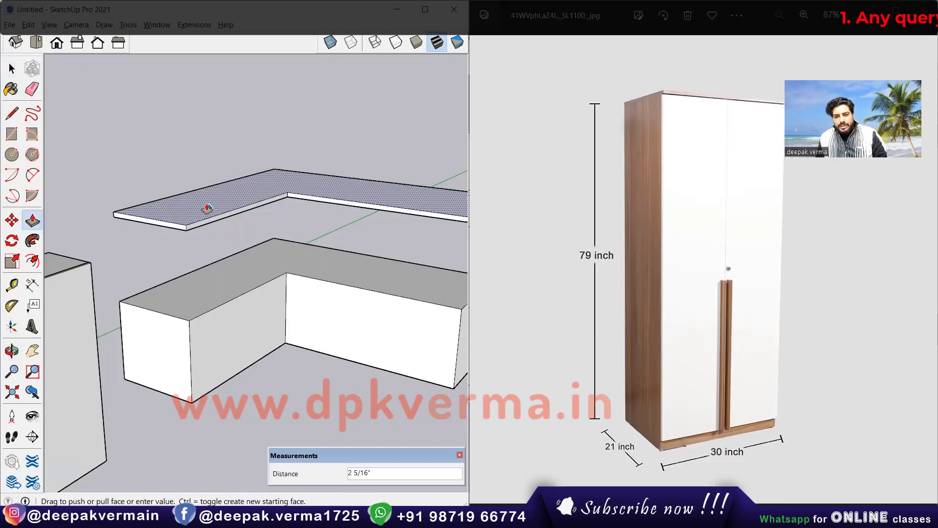
pyautogui.write('1')
pyautogui.press('Return')
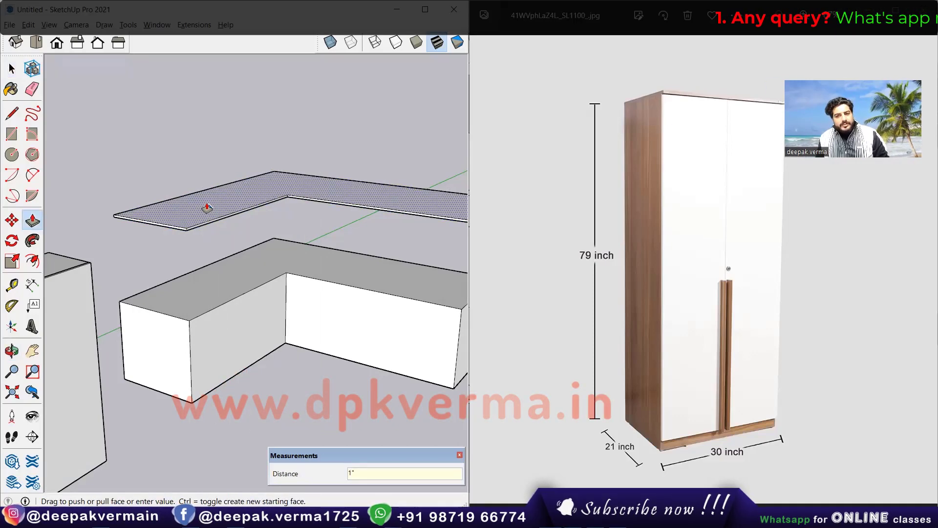
# Step: Make the 1-inch L-shaped slab a group
pyautogui.press('space')
pyautogui.tripleClick(210, 202)
pyautogui.rightClick(210, 201)
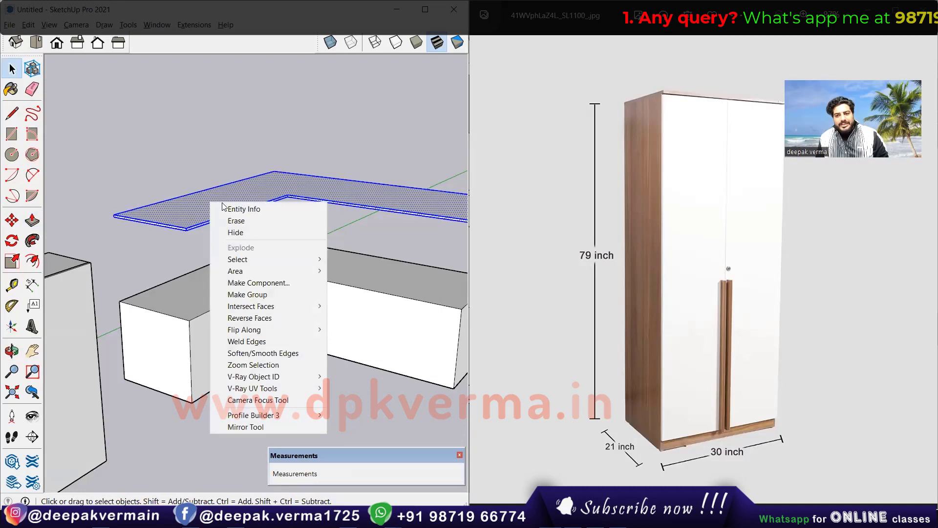
pyautogui.click(239, 294)
pyautogui.click(145, 262)
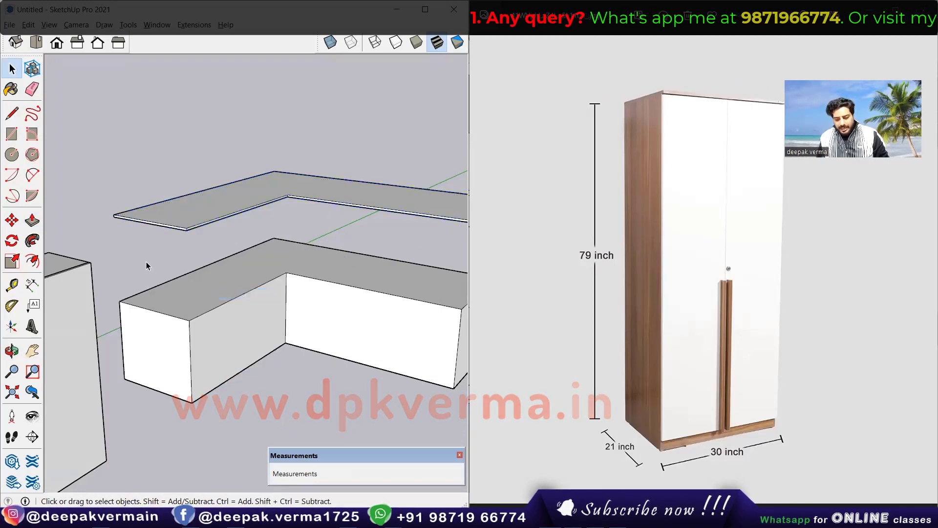
# Step: Move the slab group down to rest on top of the L-shaped block
pyautogui.press('m')
pyautogui.click(113, 218)
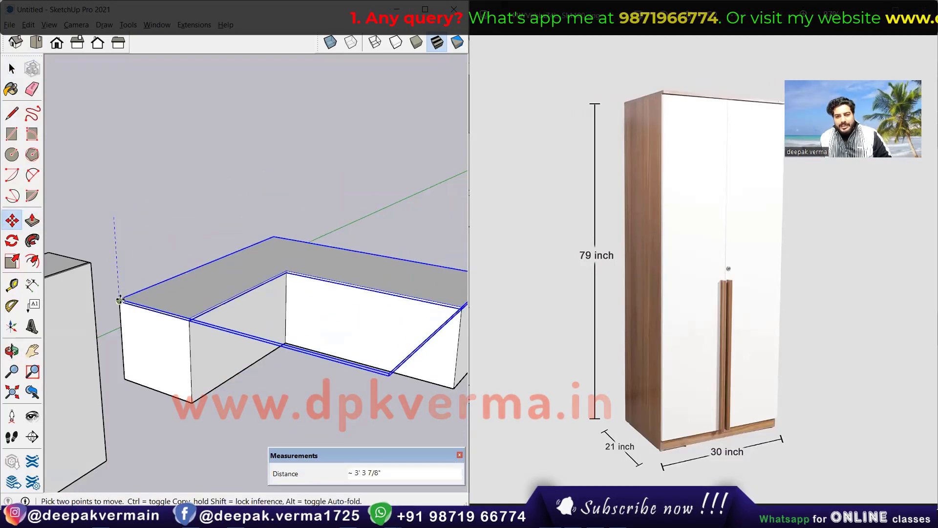
pyautogui.click(119, 301)
pyautogui.press('space')
pyautogui.scroll(3, 232, 299)
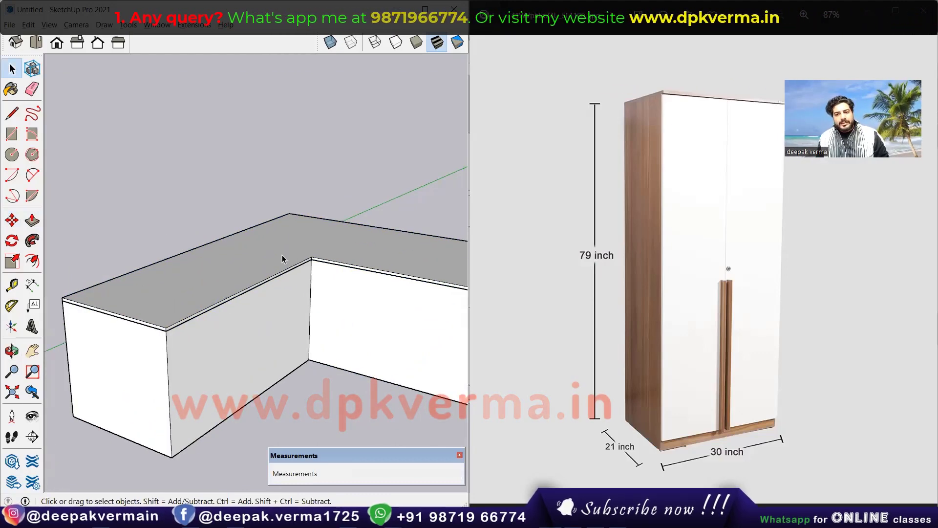
pyautogui.scroll(-1, 284, 258)
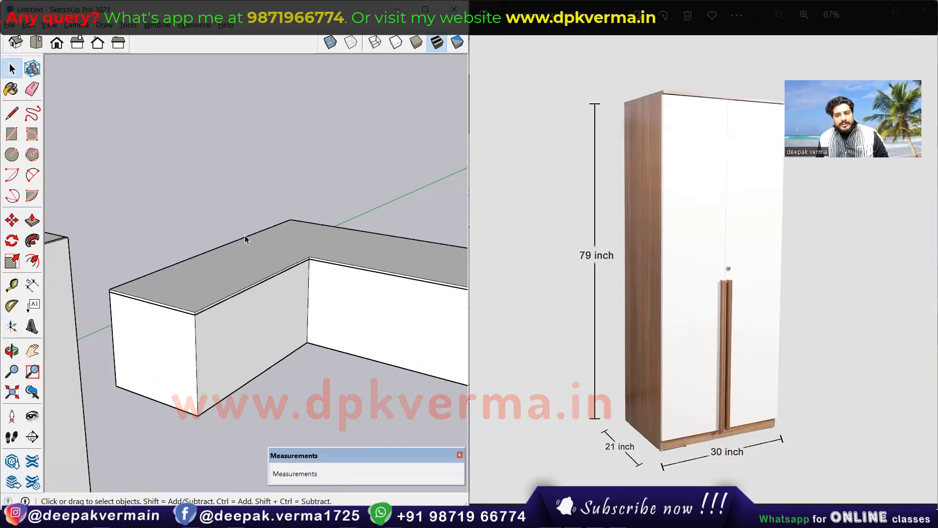
pyautogui.click(244, 239)
pyautogui.click(263, 265)
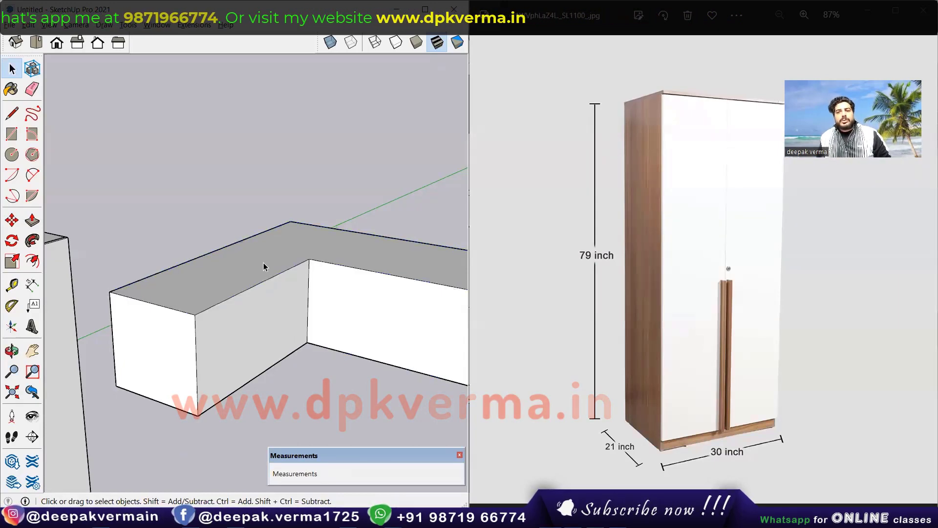
pyautogui.scroll(-2, 264, 265)
pyautogui.scroll(-2, 295, 273)
pyautogui.scroll(1, 229, 280)
pyautogui.scroll(1, 249, 277)
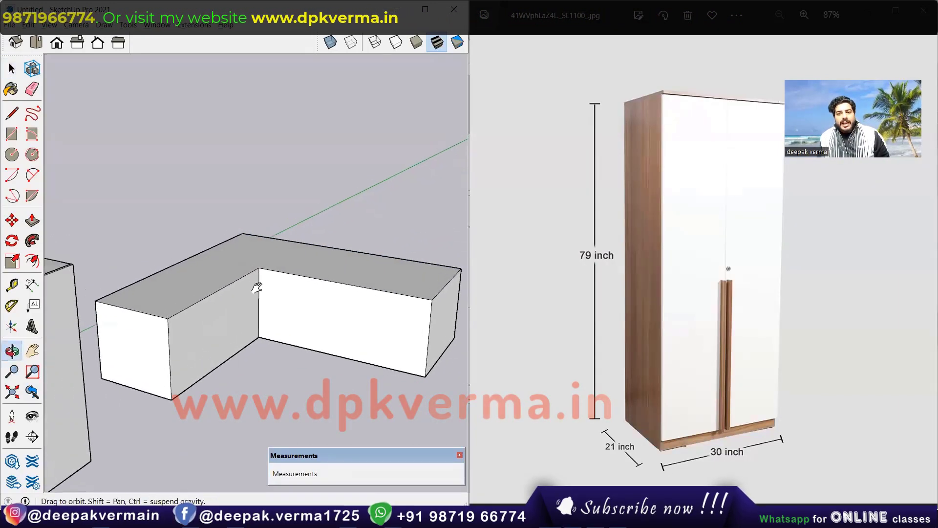
pyautogui.scroll(1, 258, 279)
pyautogui.scroll(1, 194, 306)
pyautogui.scroll(1, 194, 306)
pyautogui.click(176, 288)
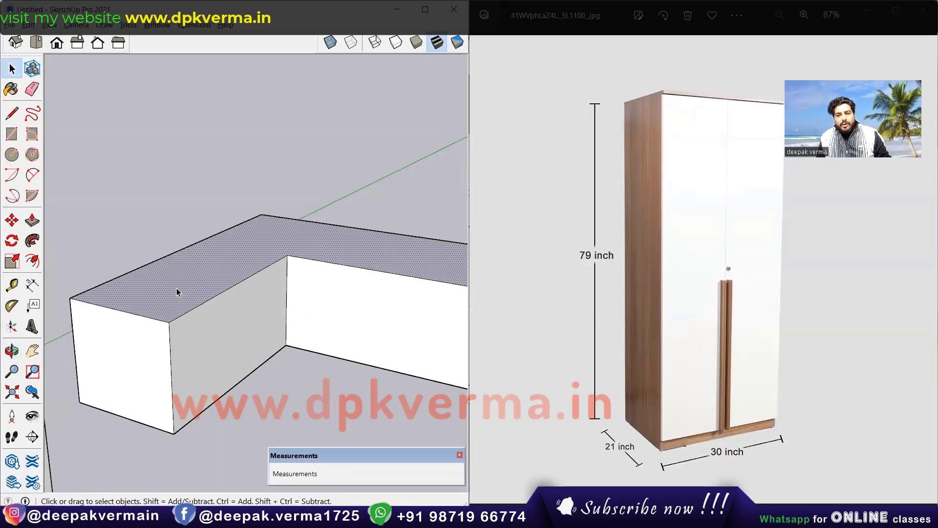
pyautogui.press('m')
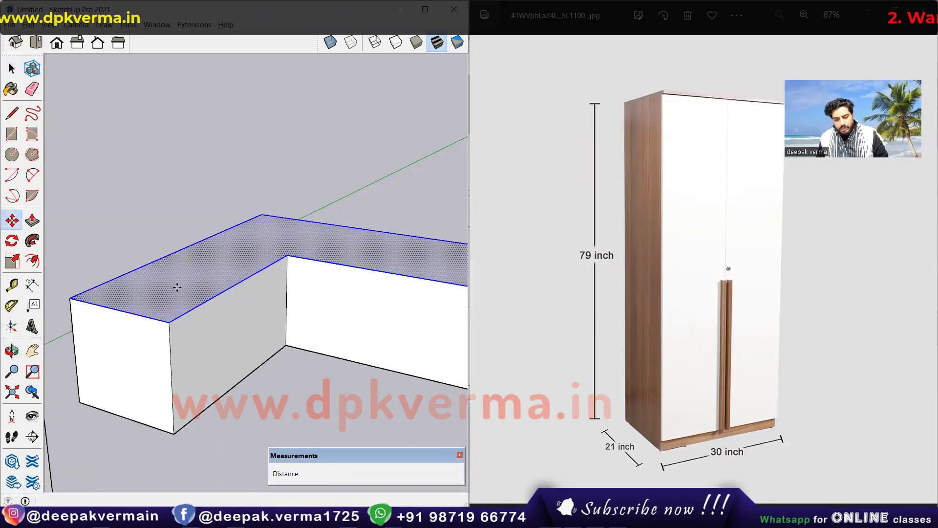
pyautogui.click(169, 322)
pyautogui.press('ctrl')
pyautogui.click(165, 218)
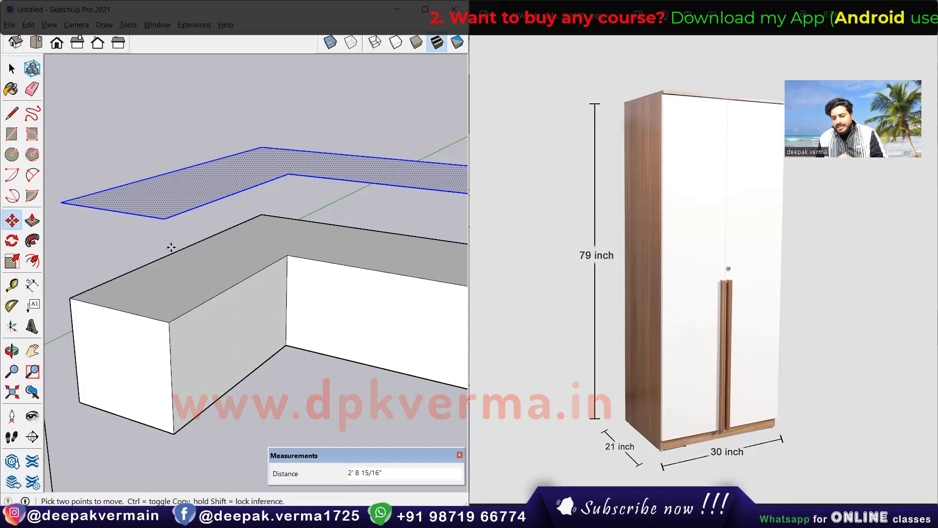
pyautogui.press('Escape')
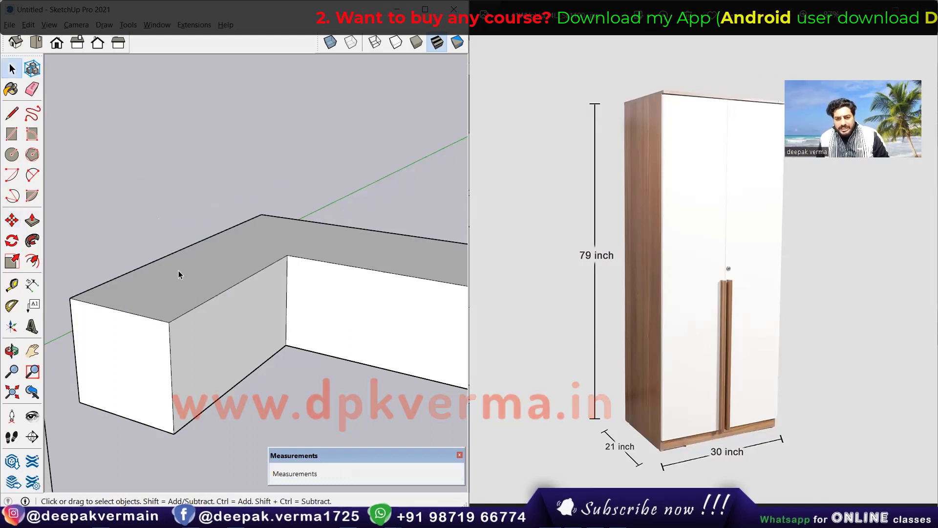
# Step: Copy the L-shaped top face and paste it, then Paste In Place at its original position
pyautogui.click(279, 245)
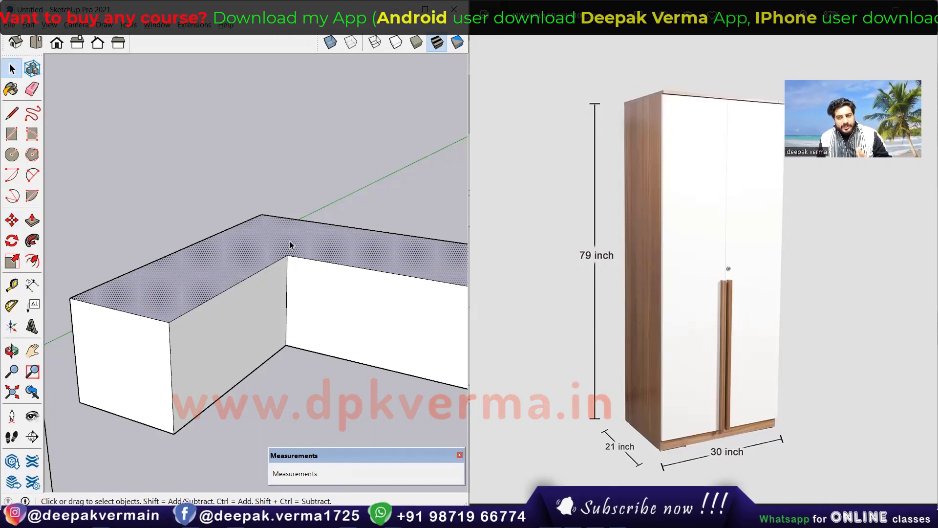
pyautogui.doubleClick(226, 252)
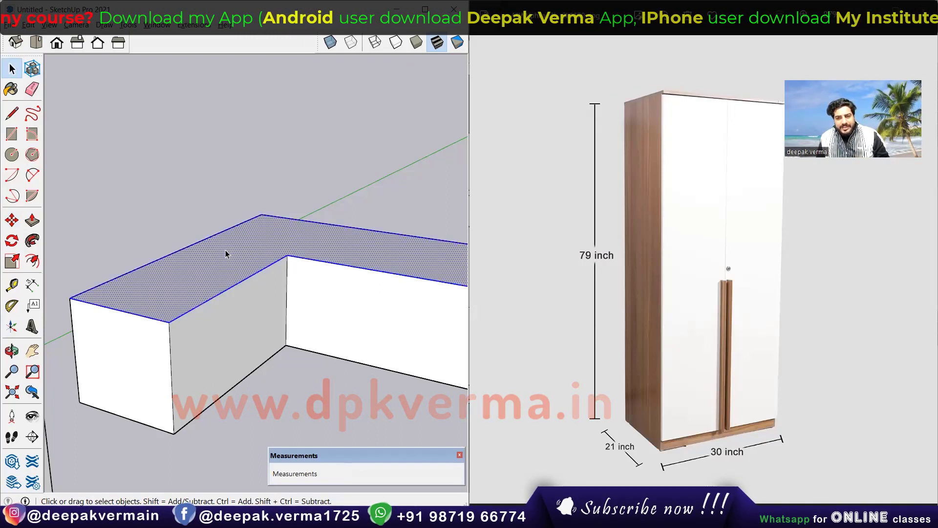
pyautogui.click(49, 25)
pyautogui.moveTo(28, 25)
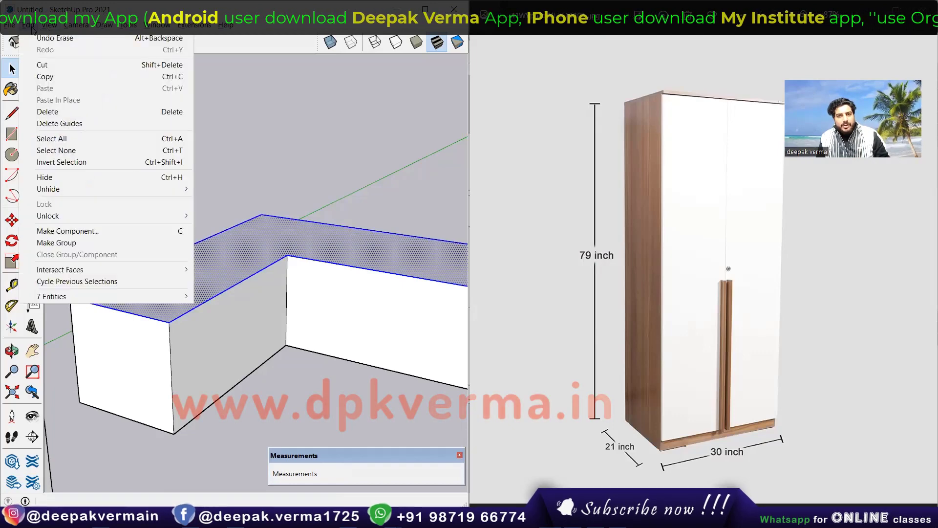
pyautogui.click(45, 77)
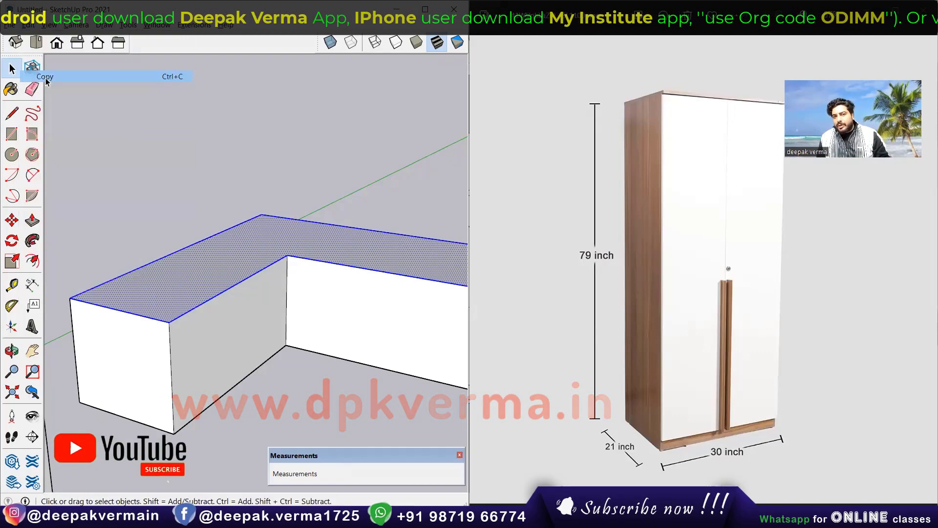
pyautogui.click(30, 25)
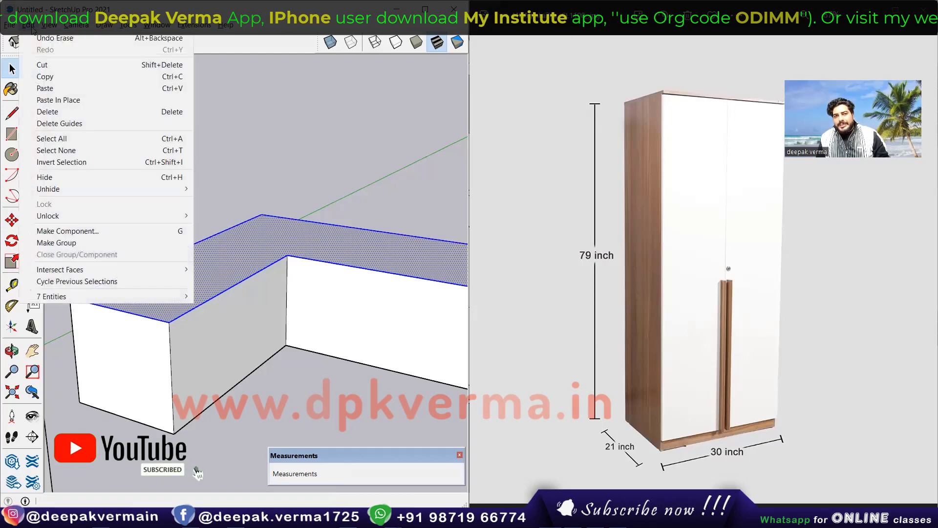
pyautogui.click(55, 90)
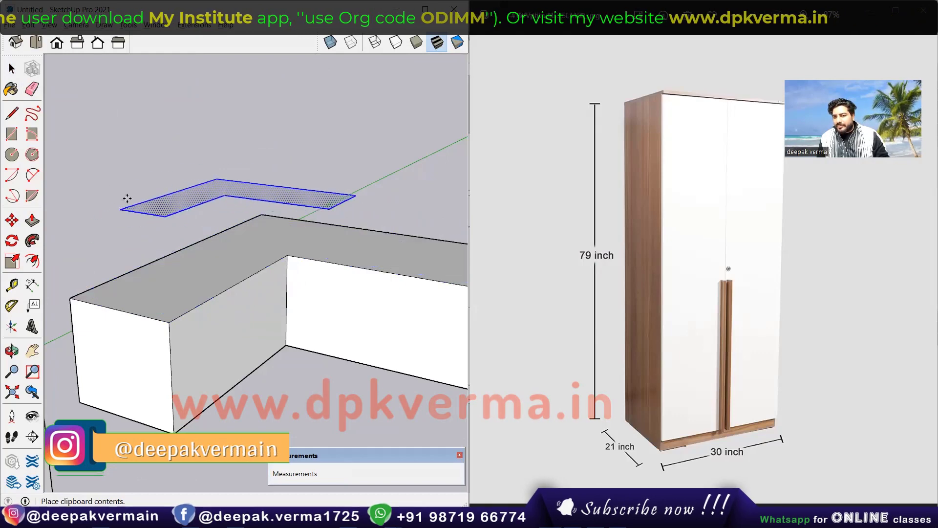
pyautogui.click(70, 298)
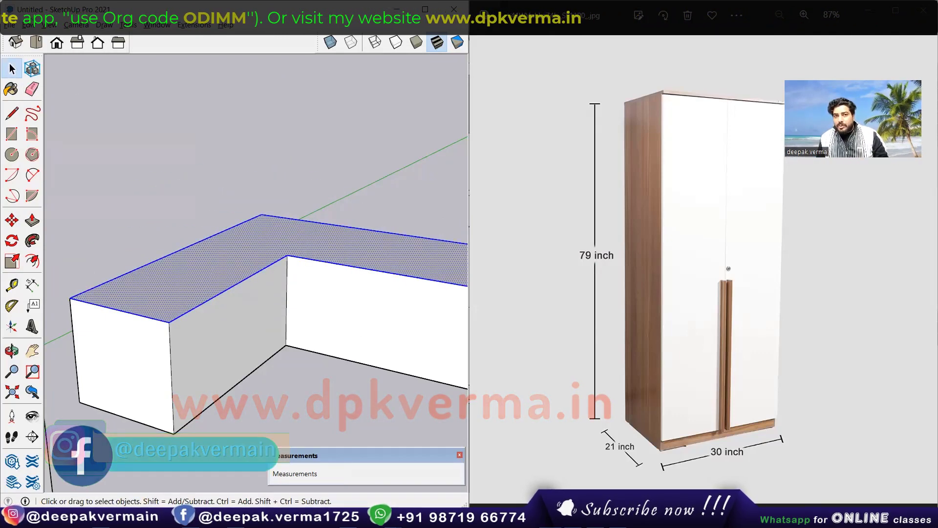
pyautogui.click(28, 25)
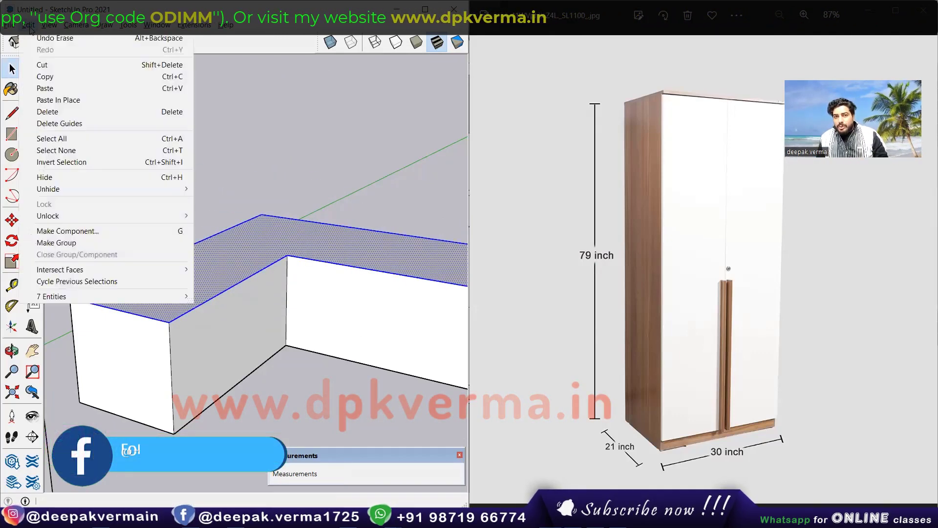
pyautogui.click(64, 100)
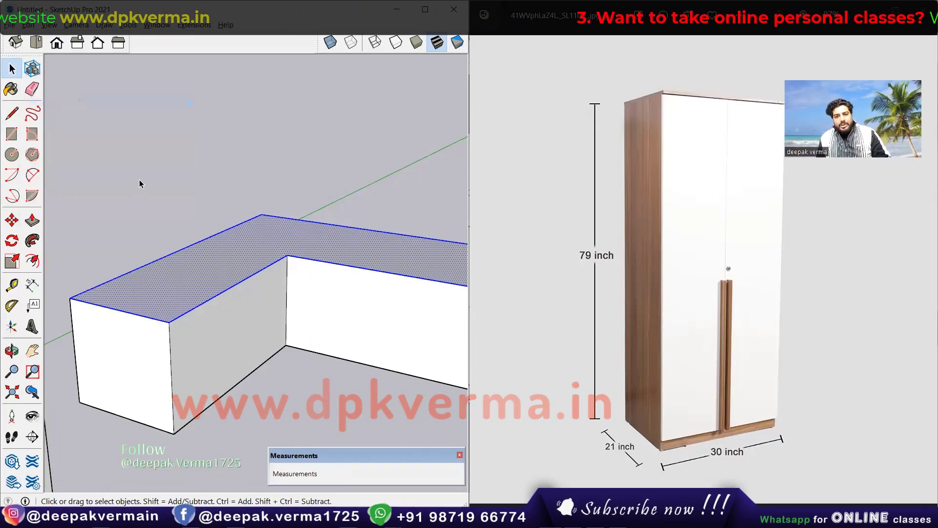
# Step: Select the entire L-shaped solid and bring up its context menu
pyautogui.click(161, 224)
pyautogui.click(168, 283)
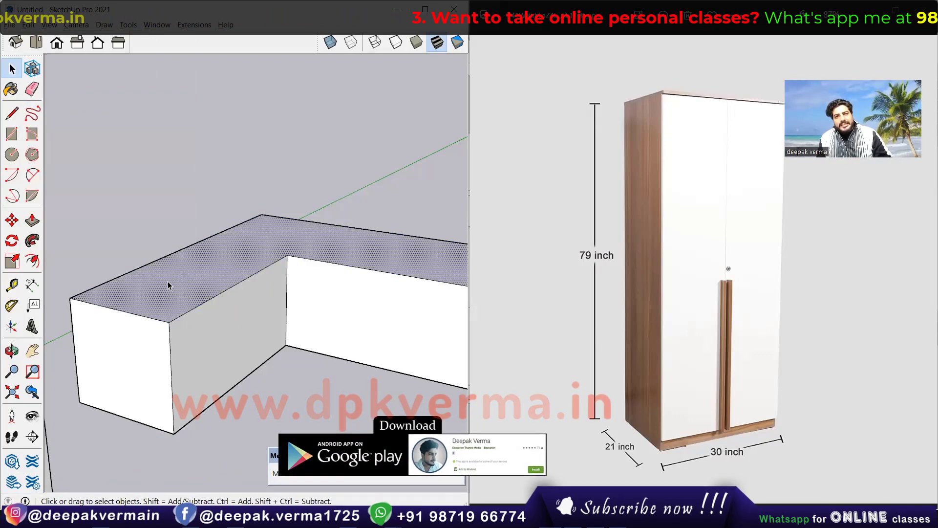
pyautogui.keyDown('shift'); pyautogui.click(168, 280); pyautogui.keyUp('shift')
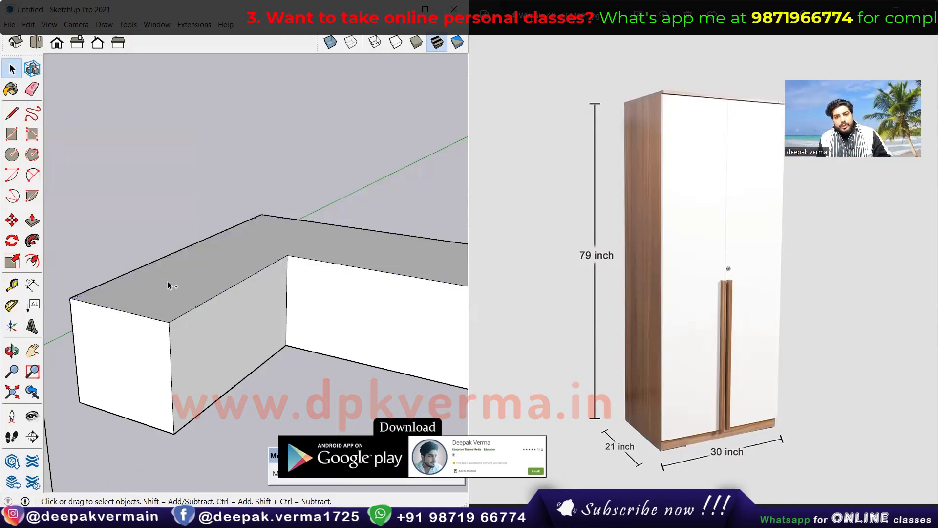
pyautogui.tripleClick(218, 271)
pyautogui.rightClick(218, 267)
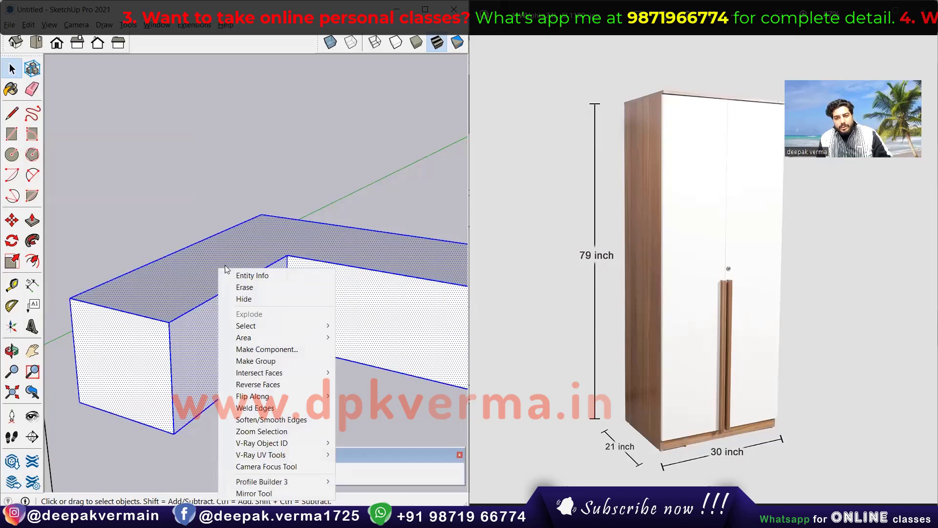
# Step: Group the L-shaped solid, copy its top face from inside, and Paste In Place outside
pyautogui.click(256, 362)
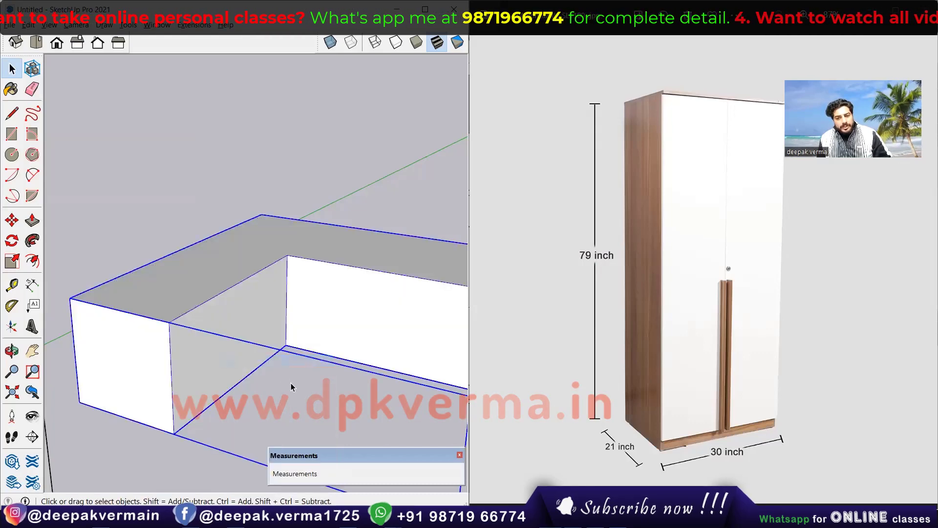
pyautogui.click(225, 271)
pyautogui.doubleClick(206, 266)
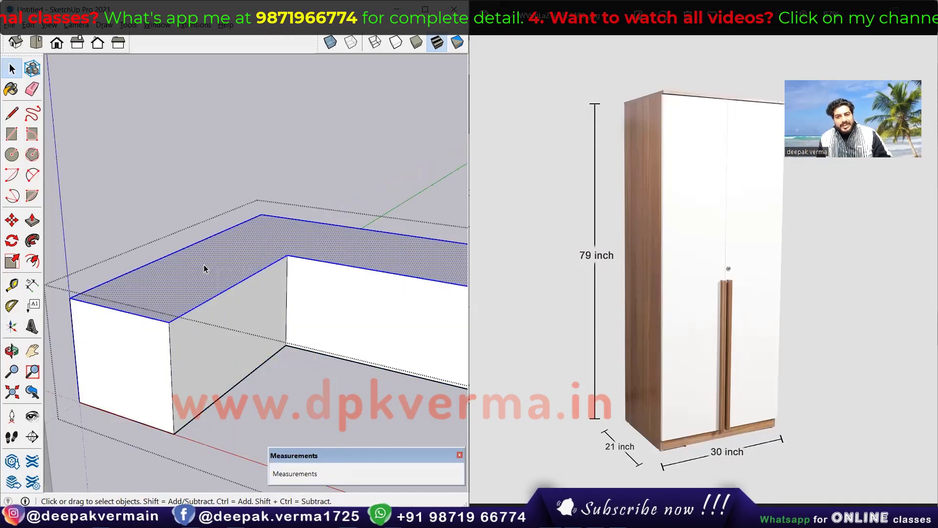
pyautogui.click(30, 25)
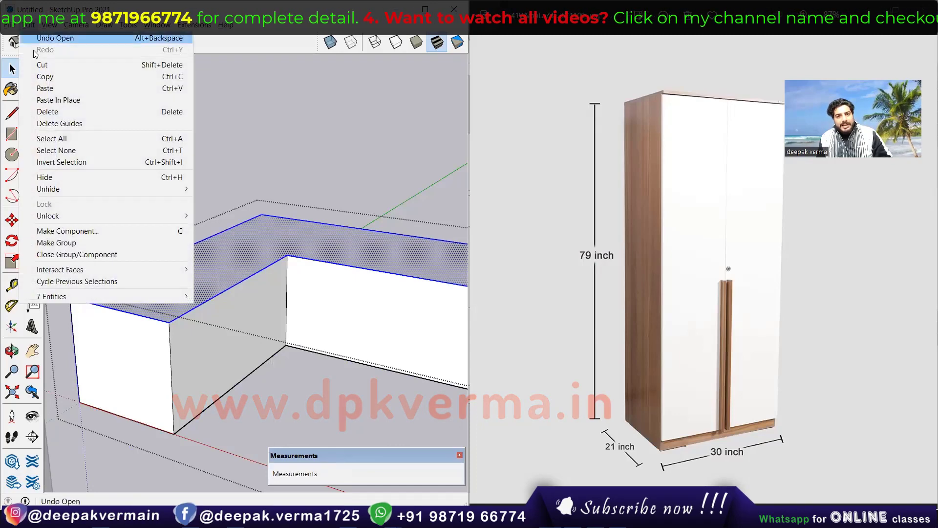
pyautogui.click(39, 77)
pyautogui.click(184, 155)
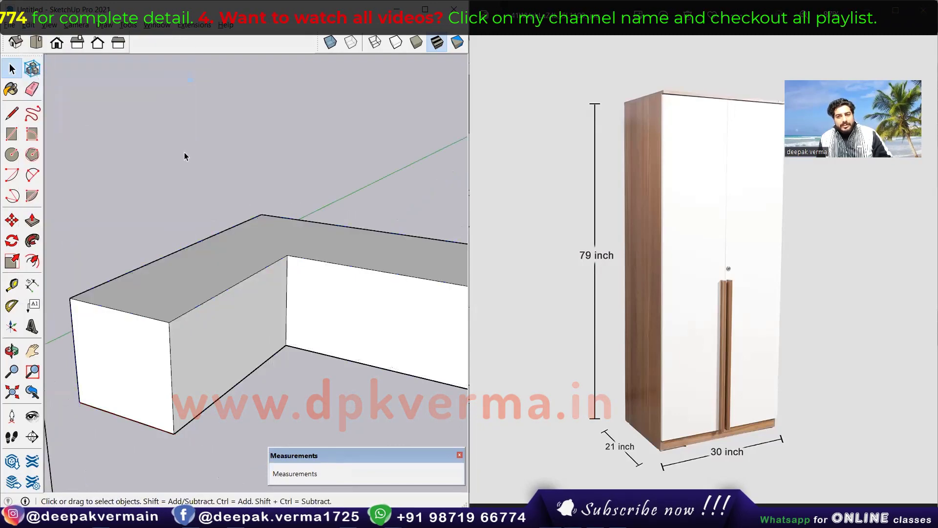
pyautogui.click(28, 24)
pyautogui.click(41, 99)
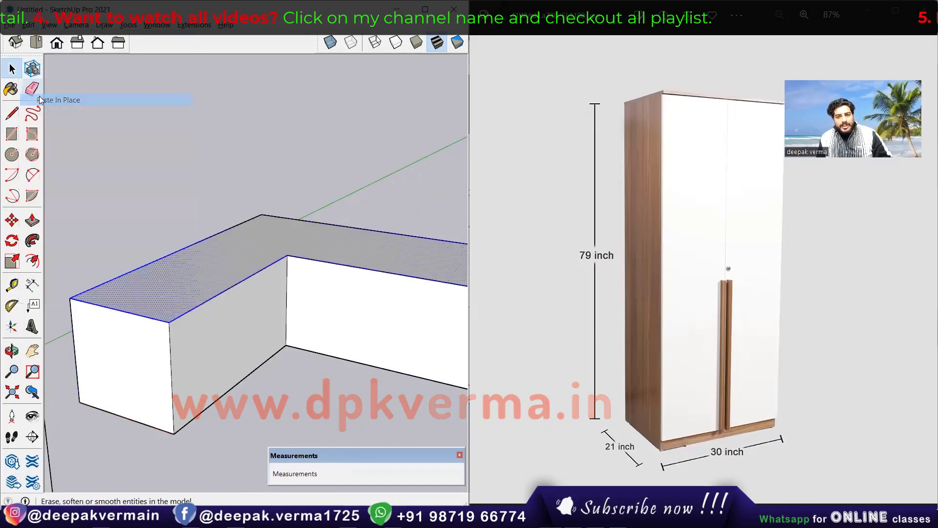
# Step: Pull the pasted top face up 1 inch into a slab
pyautogui.press('p')
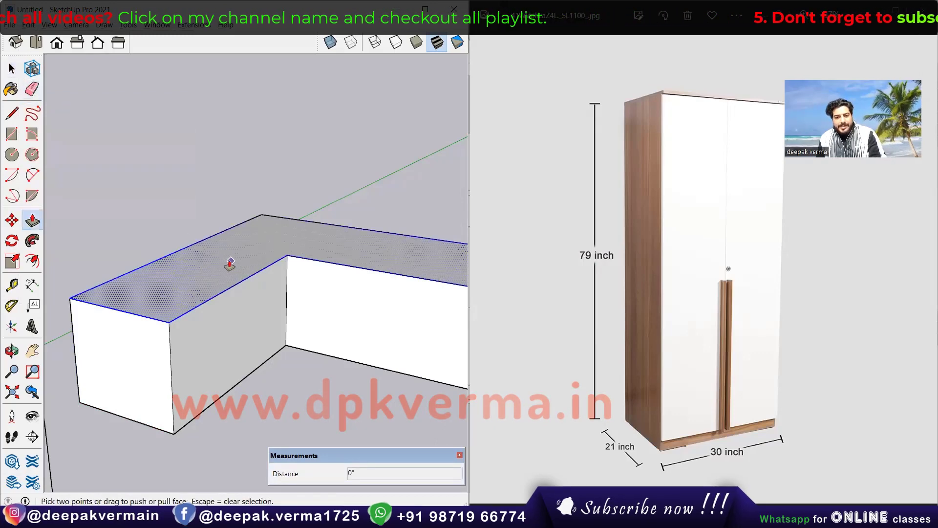
pyautogui.click(229, 263)
pyautogui.press('Return')
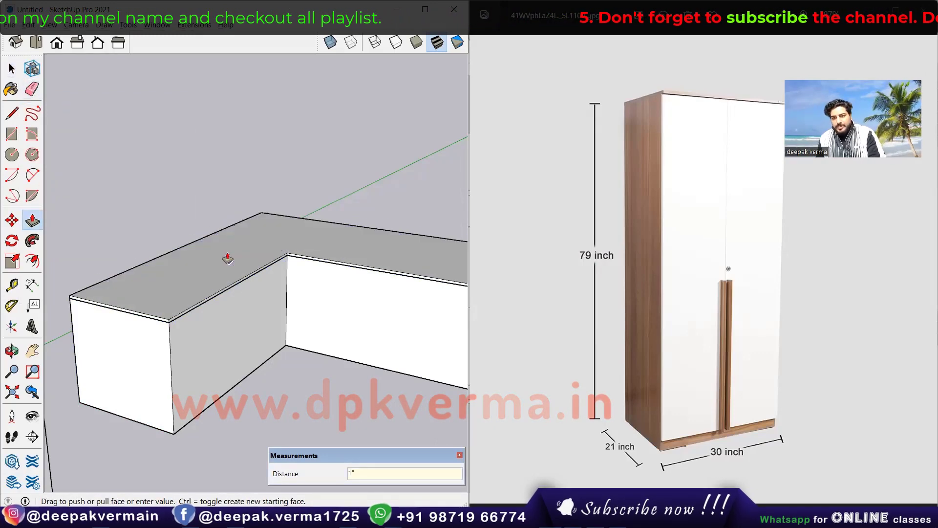
pyautogui.press('space')
# Step: Make the 1-inch top slab a component
pyautogui.click(204, 321)
pyautogui.tripleClick(195, 271)
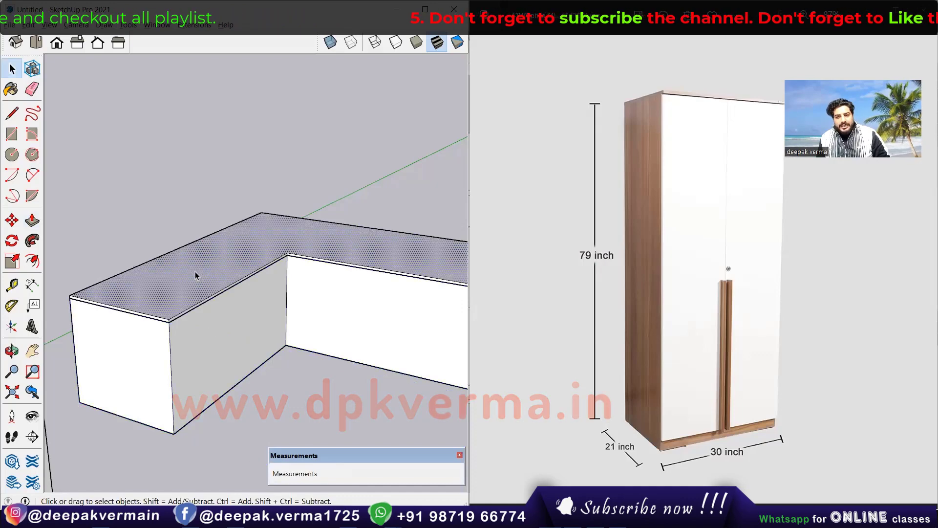
pyautogui.rightClick(195, 272)
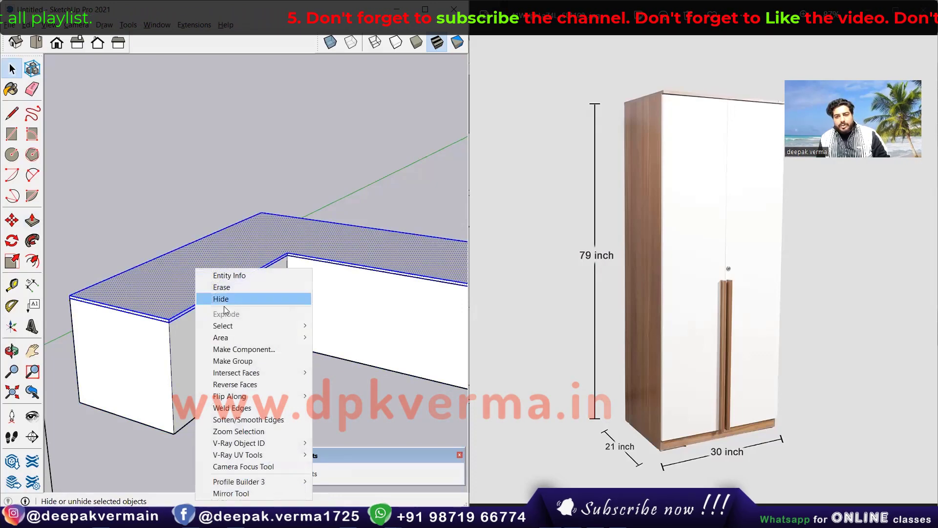
pyautogui.click(230, 349)
pyautogui.press('Return')
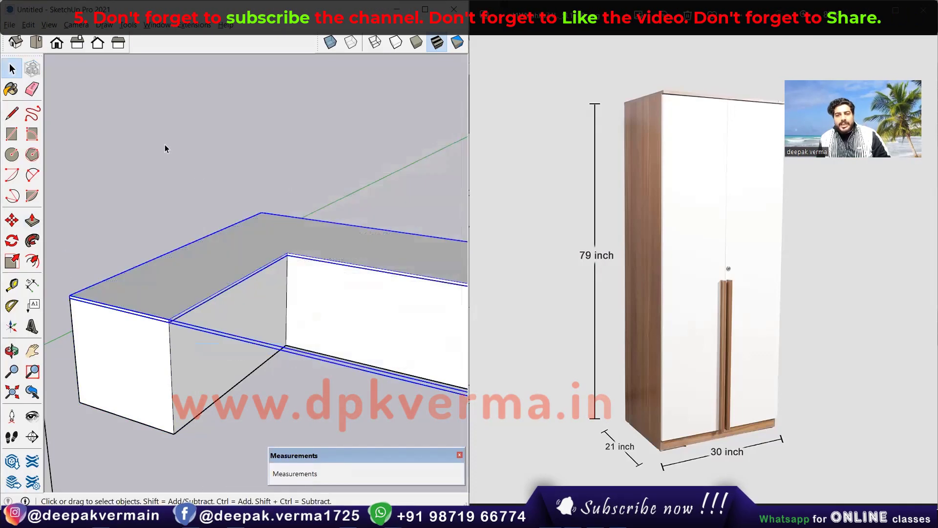
pyautogui.moveTo(165, 145); pyautogui.dragTo(301, 233, button='middle')
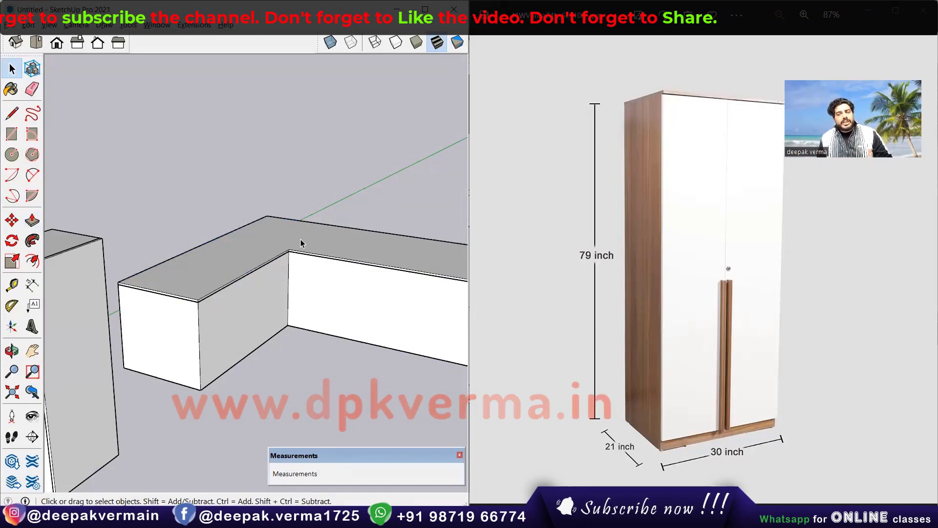
# Step: Delete the L-shaped component and bring the tall box into view
pyautogui.scroll(-2, 301, 242)
pyautogui.click(302, 300)
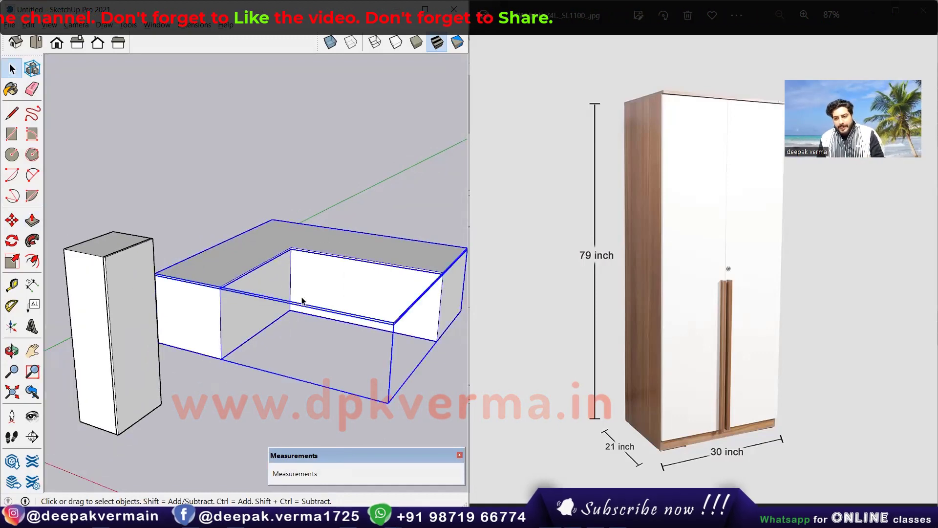
pyautogui.press('Delete')
pyautogui.moveTo(302, 300); pyautogui.dragTo(96, 314, button='middle')
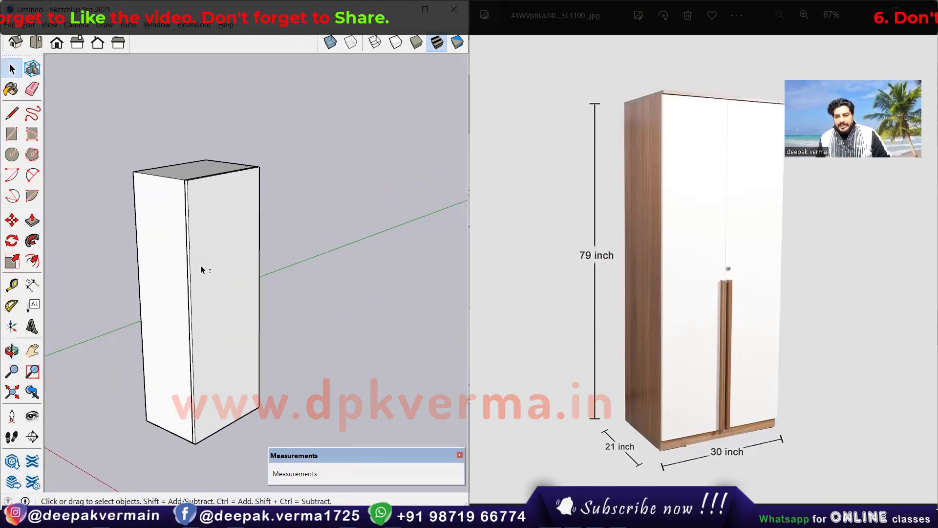
pyautogui.scroll(3, 215, 282)
# Step: Copy the tall box's front face from inside its group and Paste In Place
pyautogui.click(215, 283)
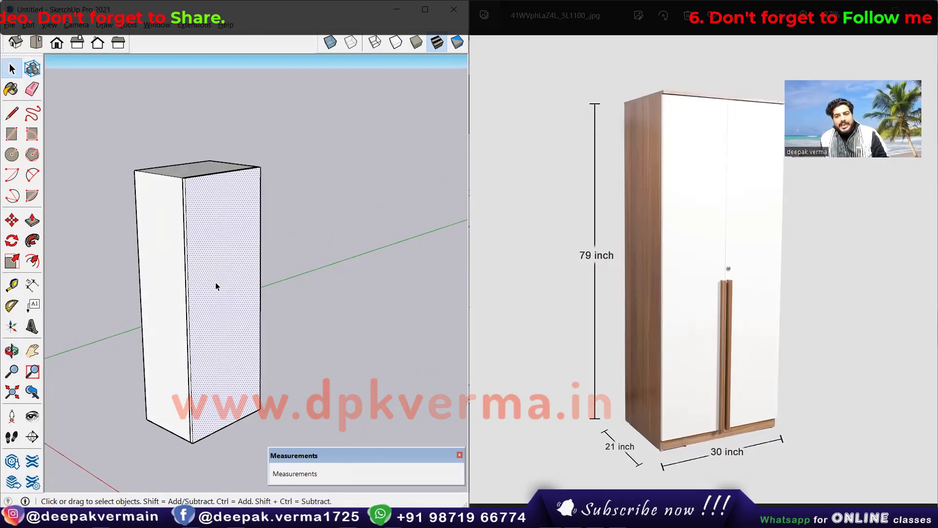
pyautogui.doubleClick(219, 265)
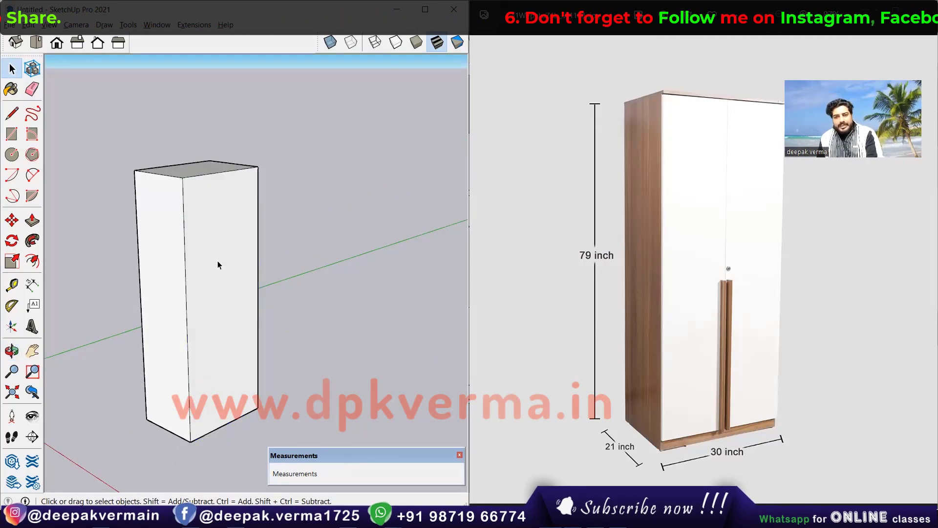
pyautogui.doubleClick(213, 259)
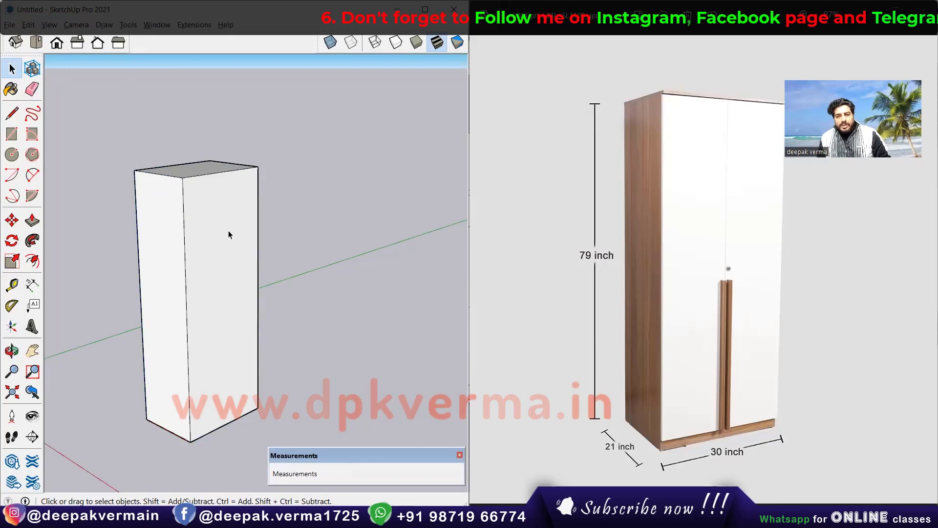
pyautogui.doubleClick(218, 221)
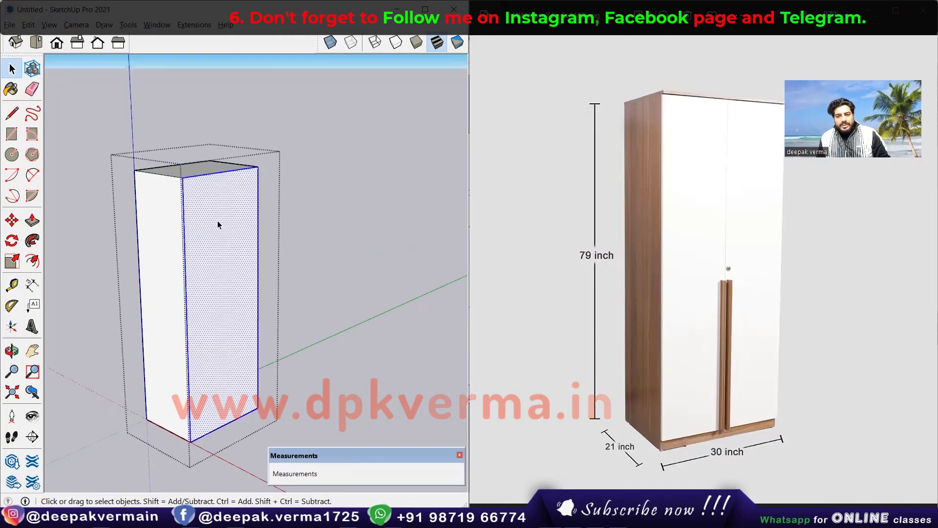
pyautogui.click(27, 25)
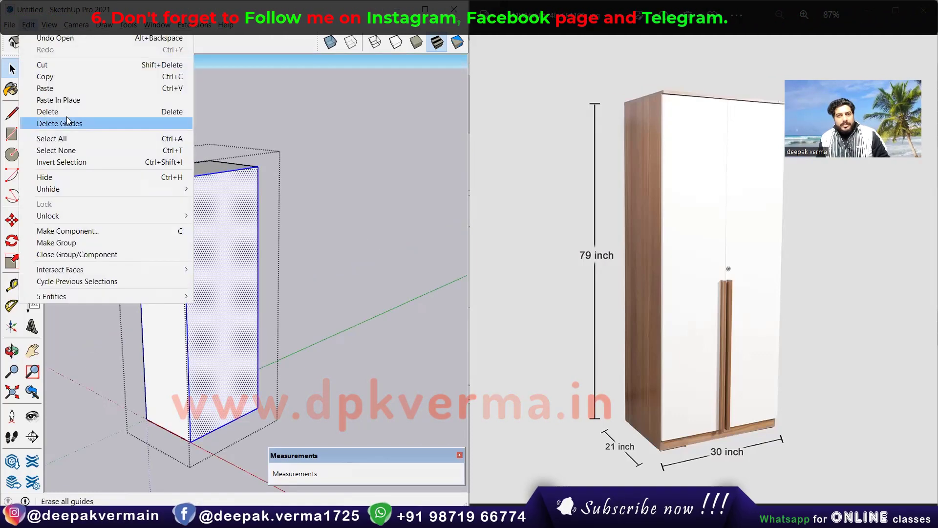
pyautogui.click(53, 77)
pyautogui.click(371, 186)
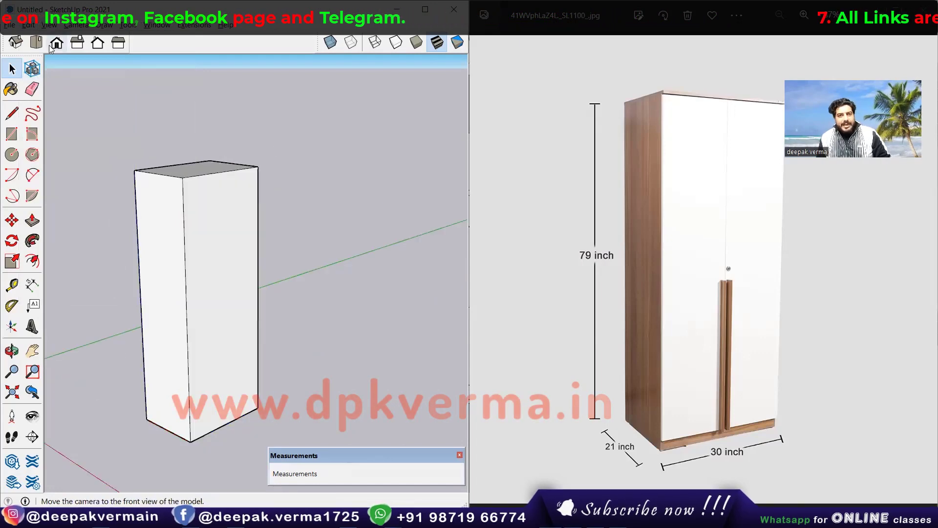
pyautogui.click(27, 25)
pyautogui.click(59, 100)
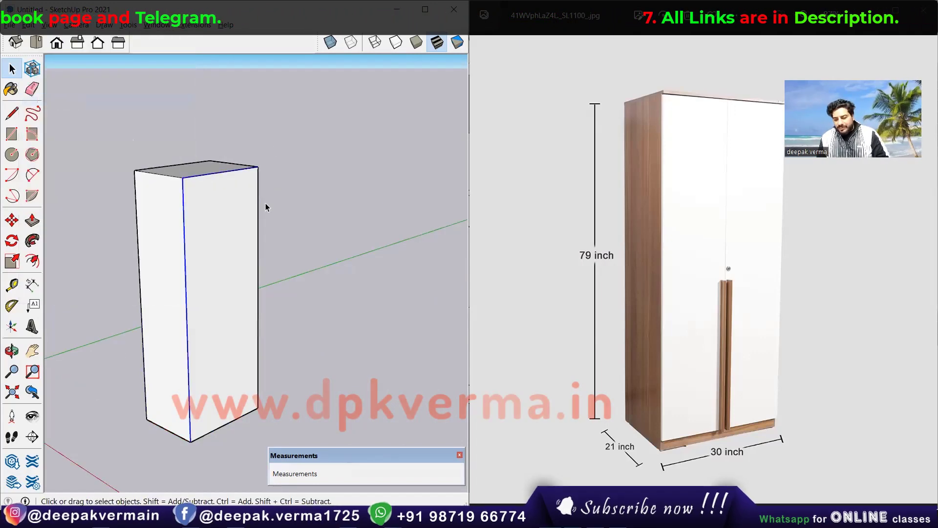
# Step: Pull the pasted front face out 1 inch to form the front panel
pyautogui.press('p')
pyautogui.click(234, 218)
pyautogui.write('1')
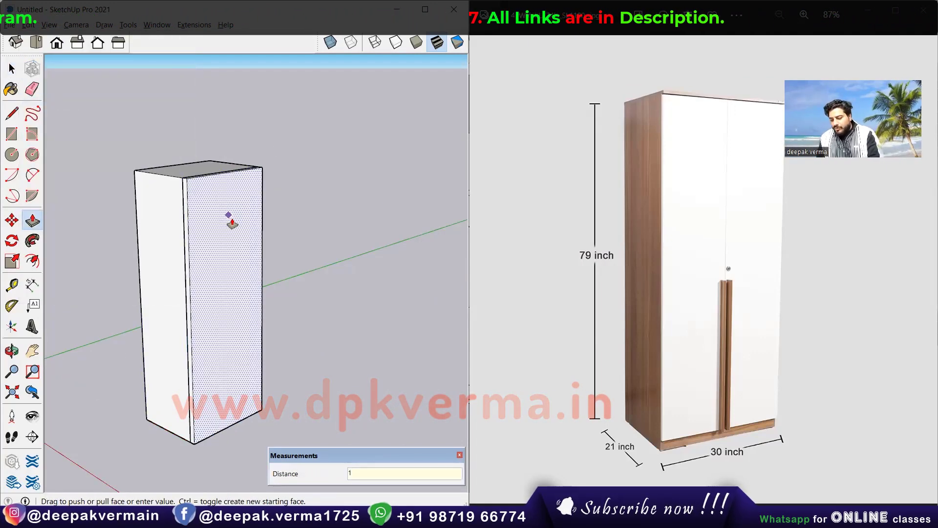
pyautogui.press('Return')
pyautogui.press('space')
pyautogui.click(225, 212)
pyautogui.rightClick(225, 212)
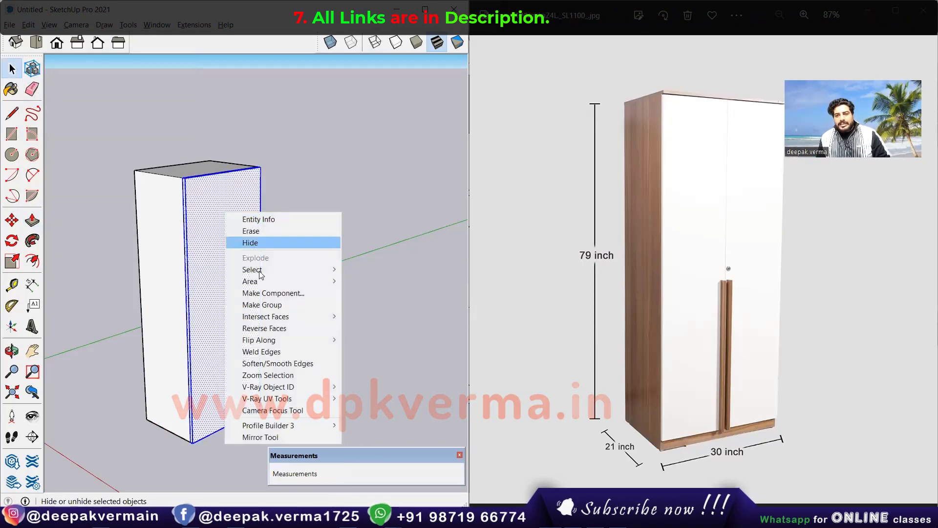
pyautogui.click(342, 277)
pyautogui.moveTo(317, 239)
pyautogui.mouseDown(button='middle')
pyautogui.moveTo(246, 266)
pyautogui.moveTo(223, 243)
pyautogui.mouseUp(button='middle')
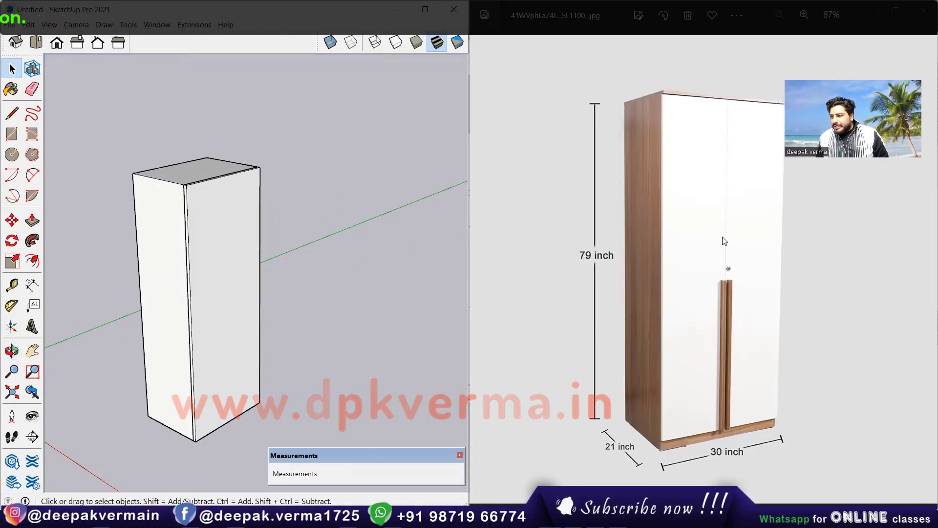
# Step: Pull vertical guides from the front panel's left edge to near its middle, about 1mm apart
pyautogui.moveTo(272, 342); pyautogui.dragTo(221, 272, button='middle')
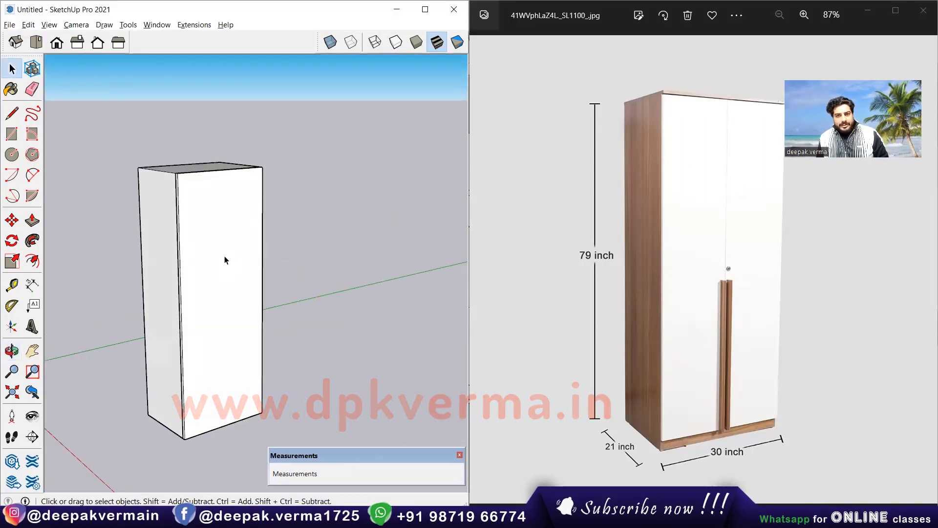
pyautogui.scroll(1, 225, 256)
pyautogui.scroll(2, 225, 256)
pyautogui.scroll(3, 225, 256)
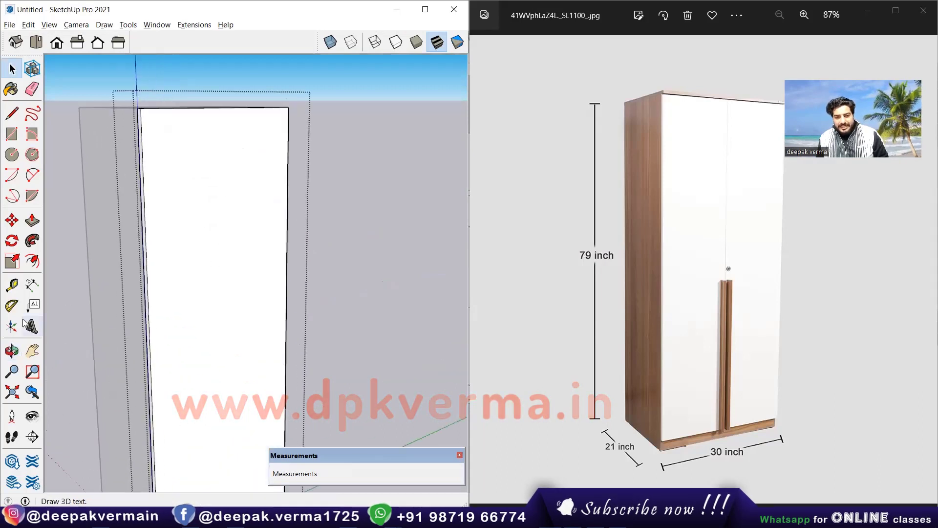
pyautogui.scroll(1, 181, 259)
pyautogui.click(139, 270)
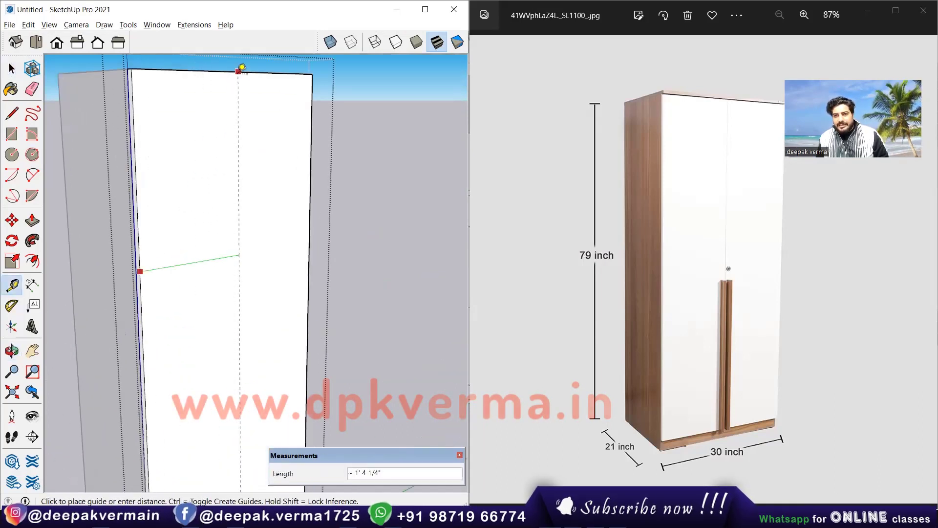
pyautogui.click(240, 162)
pyautogui.scroll(1, 241, 162)
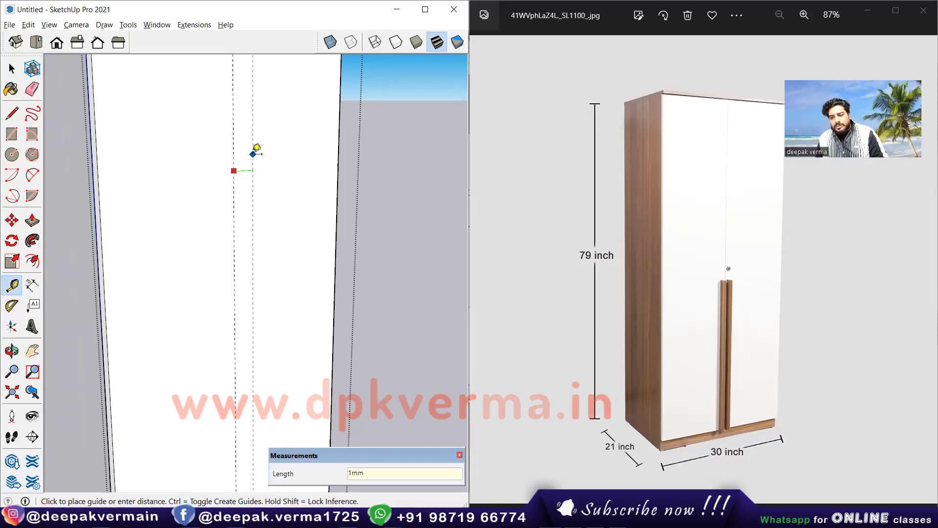
pyautogui.scroll(4, 240, 154)
pyautogui.scroll(2, 243, 157)
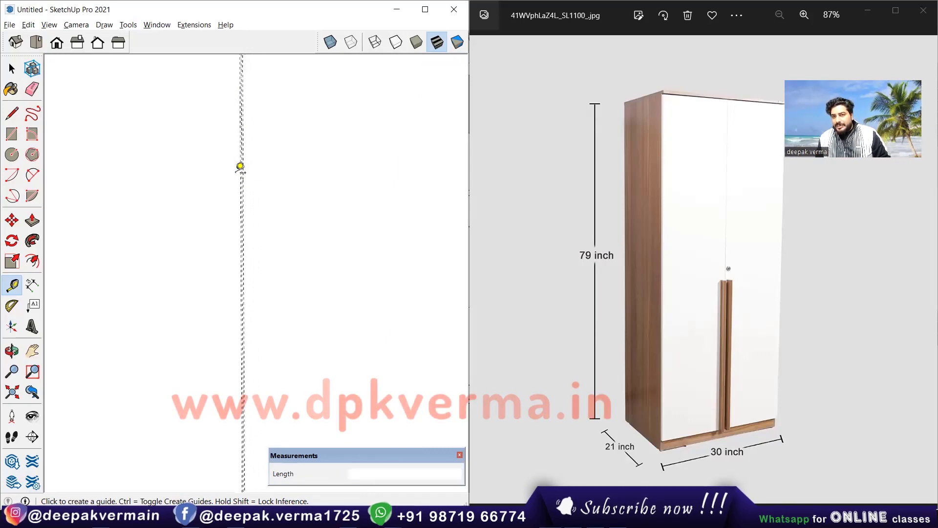
pyautogui.scroll(-2, 244, 127)
pyautogui.scroll(-2, 248, 100)
pyautogui.scroll(-3, 262, 182)
# Step: Draw a thin vertical rectangle down the middle of the wardrobe front for the door gap
pyautogui.scroll(-1, 266, 202)
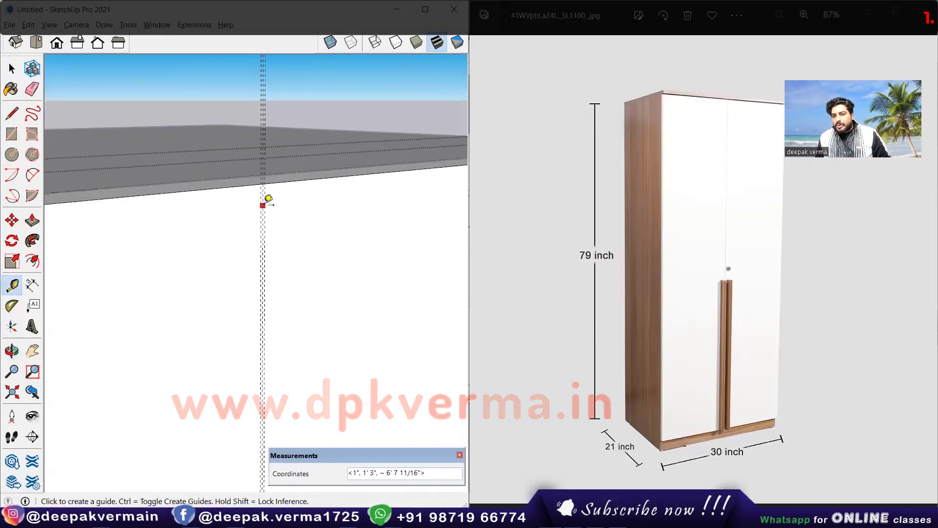
pyautogui.scroll(-2, 264, 191)
pyautogui.press('r')
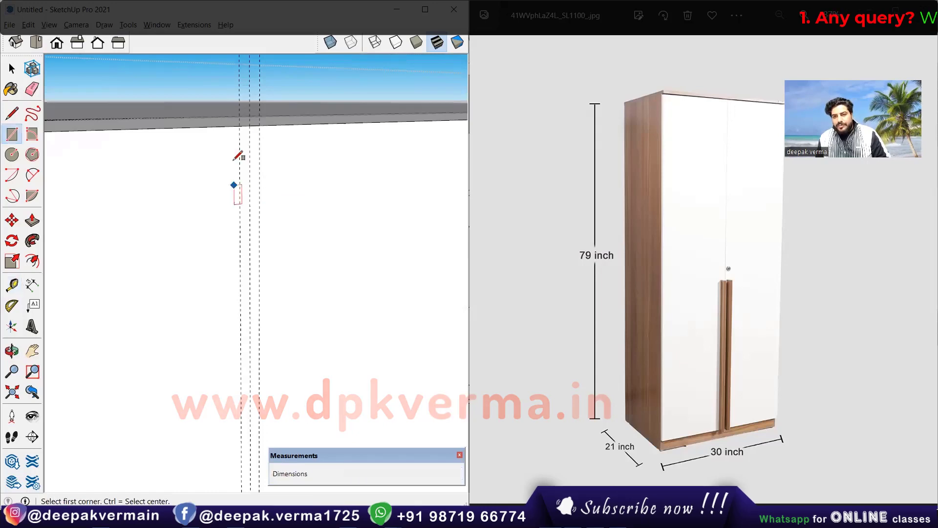
pyautogui.scroll(2, 239, 151)
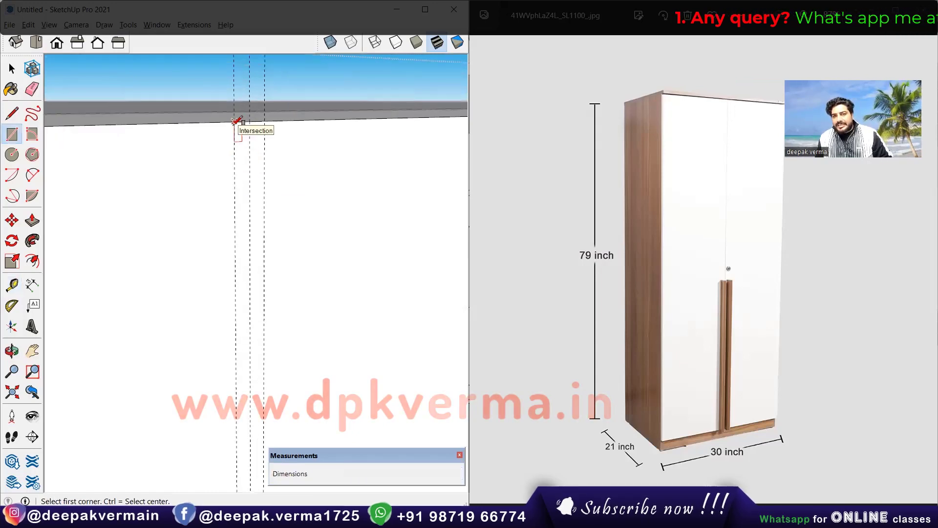
pyautogui.press('o')
pyautogui.moveTo(237, 141); pyautogui.dragTo(265, 204)
pyautogui.press('r')
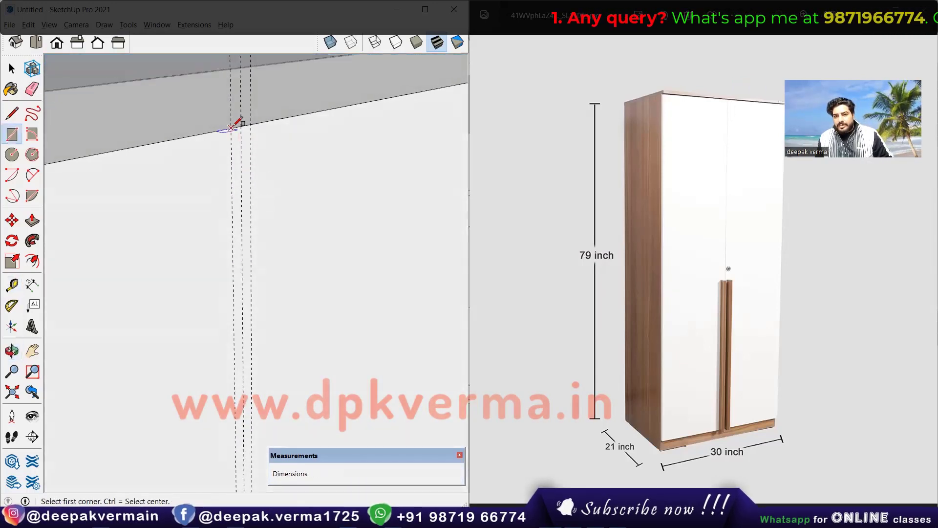
pyautogui.click(236, 122)
pyautogui.scroll(-2, 298, 215)
pyautogui.moveTo(305, 219)
pyautogui.mouseDown(button='middle')
pyautogui.moveTo(288, 75)
pyautogui.moveTo(291, 151)
pyautogui.mouseUp(button='middle')
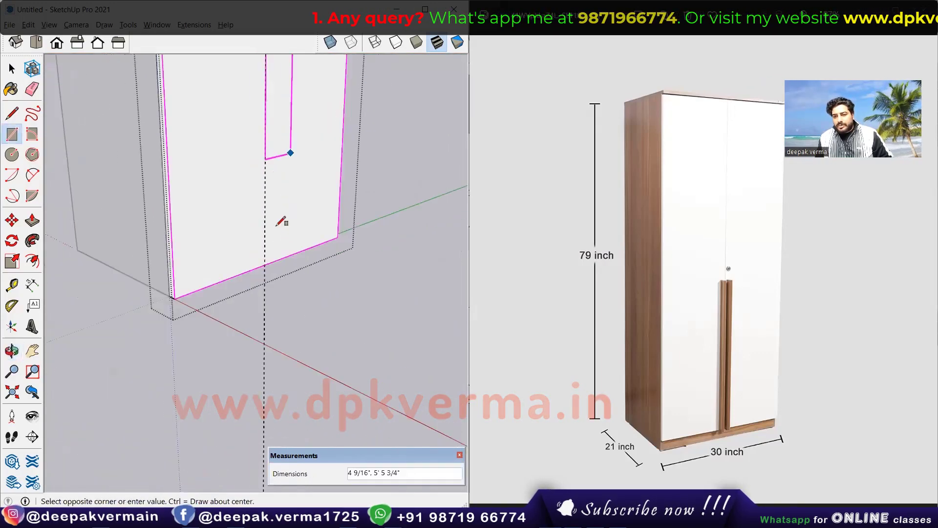
pyautogui.scroll(3, 269, 260)
pyautogui.moveTo(265, 266); pyautogui.dragTo(265, 253, button='middle')
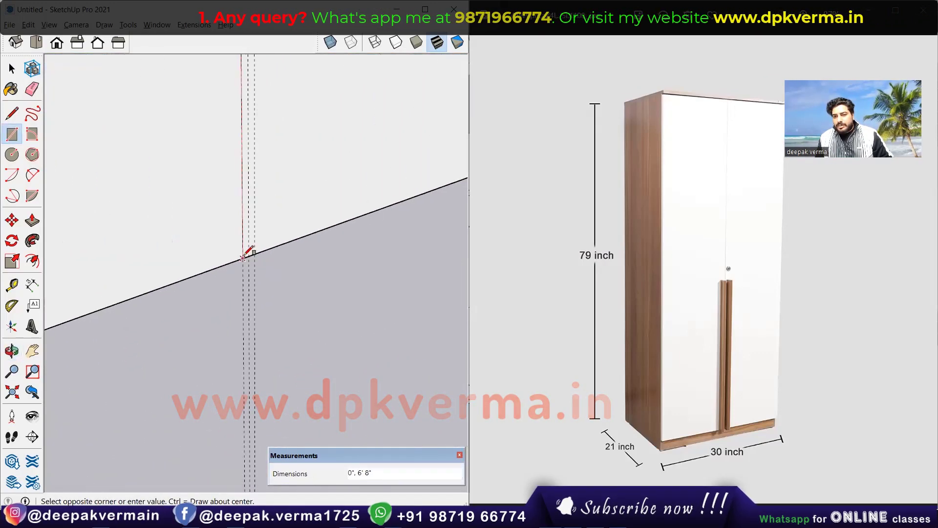
pyautogui.click(263, 253)
pyautogui.press('space')
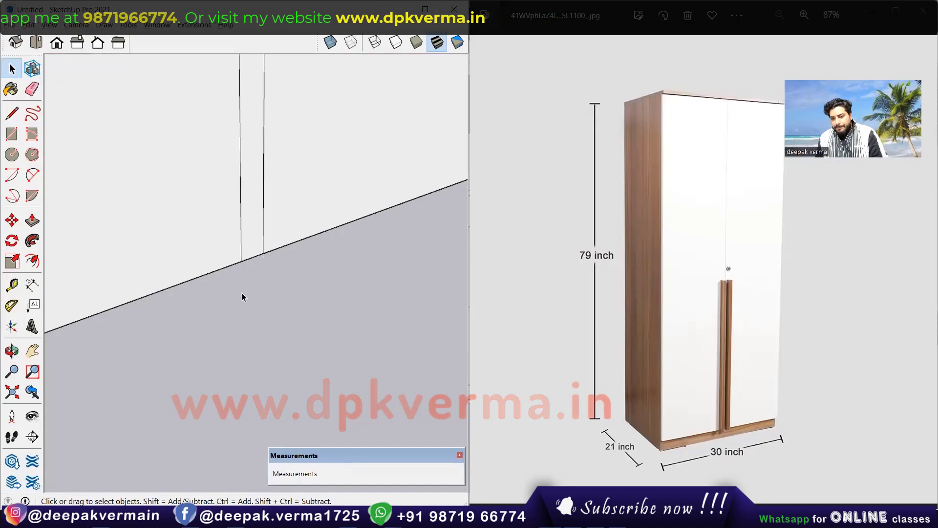
# Step: Push the gap strip 1 inch into the front, then look over the whole wardrobe
pyautogui.press('p')
pyautogui.click(250, 231)
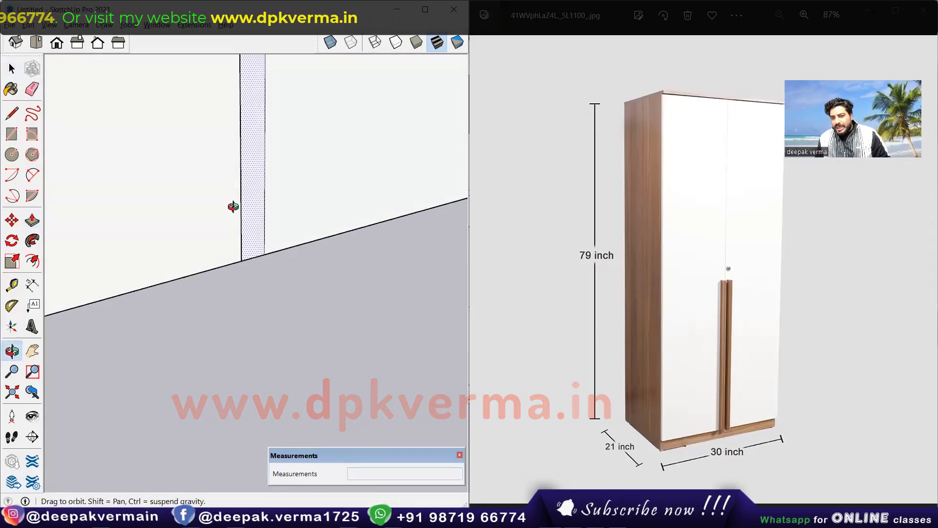
pyautogui.moveTo(232, 205)
pyautogui.mouseDown(button='middle')
pyautogui.moveTo(262, 210)
pyautogui.moveTo(280, 195)
pyautogui.mouseUp(button='middle')
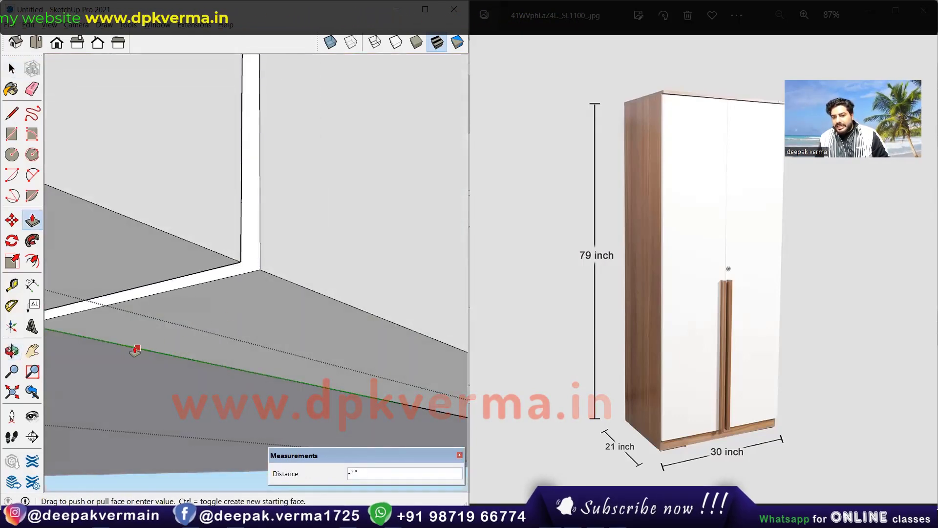
pyautogui.click(112, 348)
pyautogui.press('space')
pyautogui.moveTo(318, 361)
pyautogui.mouseDown(button='middle')
pyautogui.moveTo(333, 367)
pyautogui.moveTo(342, 289)
pyautogui.moveTo(257, 324)
pyautogui.moveTo(383, 198)
pyautogui.moveTo(344, 272)
pyautogui.mouseUp(button='middle')
pyautogui.scroll(5, 332, 195)
pyautogui.moveTo(314, 86)
pyautogui.mouseDown(button='middle')
pyautogui.moveTo(314, 256)
pyautogui.moveTo(377, 195)
pyautogui.moveTo(364, 238)
pyautogui.moveTo(245, 184)
pyautogui.moveTo(295, 225)
pyautogui.moveTo(327, 205)
pyautogui.moveTo(272, 228)
pyautogui.moveTo(256, 224)
pyautogui.mouseUp(button='middle')
pyautogui.scroll(3, 304, 201)
pyautogui.scroll(-5, 364, 196)
pyautogui.scroll(-5, 365, 238)
pyautogui.scroll(4, 251, 192)
# Step: Copy the wardrobe's top face from inside its group and paste it in place
pyautogui.click(253, 223)
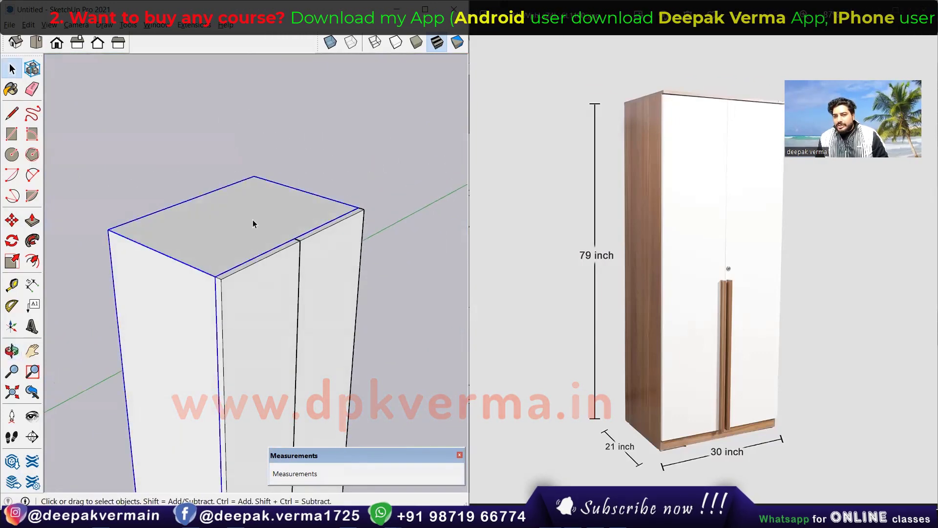
pyautogui.doubleClick(252, 223)
pyautogui.click(239, 218)
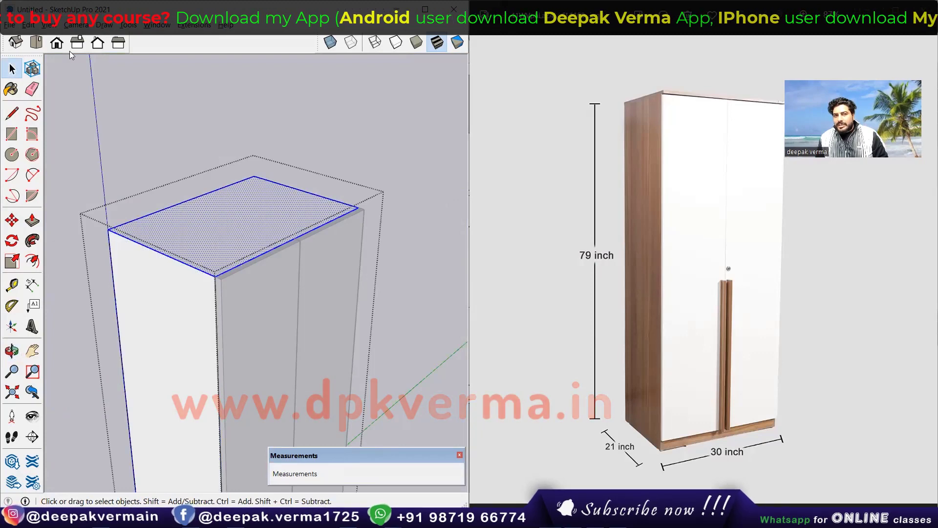
pyautogui.click(174, 118)
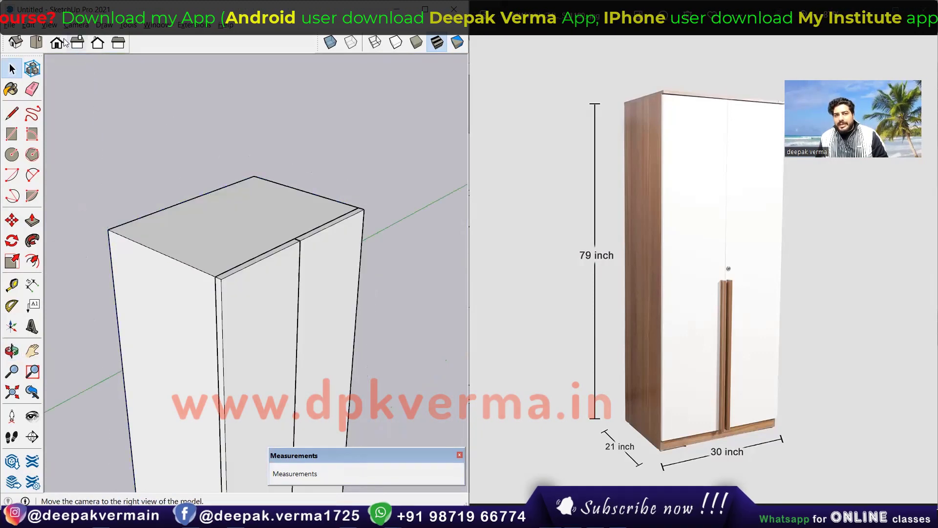
pyautogui.click(28, 24)
pyautogui.click(62, 104)
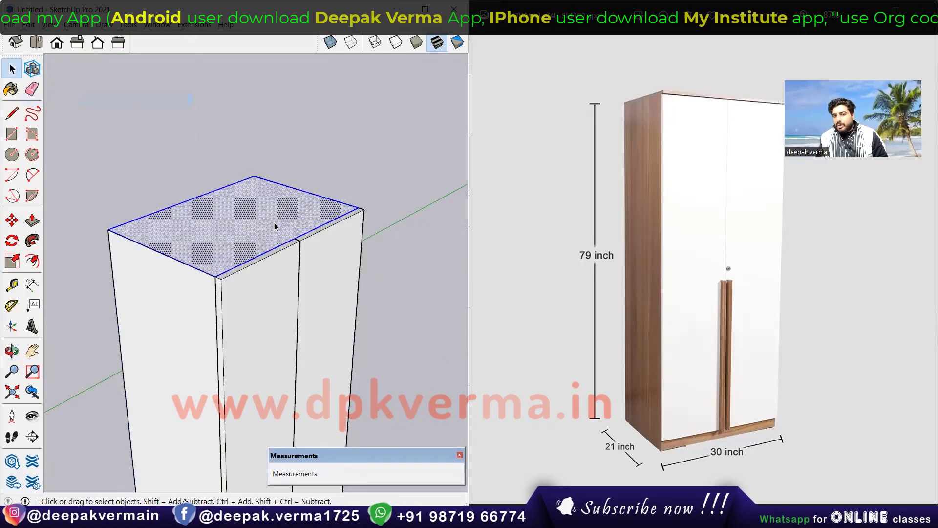
# Step: Pull the pasted top face up 1 inch to form the top panel
pyautogui.press('p')
pyautogui.click(269, 220)
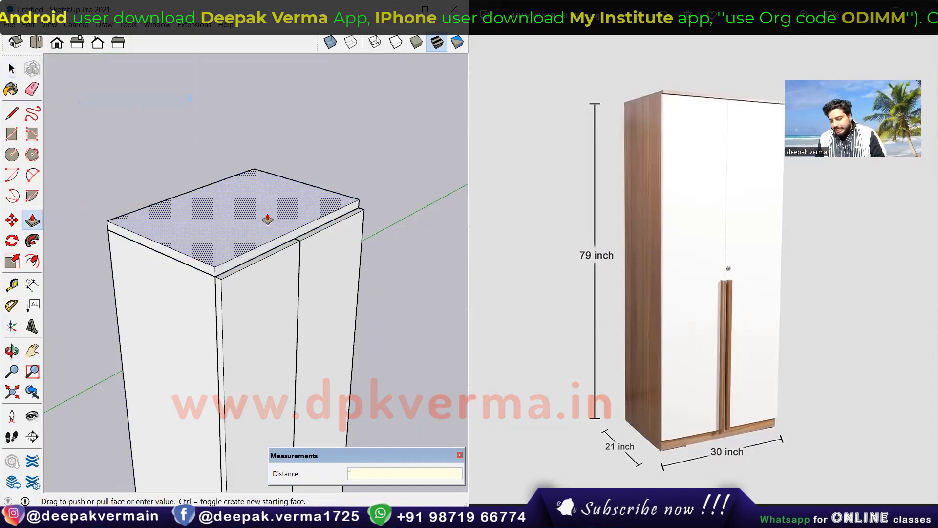
pyautogui.write('"')
pyautogui.press('Return')
pyautogui.press('space')
# Step: Pull the top panel's front face out 2 inches as an overhang
pyautogui.scroll(2, 273, 246)
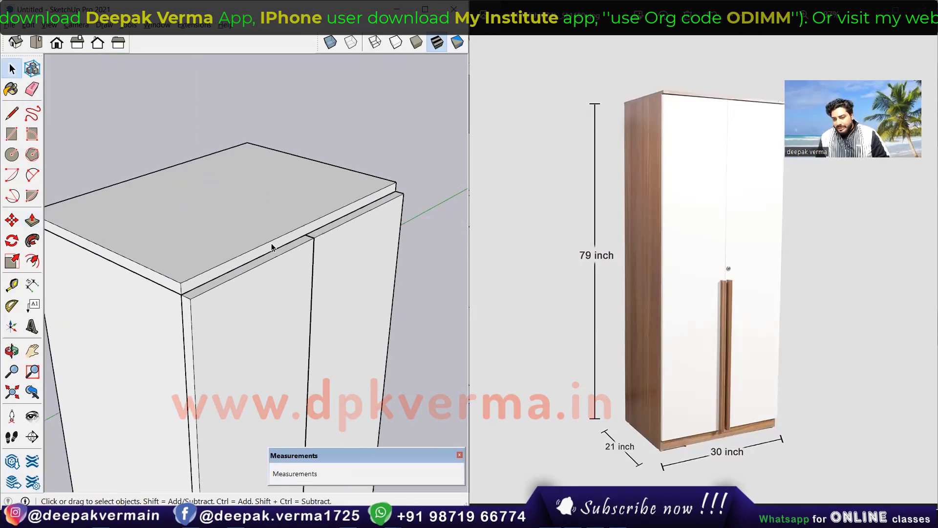
pyautogui.press('p')
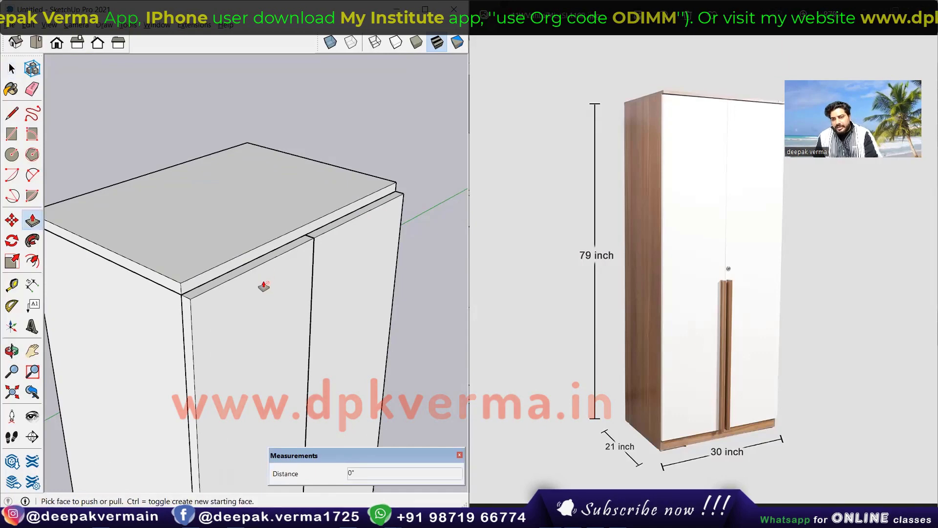
pyautogui.scroll(1, 264, 281)
pyautogui.click(244, 254)
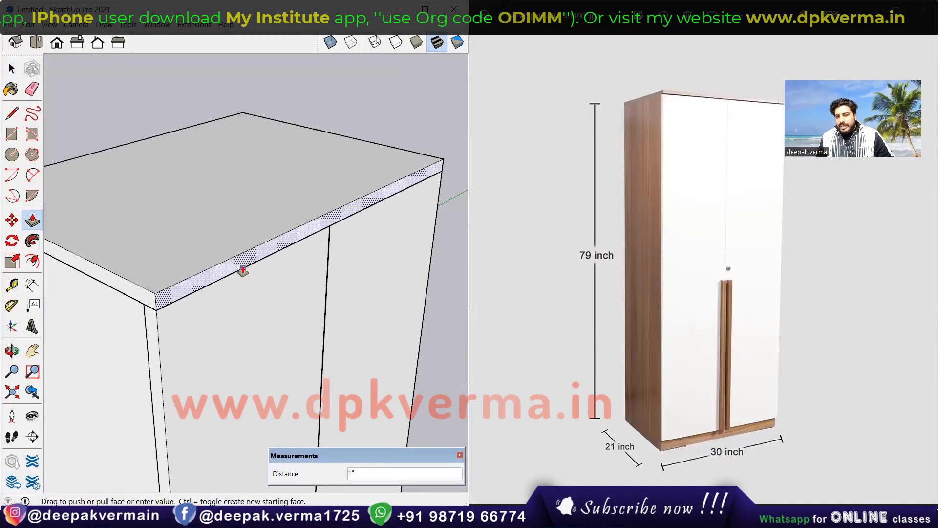
pyautogui.write('2')
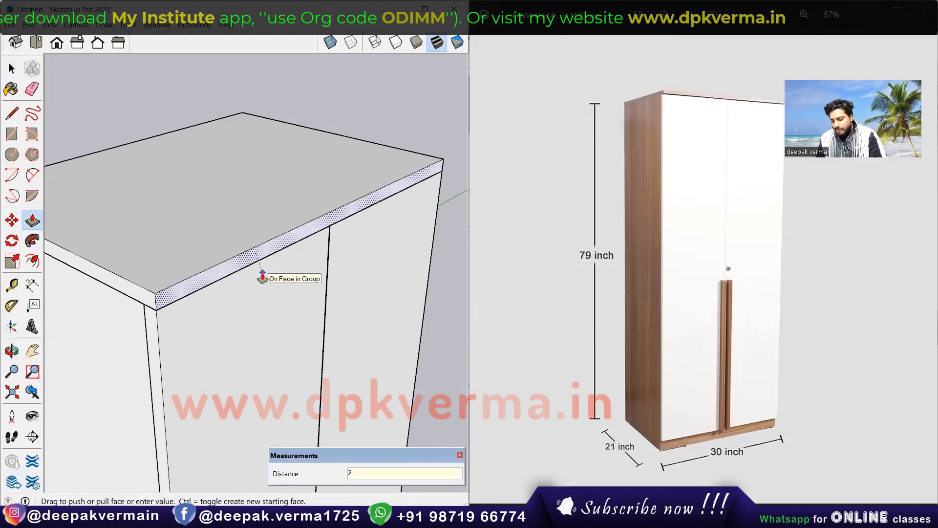
pyautogui.press('Return')
pyautogui.press('space')
# Step: Make the top panel its own group and orbit to view the wardrobe
pyautogui.scroll(-2, 269, 309)
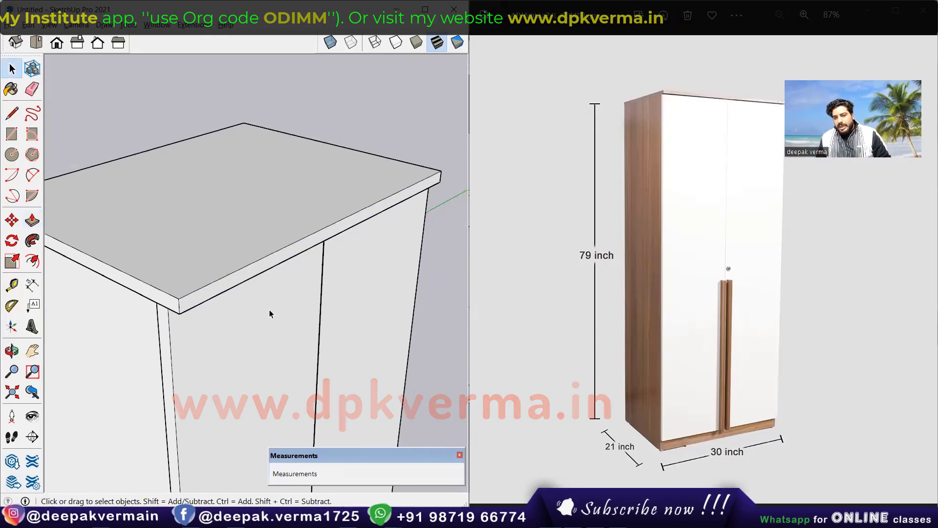
pyautogui.scroll(-2, 260, 251)
pyautogui.click(259, 251)
pyautogui.rightClick(259, 250)
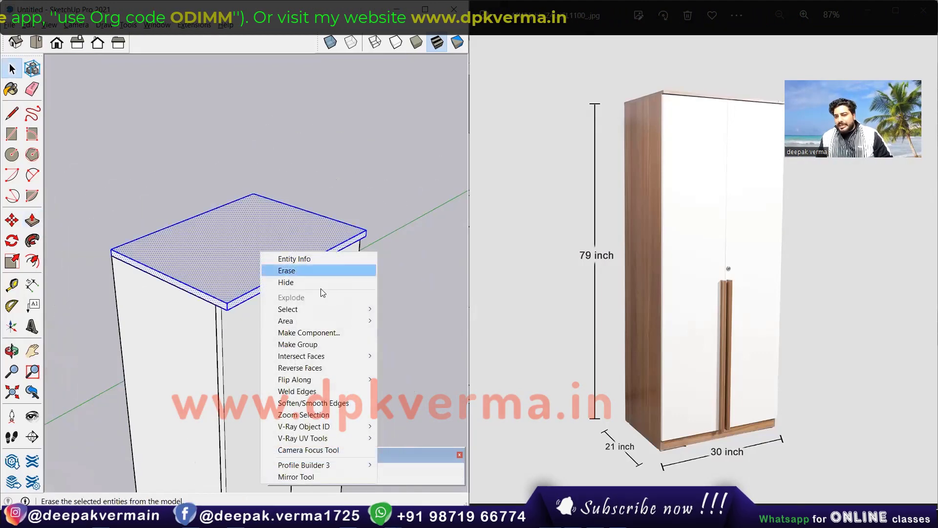
pyautogui.click(303, 342)
pyautogui.moveTo(315, 306)
pyautogui.mouseDown(button='middle')
pyautogui.moveTo(279, 177)
pyautogui.moveTo(300, 259)
pyautogui.moveTo(281, 205)
pyautogui.mouseUp(button='middle')
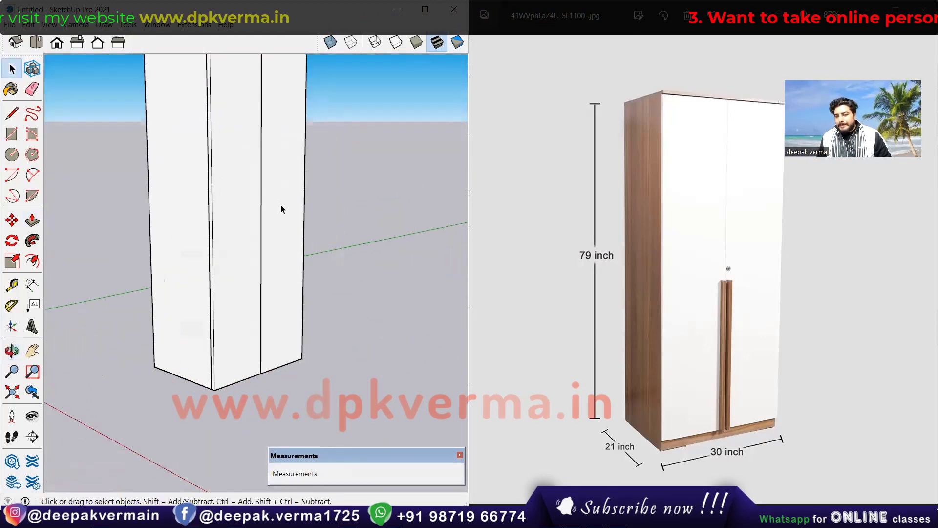
pyautogui.moveTo(238, 379)
pyautogui.mouseDown(button='middle')
pyautogui.moveTo(256, 329)
pyautogui.moveTo(265, 333)
pyautogui.mouseUp(button='middle')
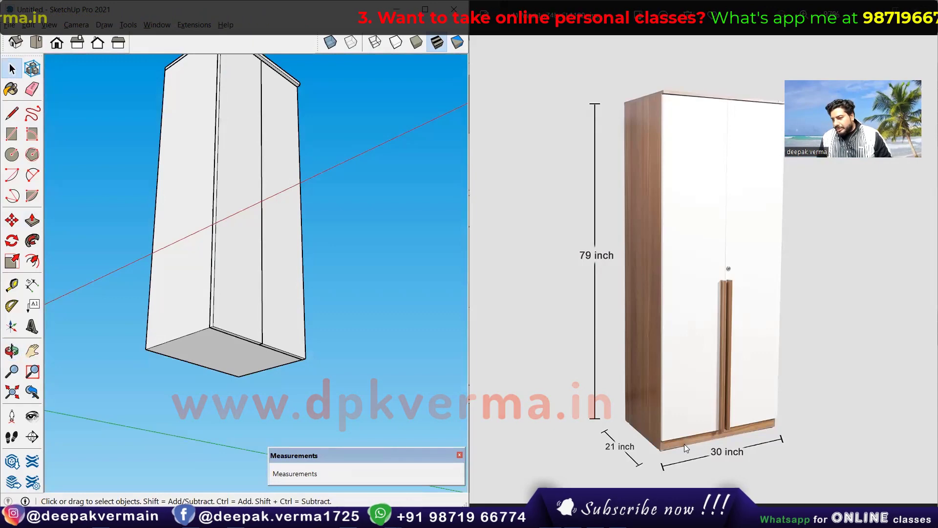
# Step: Inside the cabinet group, raise the left door's bottom edge 4 inches
pyautogui.scroll(2, 244, 283)
pyautogui.scroll(4, 251, 309)
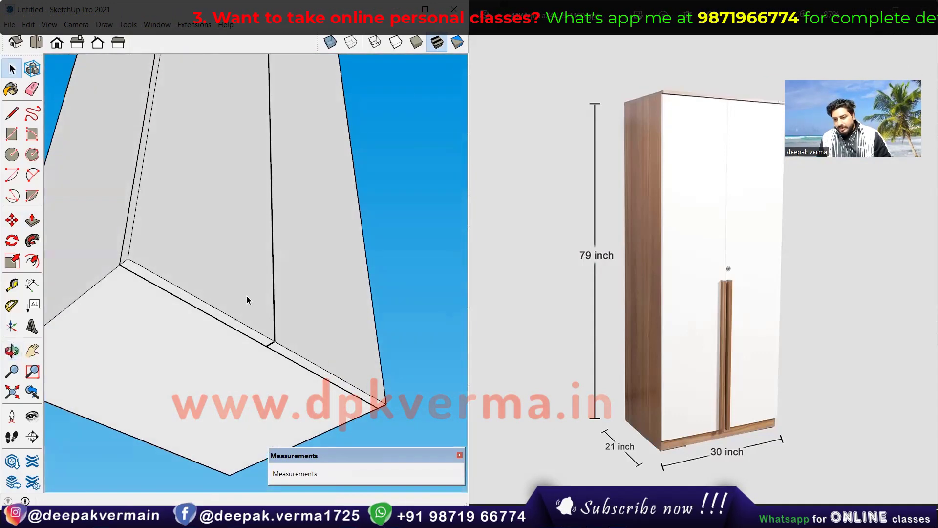
pyautogui.doubleClick(225, 298)
pyautogui.press('p')
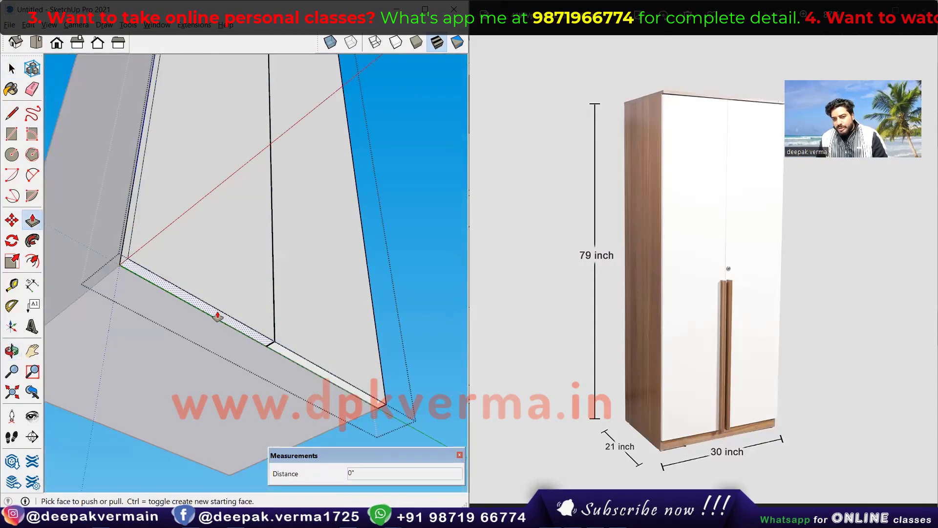
pyautogui.moveTo(217, 316); pyautogui.dragTo(218, 304)
pyautogui.click(218, 304)
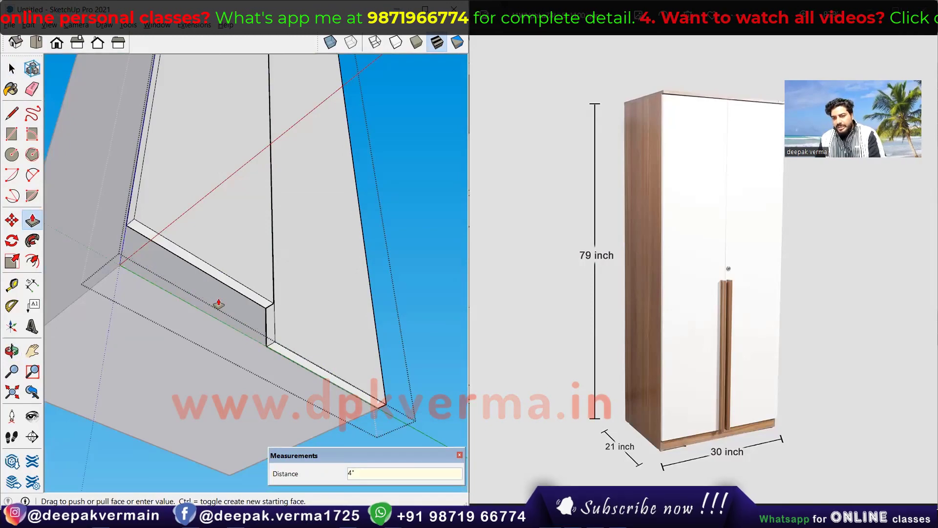
# Step: Raise the right door's bottom by the same 4 inches and inspect the plinth
pyautogui.doubleClick(288, 355)
pyautogui.scroll(-3, 323, 255)
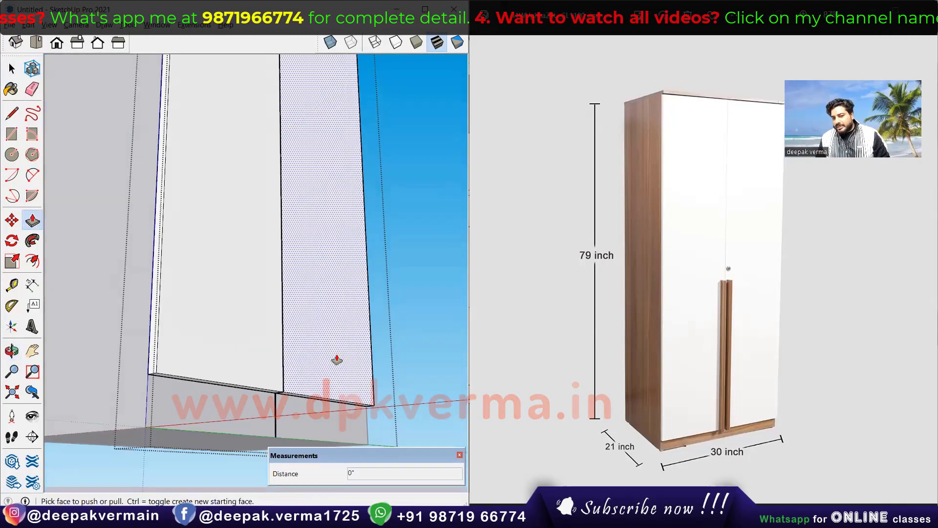
pyautogui.scroll(4, 314, 366)
pyautogui.scroll(3, 290, 412)
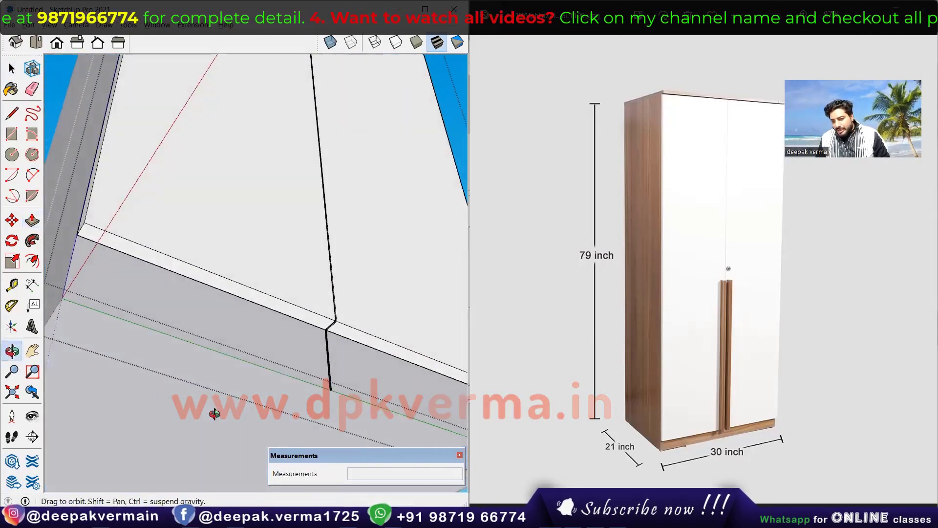
pyautogui.scroll(3, 349, 383)
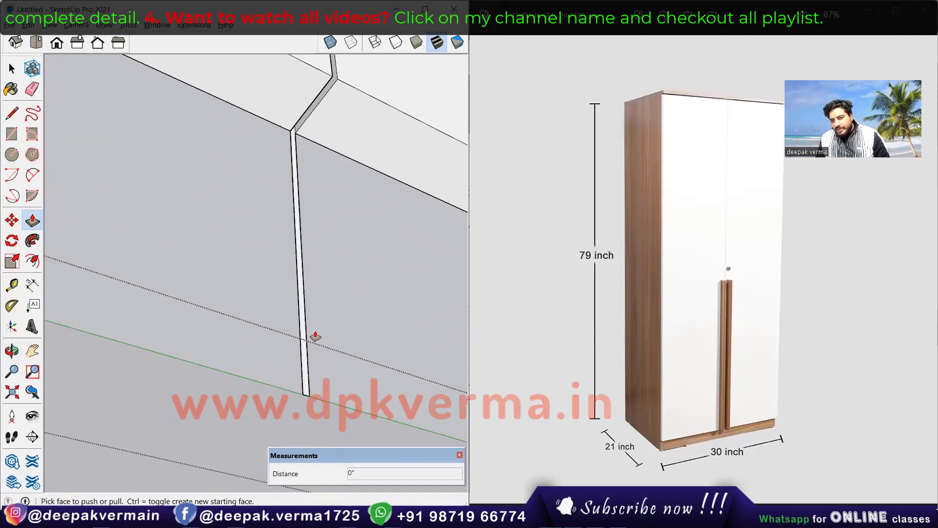
pyautogui.moveTo(313, 270)
pyautogui.mouseDown(button='middle')
pyautogui.moveTo(215, 295)
pyautogui.moveTo(262, 300)
pyautogui.moveTo(359, 284)
pyautogui.mouseUp(button='middle')
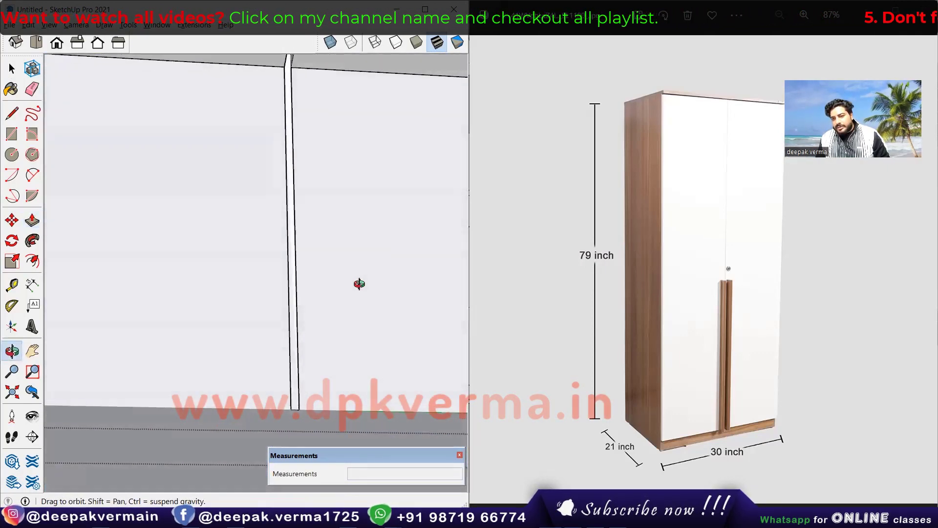
pyautogui.scroll(-2, 360, 283)
pyautogui.scroll(-2, 342, 274)
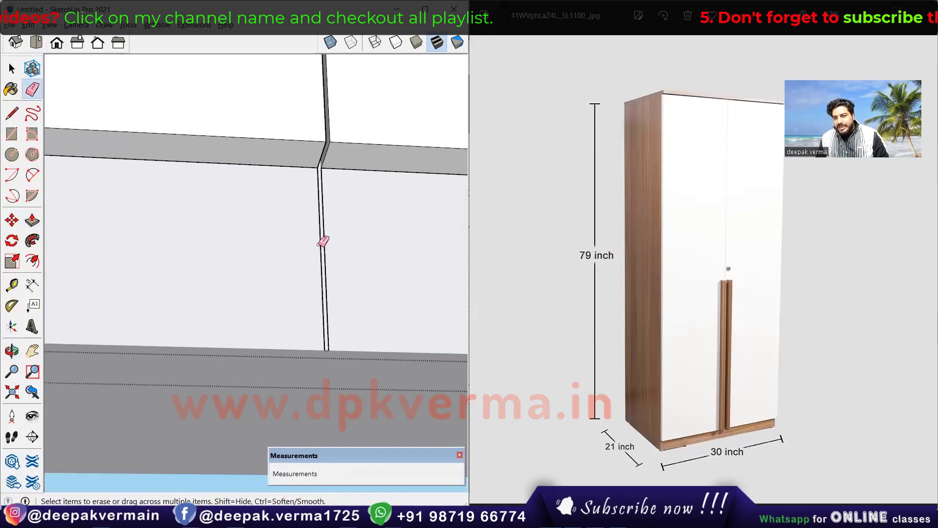
pyautogui.moveTo(300, 252)
pyautogui.mouseDown(button='middle')
pyautogui.moveTo(350, 273)
pyautogui.moveTo(350, 291)
pyautogui.moveTo(348, 142)
pyautogui.moveTo(360, 220)
pyautogui.moveTo(351, 233)
pyautogui.moveTo(389, 319)
pyautogui.moveTo(226, 258)
pyautogui.moveTo(320, 245)
pyautogui.moveTo(345, 315)
pyautogui.moveTo(305, 338)
pyautogui.moveTo(340, 334)
pyautogui.moveTo(350, 306)
pyautogui.moveTo(434, 284)
pyautogui.moveTo(389, 259)
pyautogui.moveTo(352, 275)
pyautogui.mouseUp(button='middle')
pyautogui.press('space')
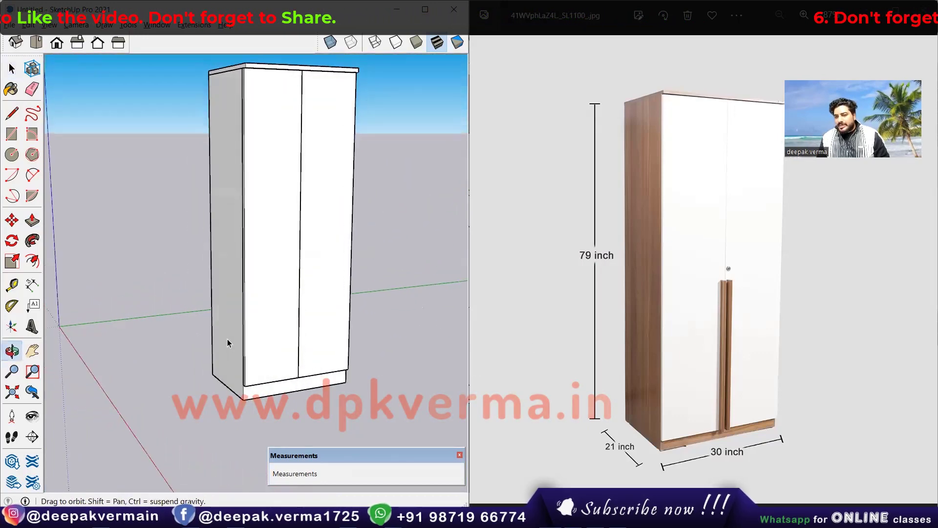
# Step: Place vertical guides 2 inches to either side of the door seam
pyautogui.scroll(3, 304, 344)
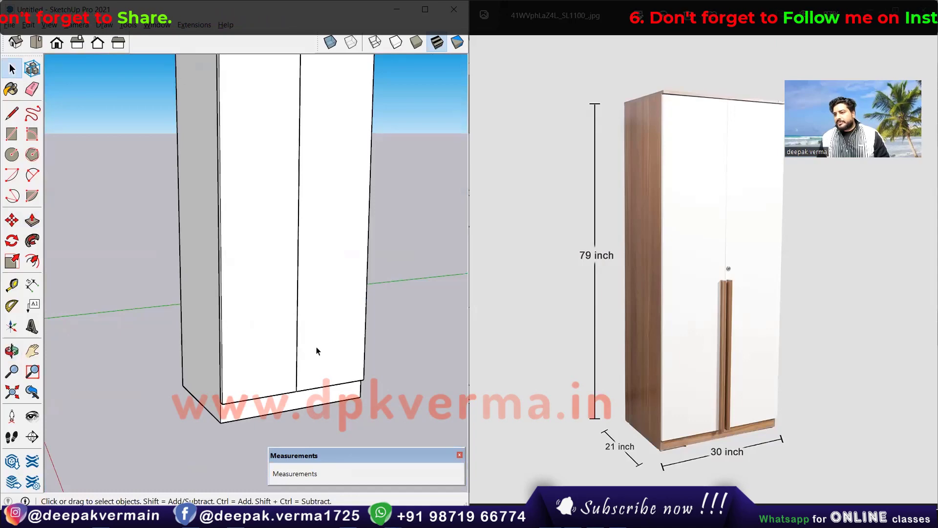
pyautogui.click(322, 316)
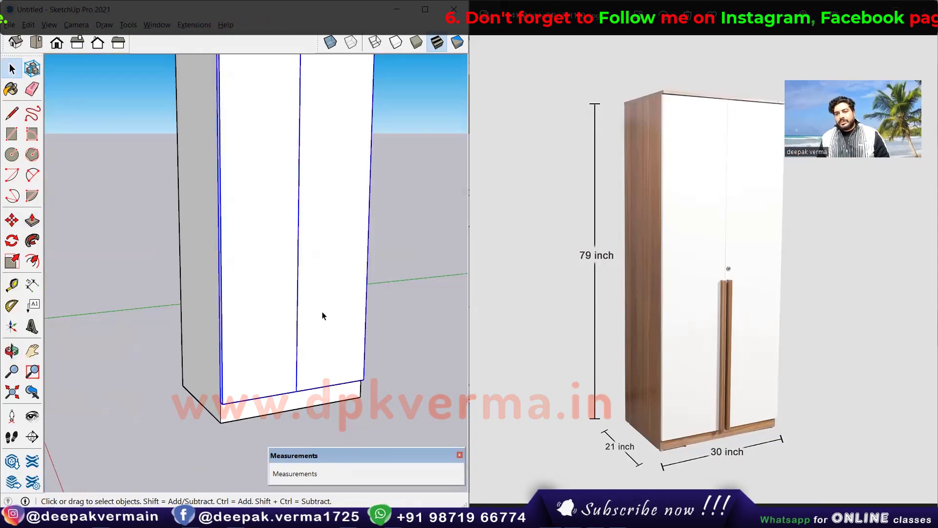
pyautogui.click(399, 321)
pyautogui.scroll(2, 305, 329)
pyautogui.scroll(3, 293, 335)
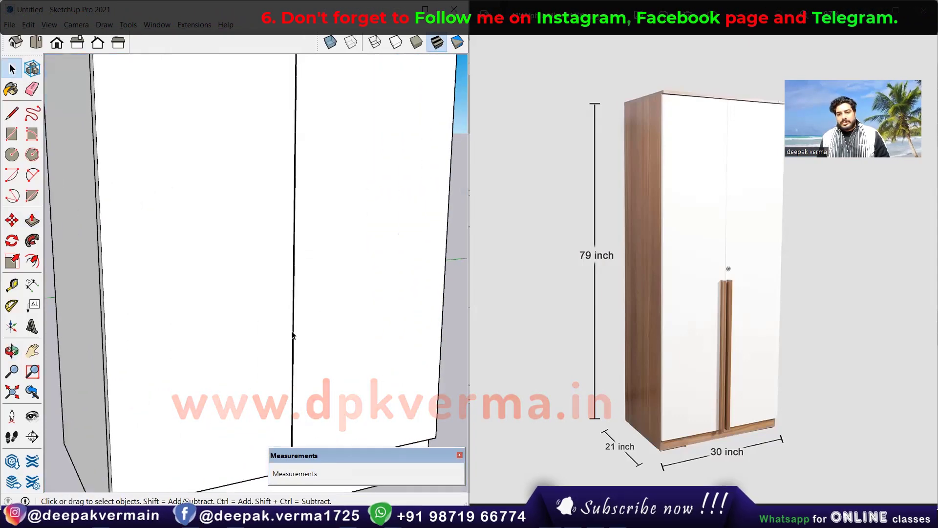
pyautogui.click(11, 285)
pyautogui.scroll(3, 299, 293)
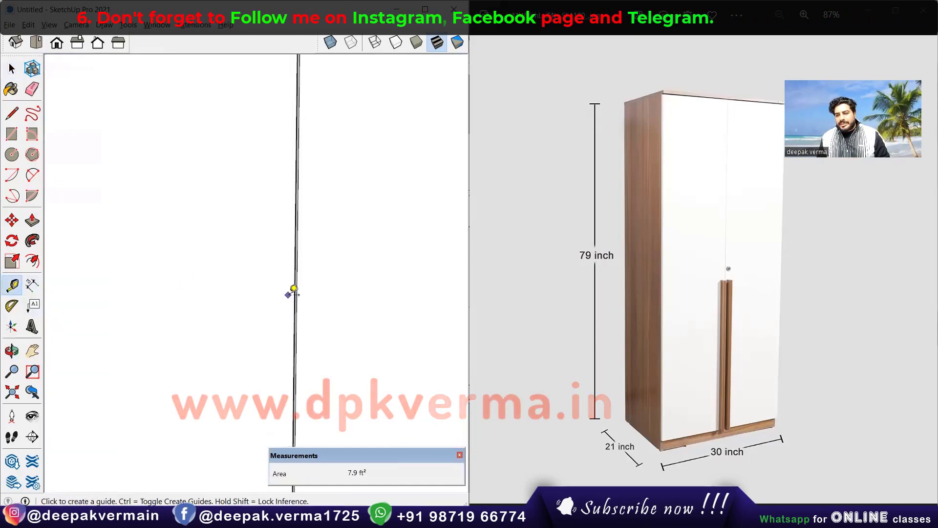
pyautogui.scroll(2, 293, 288)
pyautogui.click(299, 287)
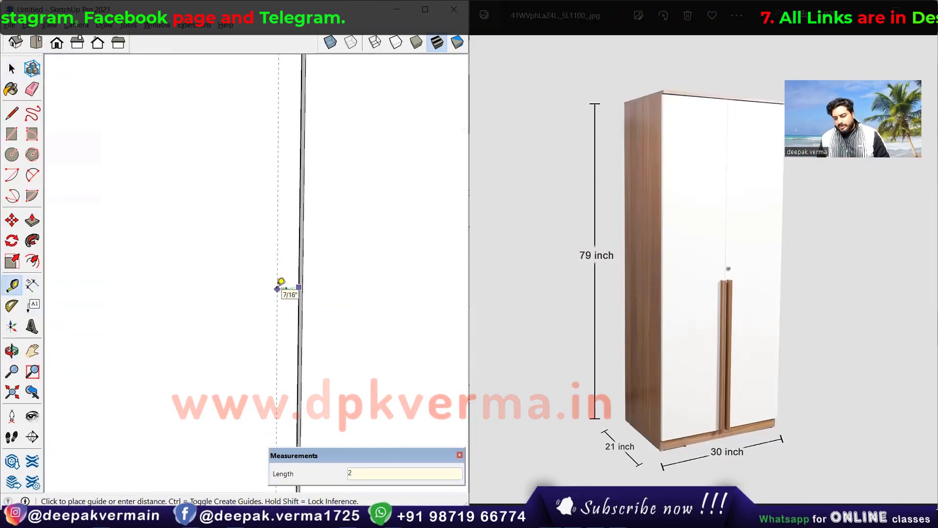
pyautogui.write('2')
pyautogui.press('Return')
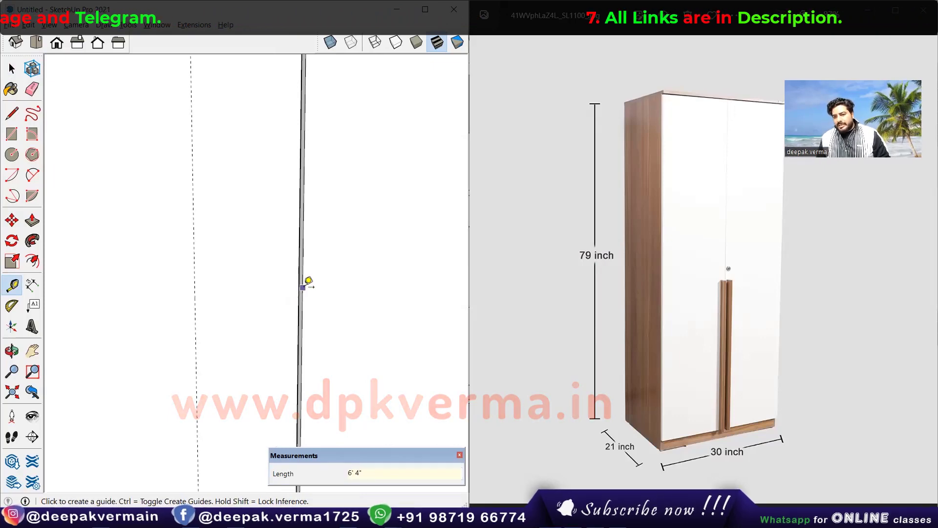
pyautogui.click(303, 286)
pyautogui.write('2')
pyautogui.click(331, 280)
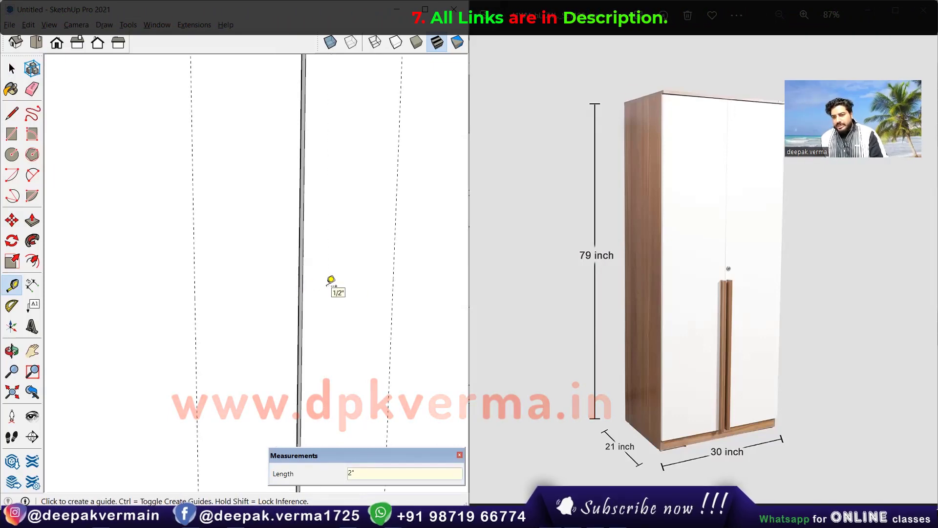
# Step: Pull a horizontal guide up from the doors' bottom edge across both doors
pyautogui.scroll(-1, 324, 288)
pyautogui.scroll(-2, 315, 305)
pyautogui.scroll(-2, 312, 310)
pyautogui.scroll(-3, 309, 310)
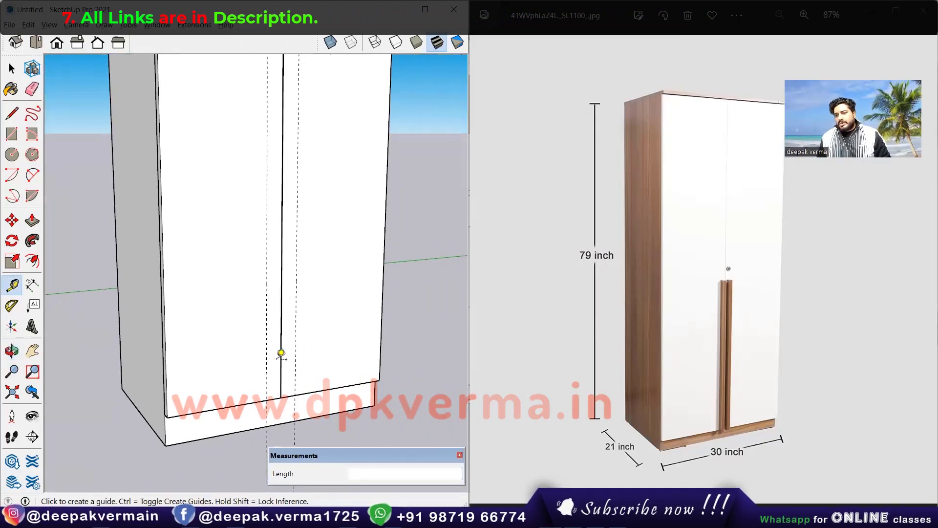
pyautogui.scroll(1, 279, 361)
pyautogui.click(273, 401)
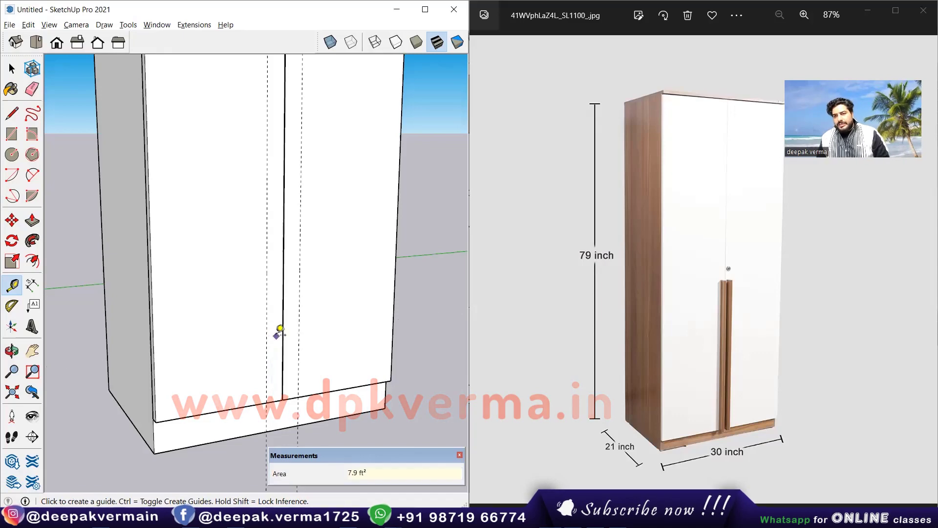
pyautogui.scroll(-5, 280, 329)
pyautogui.scroll(-3, 293, 318)
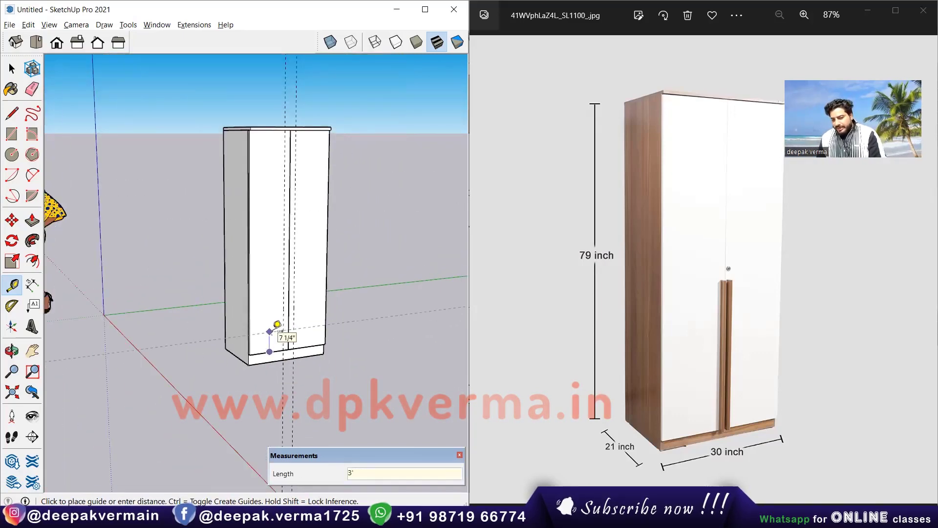
pyautogui.scroll(3, 295, 293)
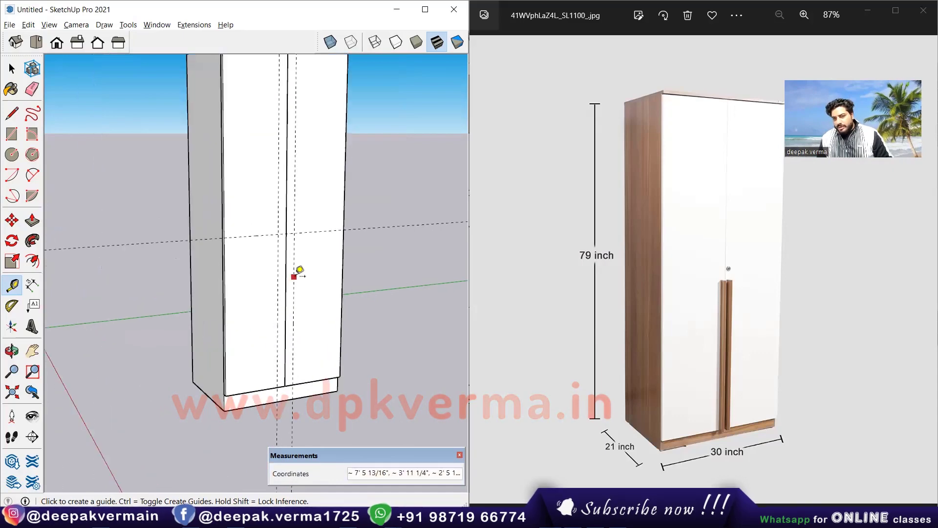
pyautogui.scroll(2, 277, 307)
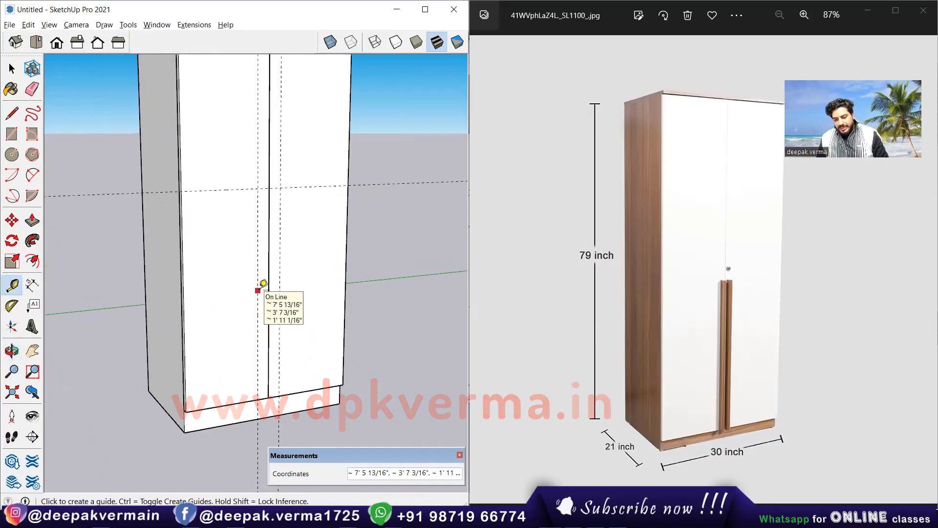
# Step: Draw a thin rectangle from the guide intersection down to the doors' bottom edge
pyautogui.press('r')
pyautogui.scroll(1, 261, 189)
pyautogui.click(261, 186)
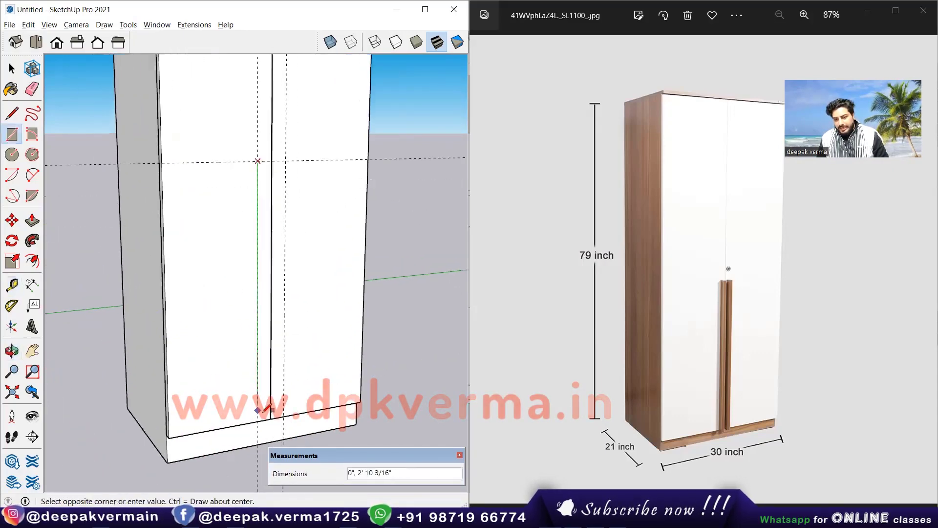
pyautogui.scroll(2, 274, 421)
pyautogui.click(276, 415)
# Step: Extrude the strip 1 inch, select it whole, and choose Make Component
pyautogui.press('p')
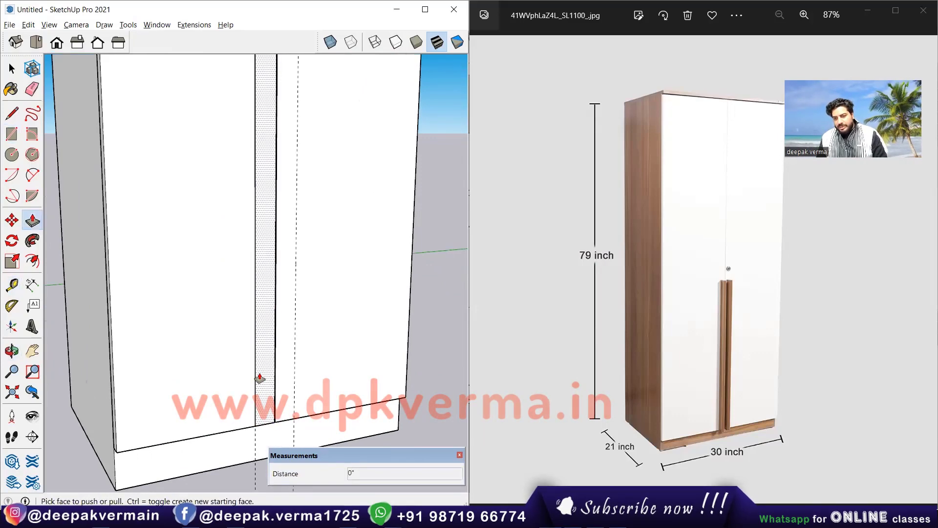
pyautogui.moveTo(261, 379); pyautogui.dragTo(270, 383)
pyautogui.write('1')
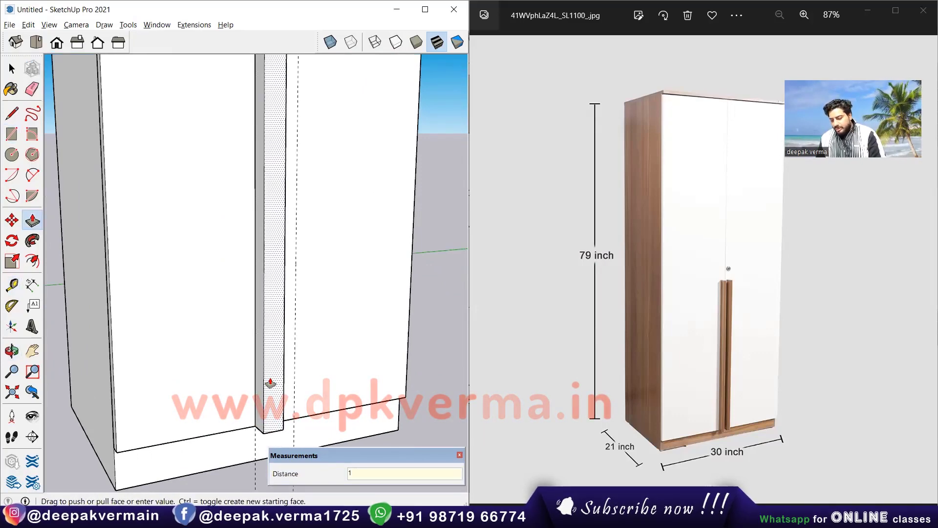
pyautogui.press('Return')
pyautogui.scroll(-2, 270, 383)
pyautogui.press('space')
pyautogui.tripleClick(270, 360)
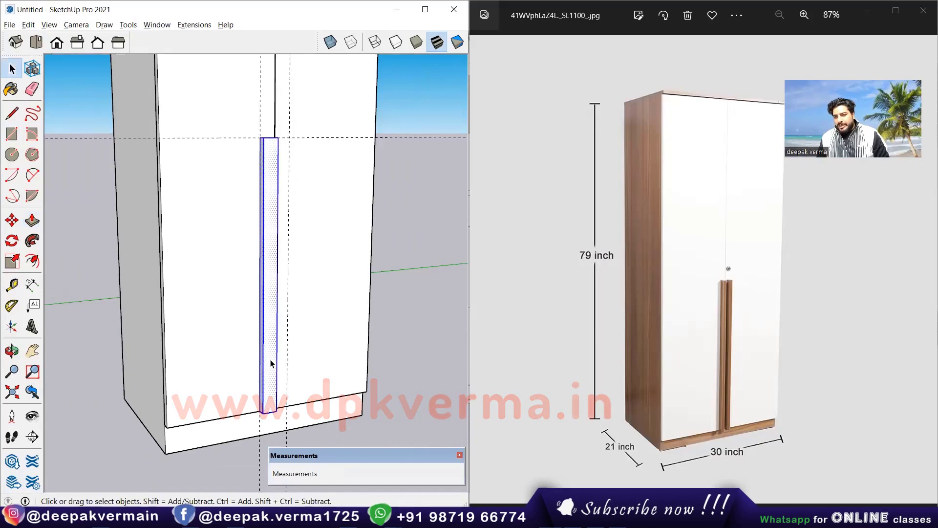
pyautogui.rightClick(272, 360)
pyautogui.click(316, 209)
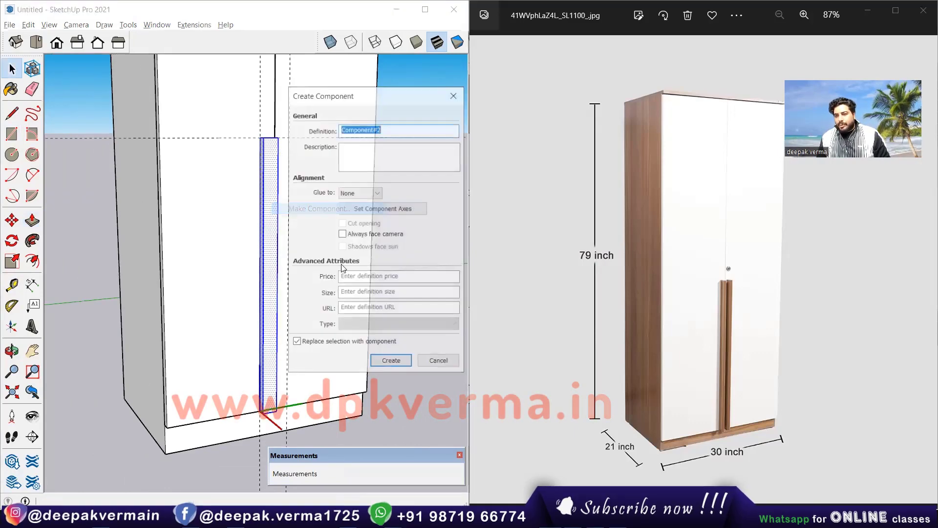
# Step: Create the handle strip component from the dialog
pyautogui.click(366, 361)
pyautogui.scroll(2, 273, 417)
pyautogui.scroll(1, 277, 417)
pyautogui.scroll(1, 245, 410)
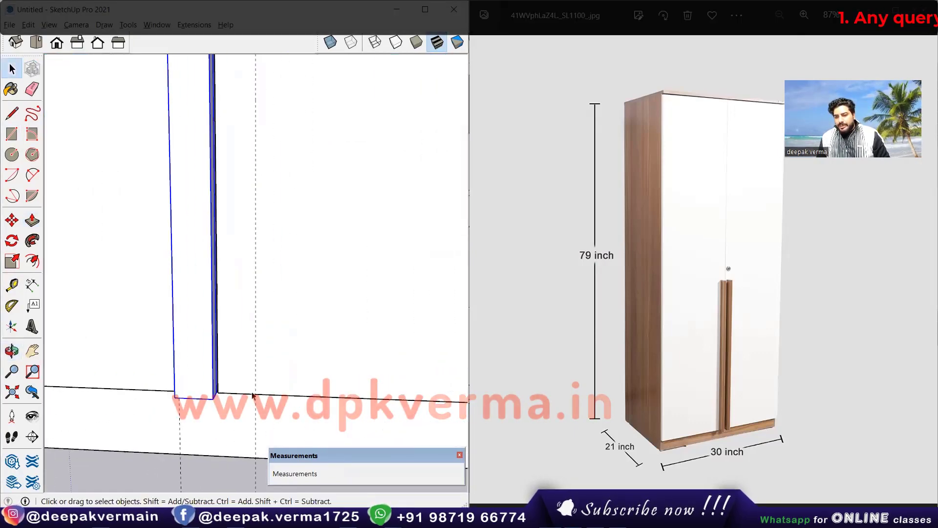
pyautogui.scroll(1, 210, 403)
pyautogui.scroll(1, 190, 398)
# Step: Copy the handle strip beside the original onto the other door
pyautogui.press('m')
pyautogui.click(190, 385)
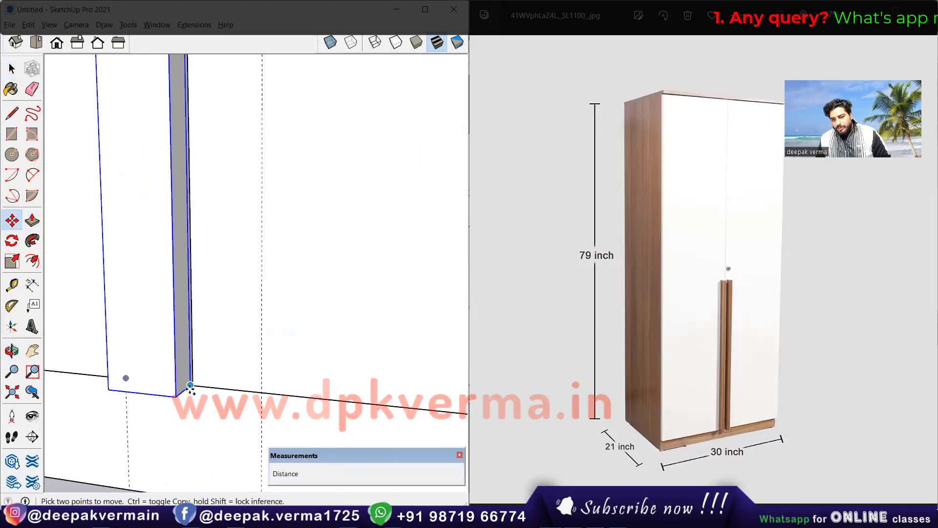
pyautogui.press('ctrl')
pyautogui.click(261, 393)
pyautogui.press('space')
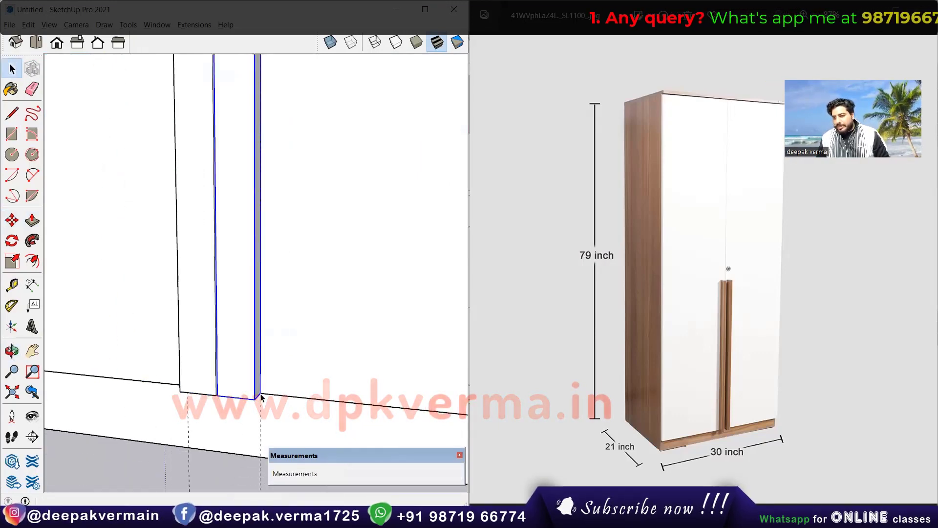
pyautogui.scroll(-2, 259, 391)
pyautogui.scroll(-2, 258, 389)
pyautogui.moveTo(258, 389); pyautogui.dragTo(389, 379, button='middle')
pyautogui.click(389, 379)
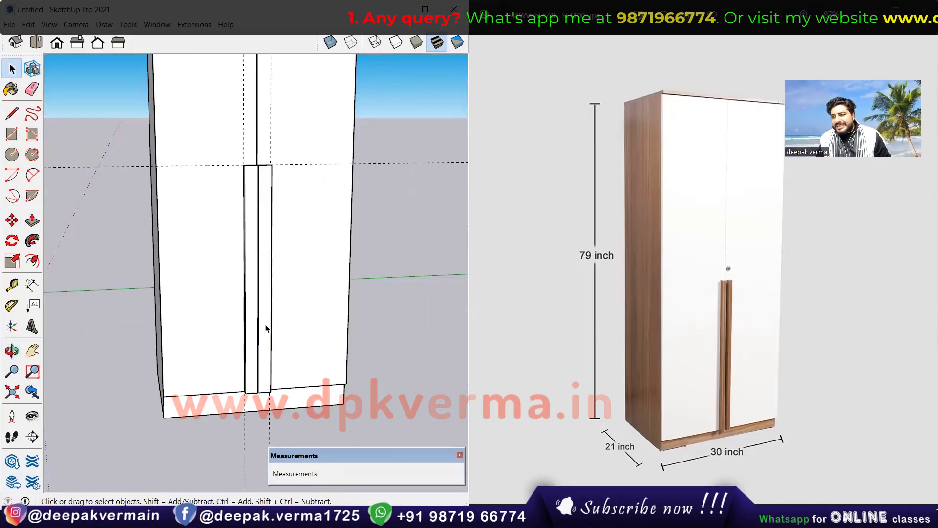
pyautogui.scroll(3, 259, 169)
# Step: Edit the left handle strip and push its inner side face in 1 inch
pyautogui.scroll(2, 260, 178)
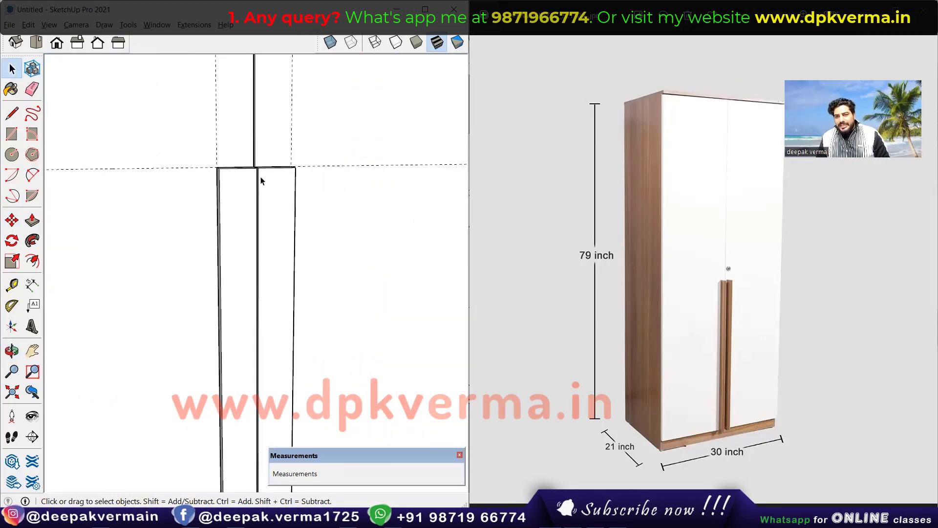
pyautogui.moveTo(259, 178)
pyautogui.mouseDown(button='middle')
pyautogui.moveTo(252, 210)
pyautogui.moveTo(265, 159)
pyautogui.mouseUp(button='middle')
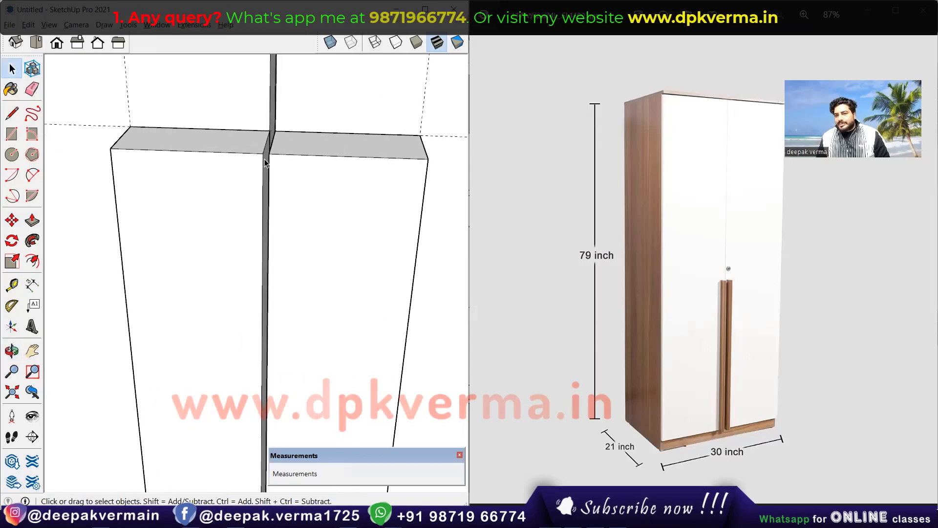
pyautogui.scroll(2, 271, 168)
pyautogui.click(244, 161)
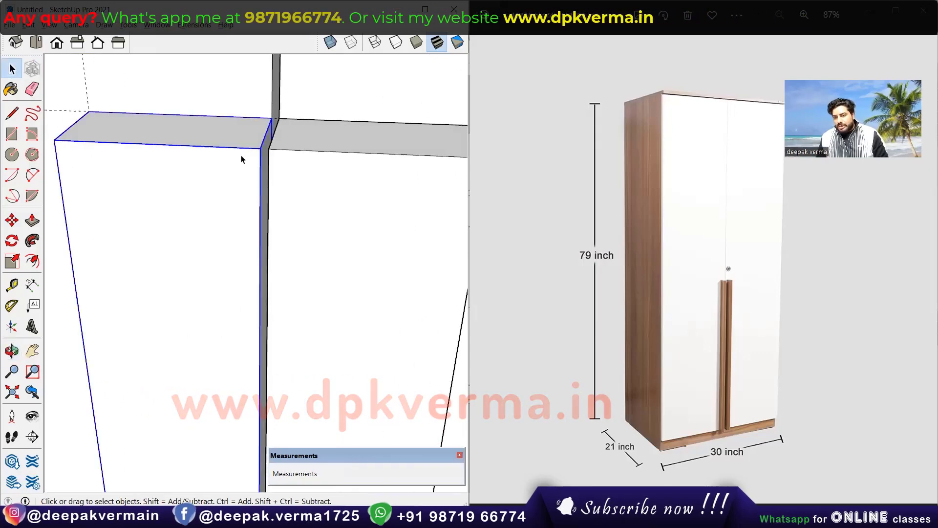
pyautogui.doubleClick(244, 162)
pyautogui.press('p')
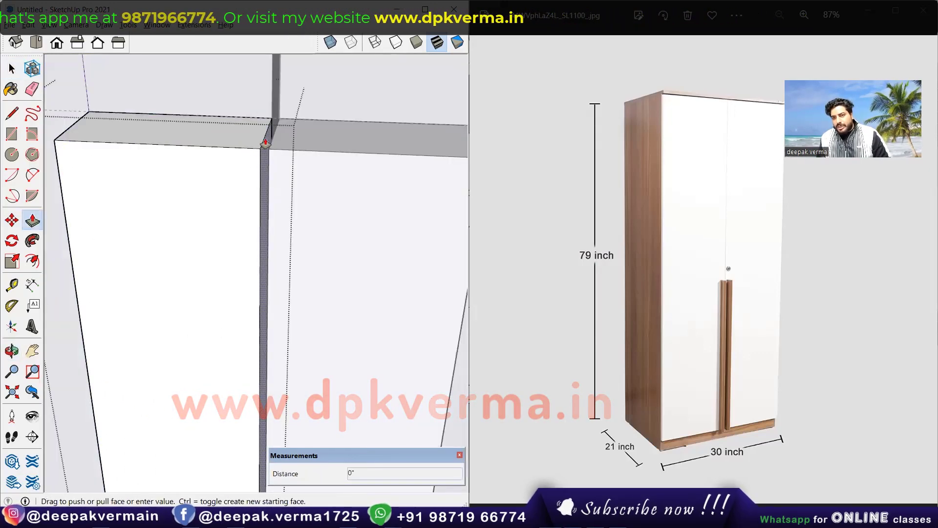
pyautogui.moveTo(262, 147); pyautogui.dragTo(199, 142)
pyautogui.write('1')
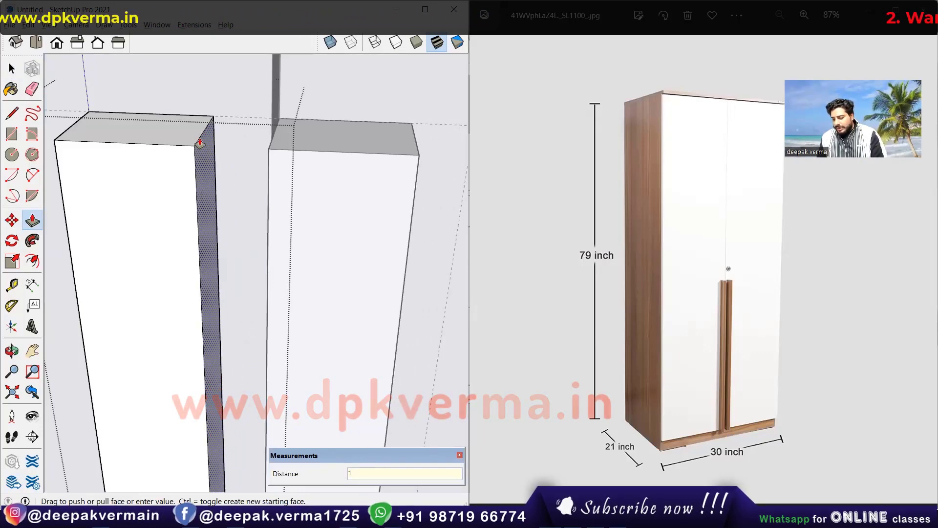
pyautogui.press('Return')
# Step: Orbit and zoom to view both handle strips from the front
pyautogui.scroll(-2, 200, 143)
pyautogui.scroll(-3, 281, 184)
pyautogui.scroll(-2, 281, 185)
pyautogui.moveTo(281, 185); pyautogui.dragTo(367, 183, button='middle')
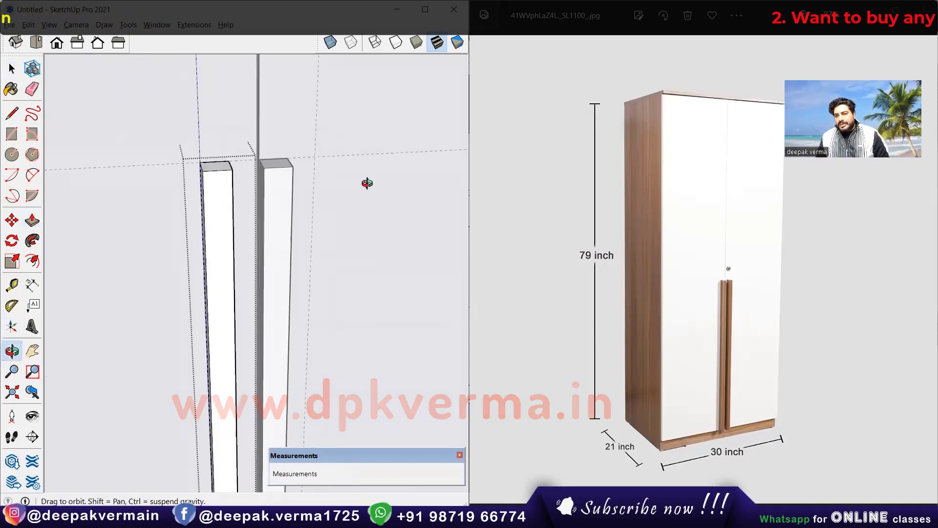
pyautogui.scroll(3, 347, 249)
pyautogui.scroll(2, 327, 283)
pyautogui.scroll(2, 309, 330)
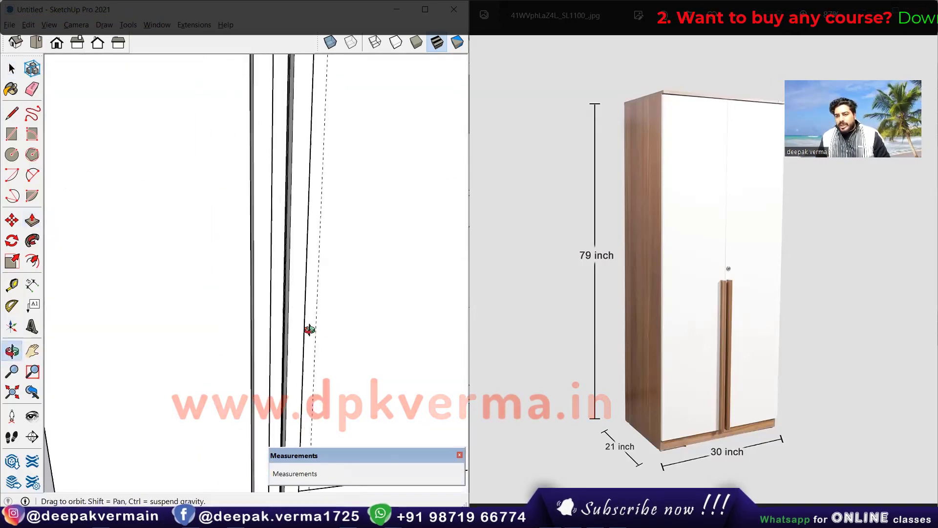
pyautogui.scroll(-2, 310, 330)
pyautogui.scroll(-3, 280, 328)
pyautogui.scroll(-2, 260, 253)
# Step: Move the right handle strip 1 inch to the right
pyautogui.press('space')
pyautogui.click(260, 253)
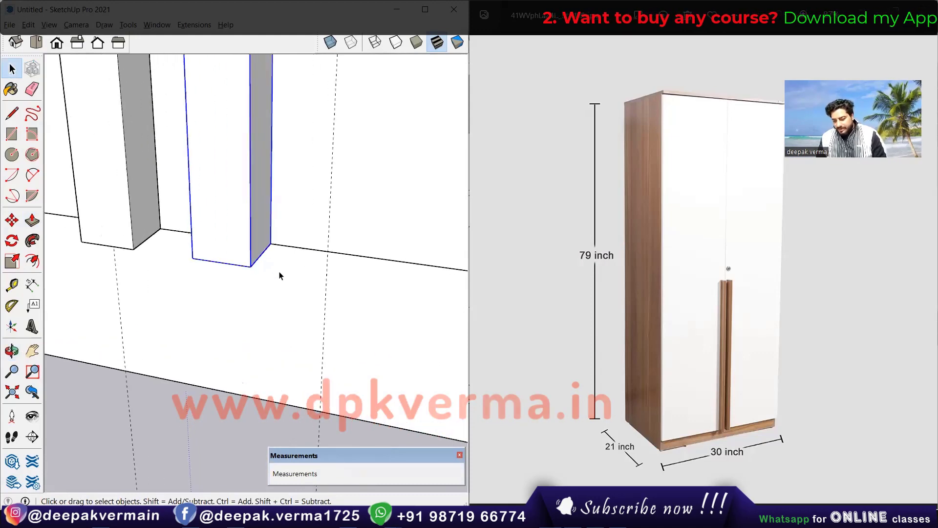
pyautogui.click(270, 243)
pyautogui.click(326, 251)
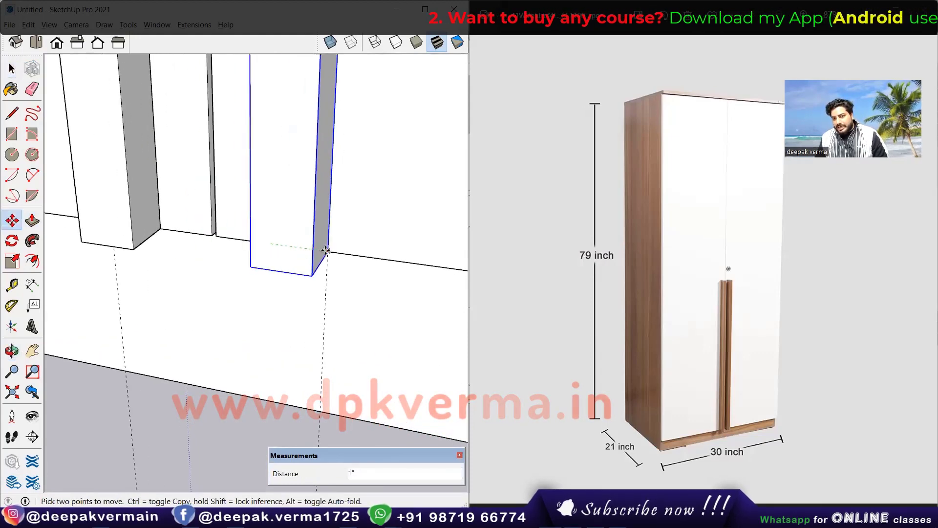
pyautogui.press('space')
# Step: Clear the selection and orbit to a close frontal view of the two handles
pyautogui.scroll(-2, 345, 298)
pyautogui.scroll(-2, 344, 299)
pyautogui.scroll(-2, 344, 299)
pyautogui.scroll(-2, 339, 300)
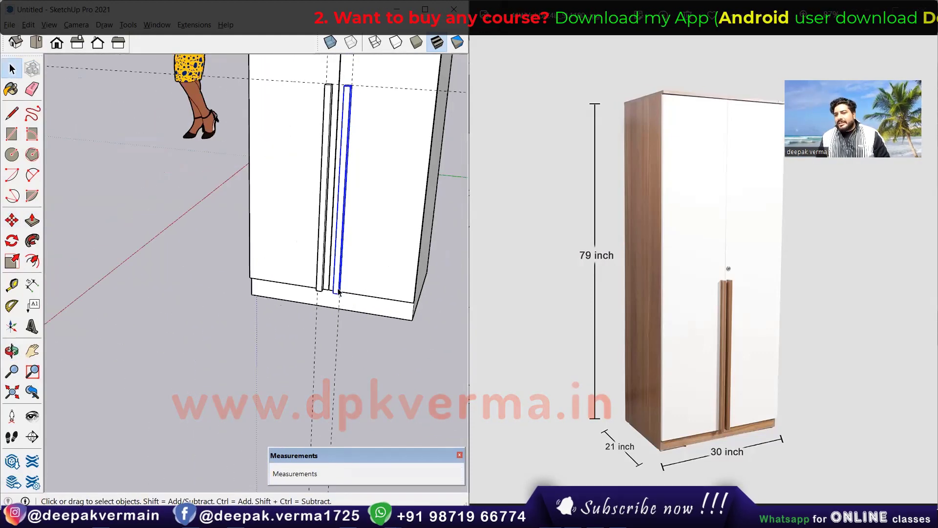
pyautogui.moveTo(335, 299)
pyautogui.mouseDown(button='middle')
pyautogui.moveTo(394, 268)
pyautogui.moveTo(328, 377)
pyautogui.mouseUp(button='middle')
pyautogui.scroll(1, 405, 272)
pyautogui.click(328, 376)
pyautogui.scroll(2, 370, 275)
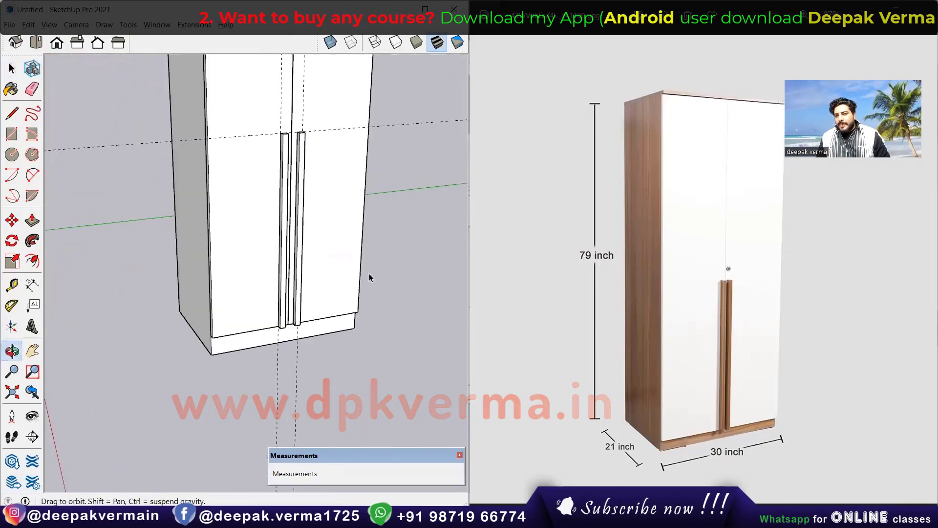
pyautogui.moveTo(371, 274); pyautogui.dragTo(284, 205, button='middle')
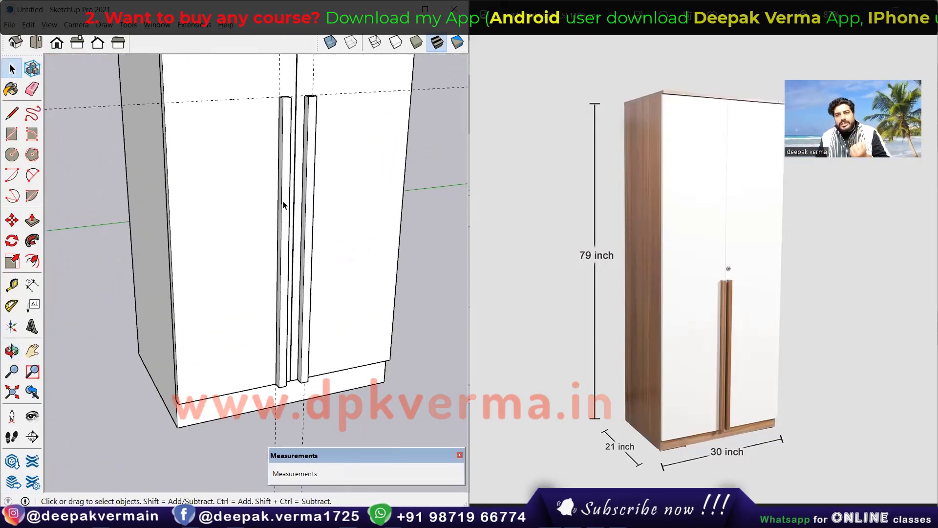
pyautogui.scroll(-2, 283, 203)
pyautogui.scroll(3, 292, 112)
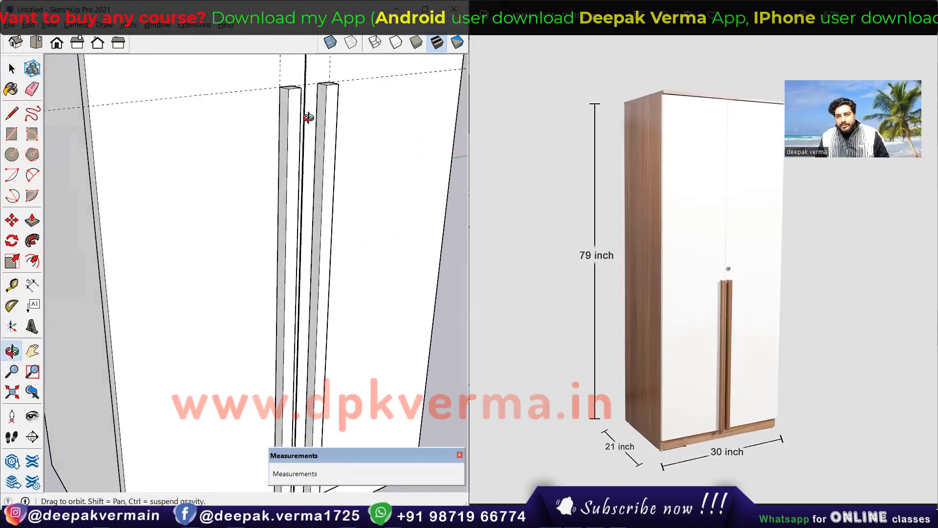
pyautogui.scroll(-1, 306, 137)
pyautogui.scroll(2, 306, 138)
pyautogui.scroll(1, 304, 147)
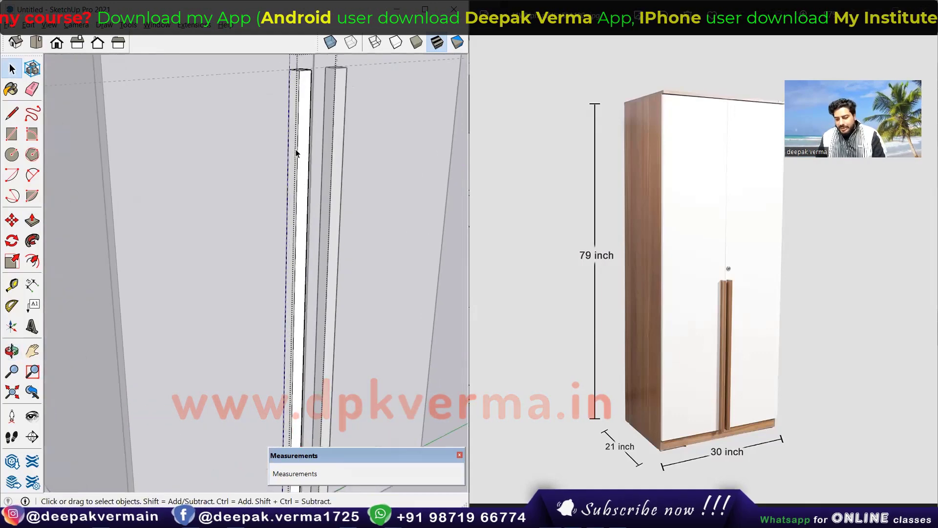
pyautogui.scroll(1, 289, 82)
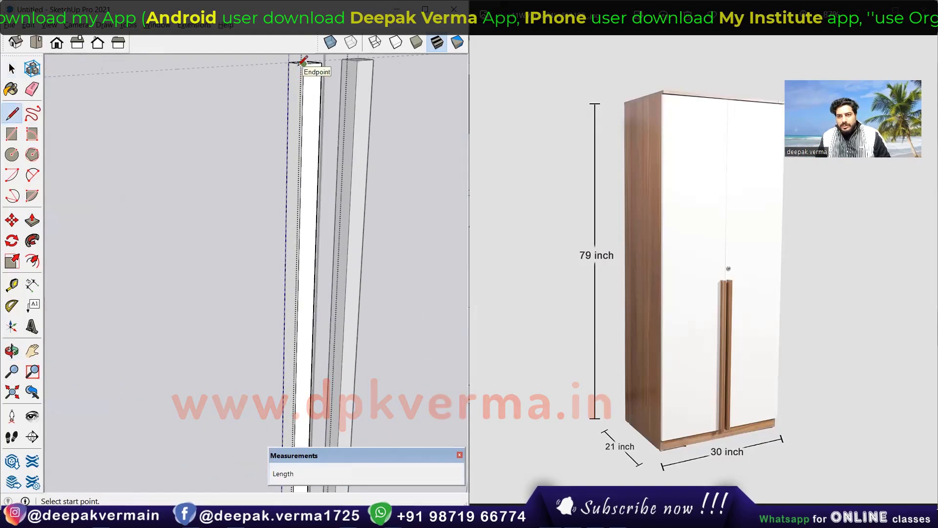
# Step: Zoom in and push the second handle strip's thin side face in 3/8 inch
pyautogui.scroll(1, 301, 62)
pyautogui.scroll(1, 297, 59)
pyautogui.scroll(-2, 288, 187)
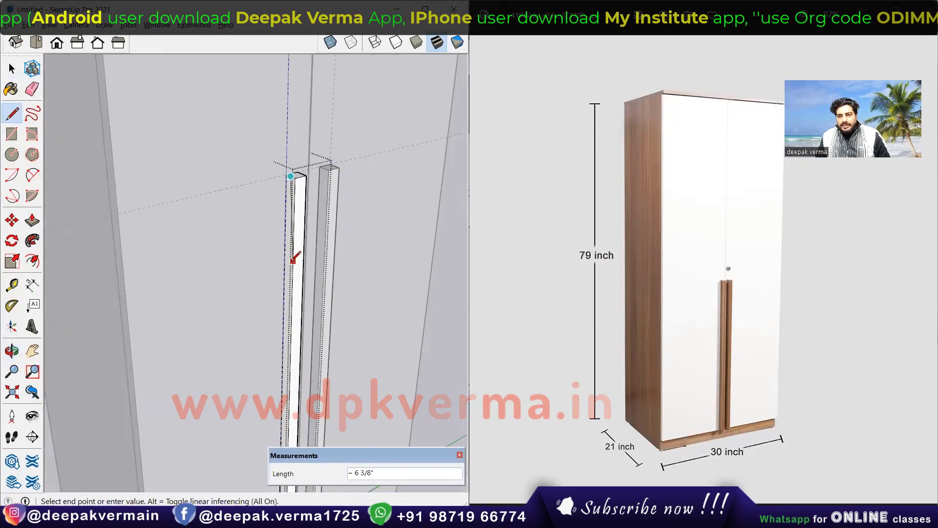
pyautogui.scroll(-2, 293, 254)
pyautogui.scroll(2, 308, 195)
pyautogui.scroll(1, 309, 254)
pyautogui.scroll(1, 298, 259)
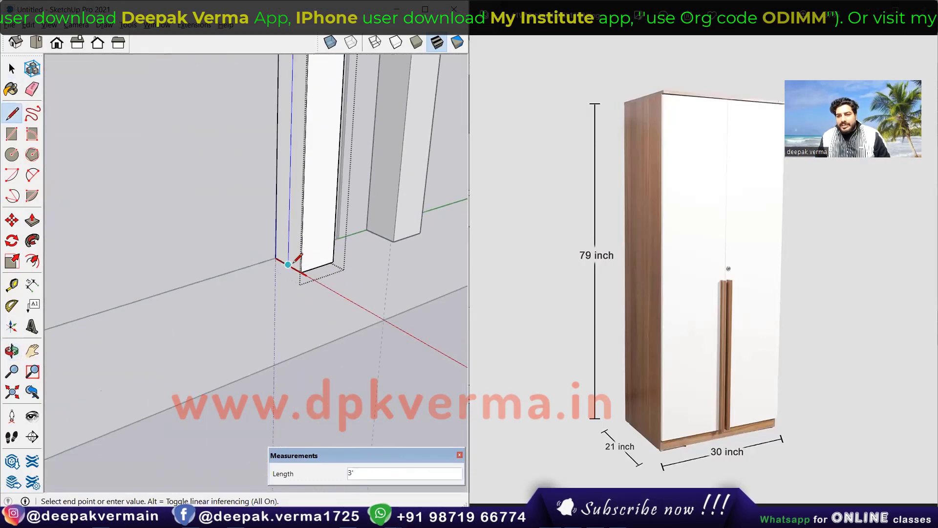
pyautogui.scroll(1, 292, 234)
pyautogui.scroll(1, 289, 231)
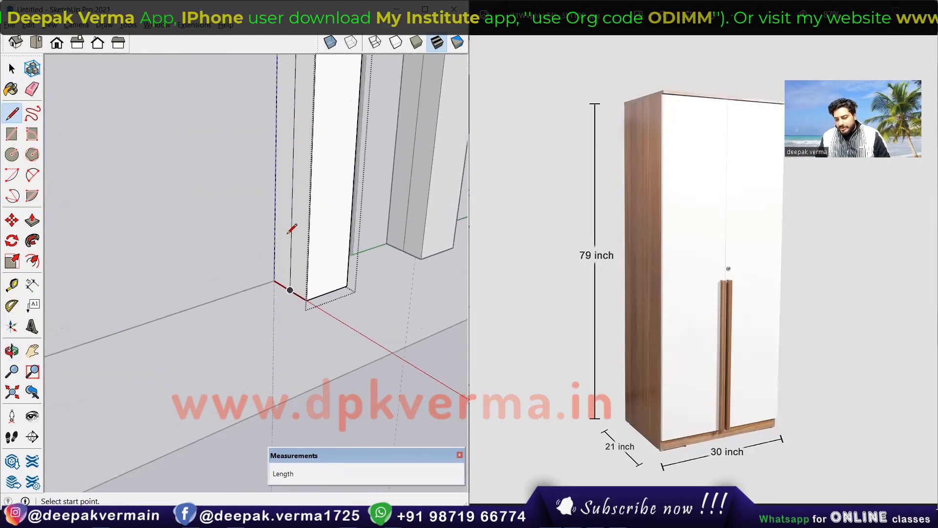
pyautogui.press('p')
pyautogui.click(292, 222)
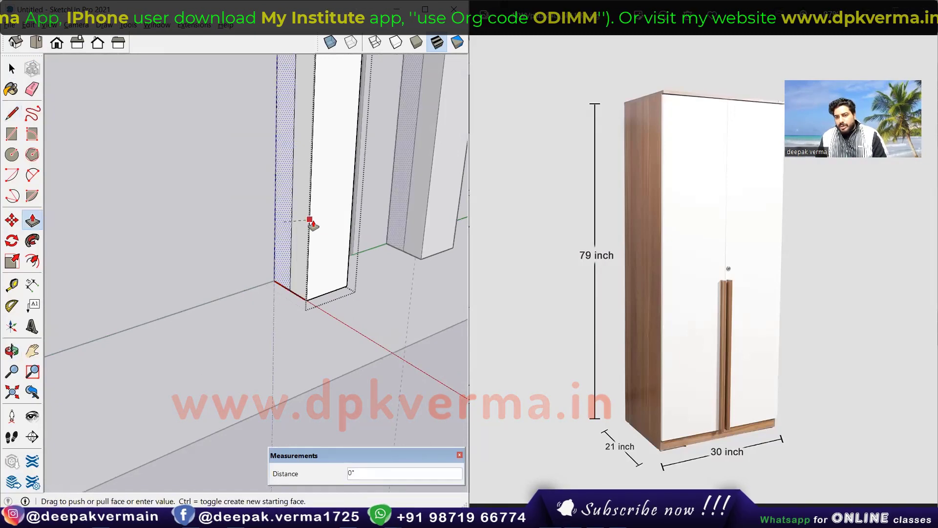
pyautogui.click(326, 296)
pyautogui.moveTo(326, 296)
pyautogui.mouseDown(button='middle')
pyautogui.moveTo(359, 280)
pyautogui.moveTo(328, 309)
pyautogui.moveTo(299, 264)
pyautogui.mouseUp(button='middle')
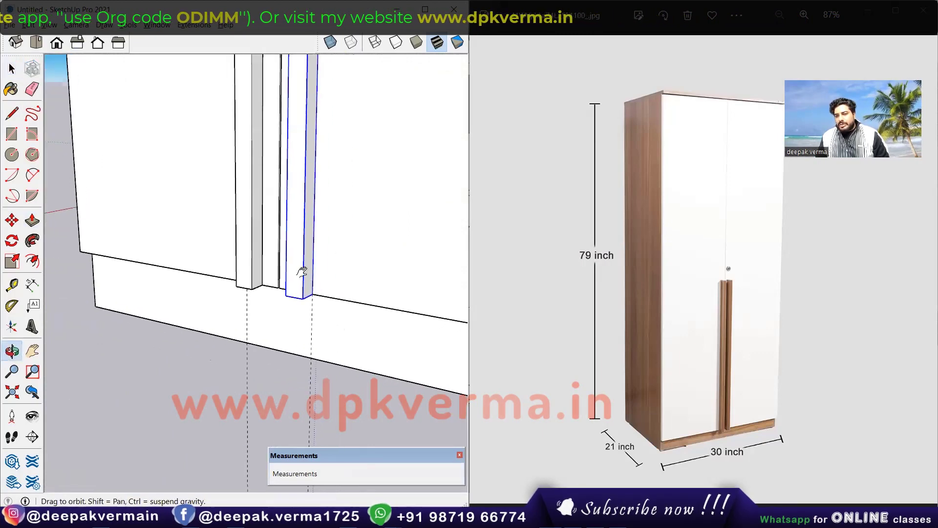
# Step: Flip the handle strip component along its red axis, then its green axis
pyautogui.rightClick(299, 264)
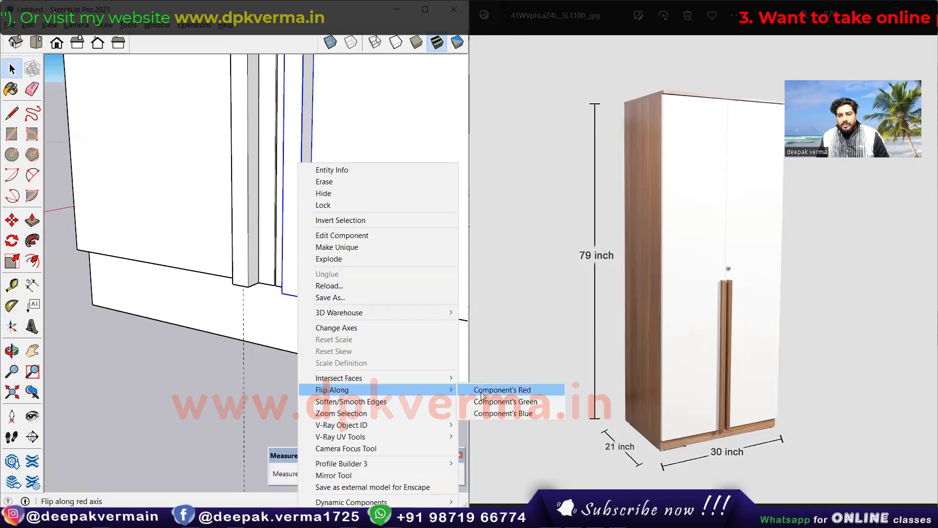
pyautogui.click(481, 391)
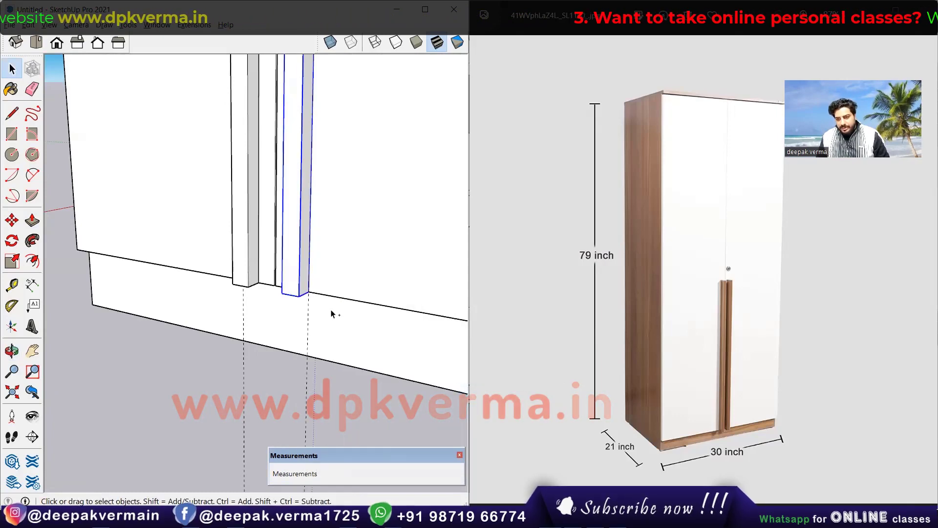
pyautogui.rightClick(296, 251)
pyautogui.moveTo(328, 389)
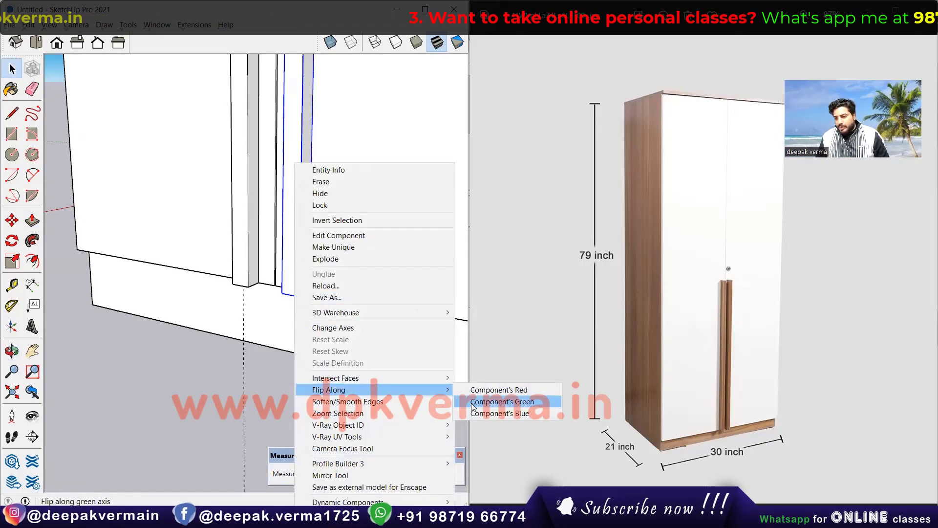
pyautogui.click(473, 403)
pyautogui.click(366, 379)
# Step: Orbit out to a front view of the wardrobe and activate Paint Bucket
pyautogui.moveTo(366, 380); pyautogui.dragTo(210, 285, button='middle')
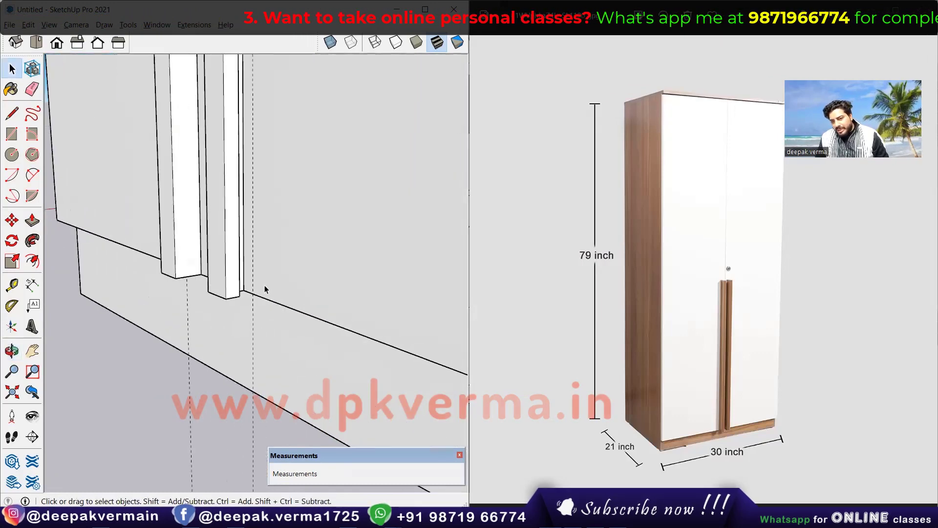
pyautogui.scroll(-3, 210, 285)
pyautogui.moveTo(265, 310)
pyautogui.mouseDown(button='middle')
pyautogui.moveTo(377, 299)
pyautogui.moveTo(398, 273)
pyautogui.moveTo(394, 262)
pyautogui.mouseUp(button='middle')
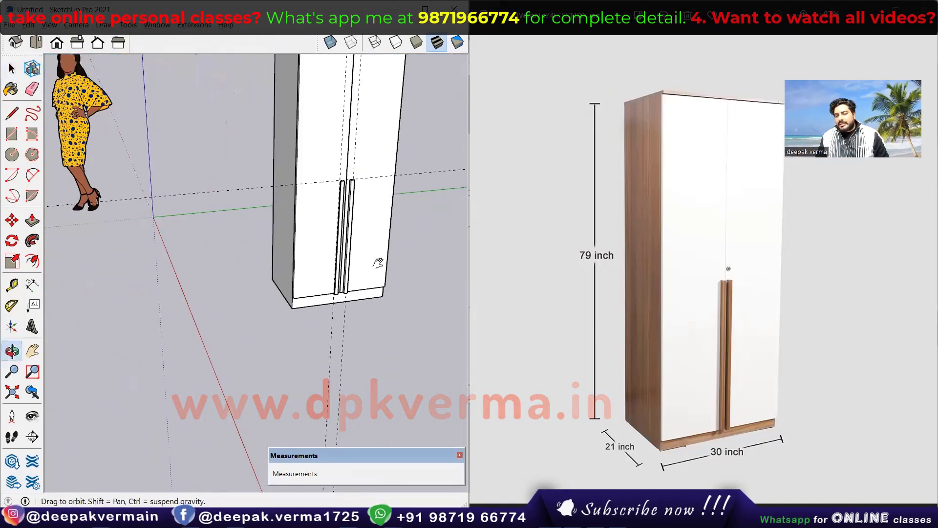
pyautogui.scroll(-3, 394, 257)
pyautogui.scroll(3, 400, 203)
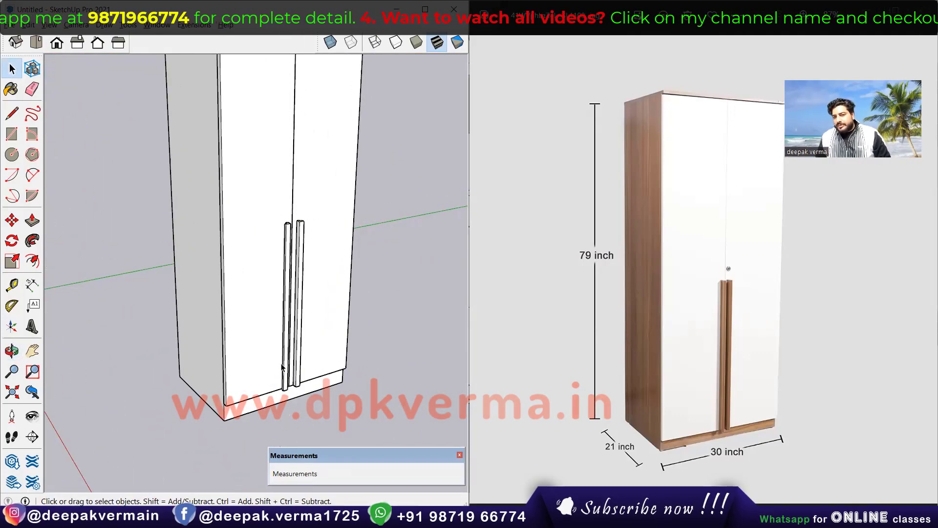
pyautogui.scroll(2, 282, 368)
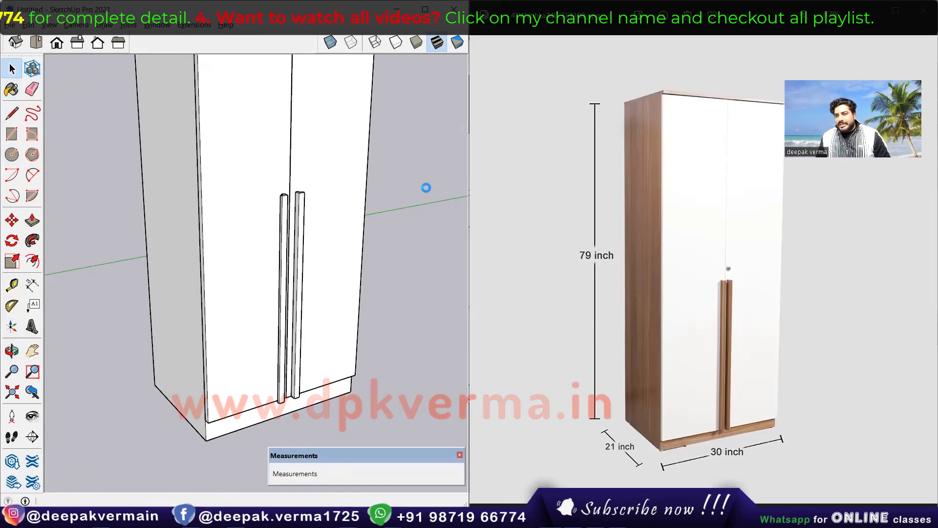
pyautogui.press('b')
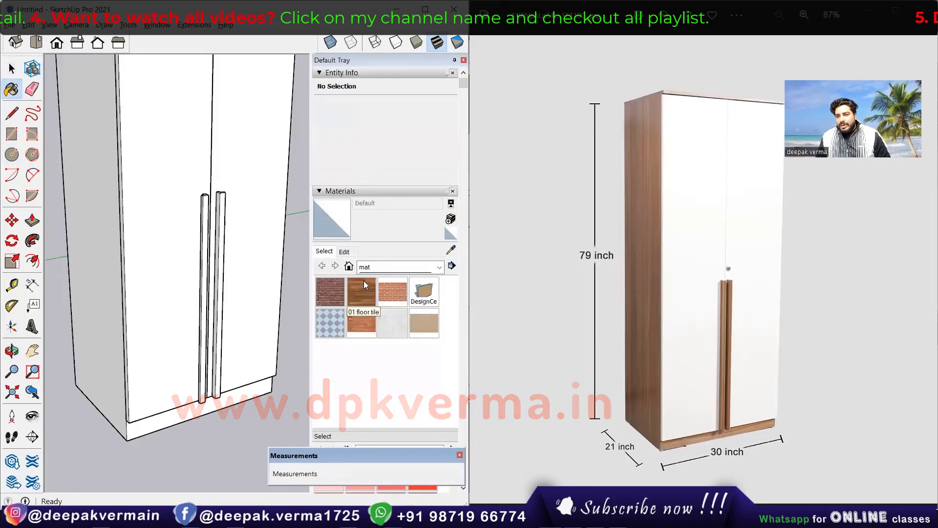
# Step: Paint the handle strips with the brown wood material
pyautogui.click(366, 324)
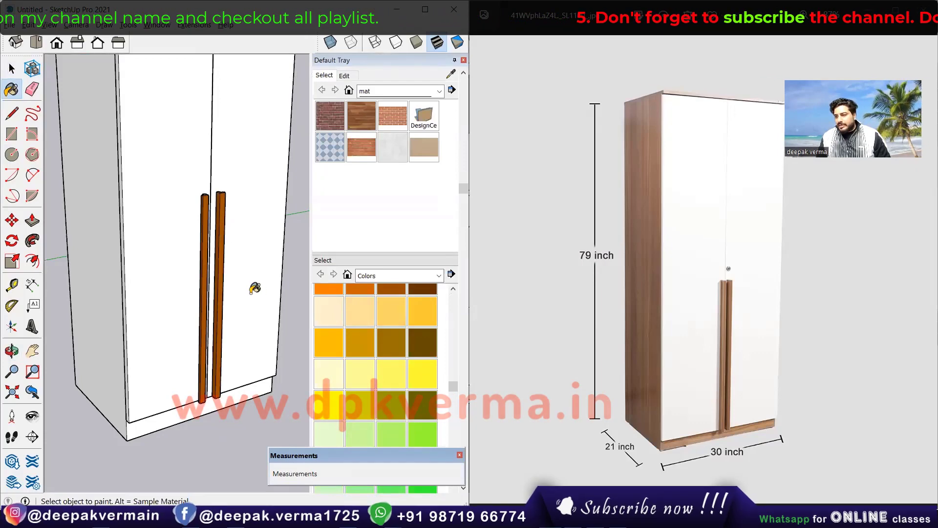
pyautogui.scroll(-2, 252, 283)
pyautogui.scroll(-5, 379, 352)
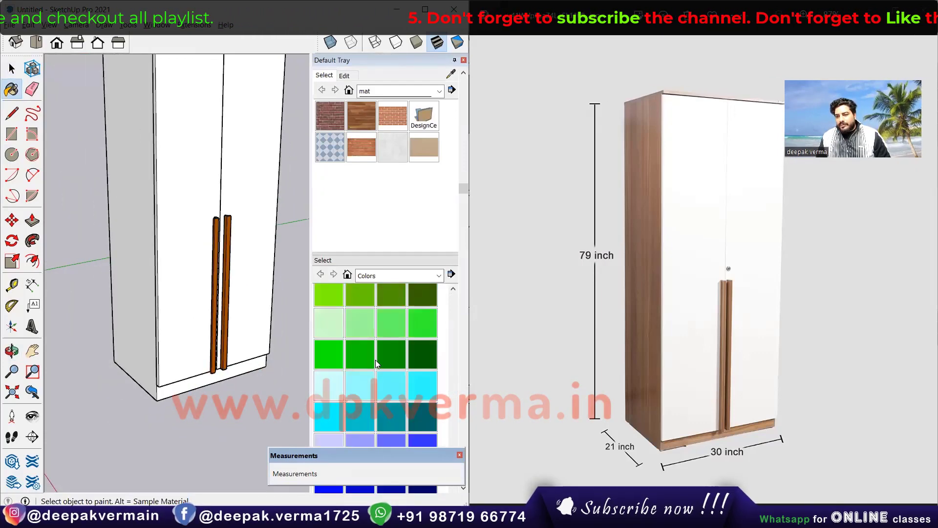
pyautogui.scroll(-5, 375, 360)
pyautogui.scroll(-5, 375, 359)
pyautogui.scroll(2, 342, 359)
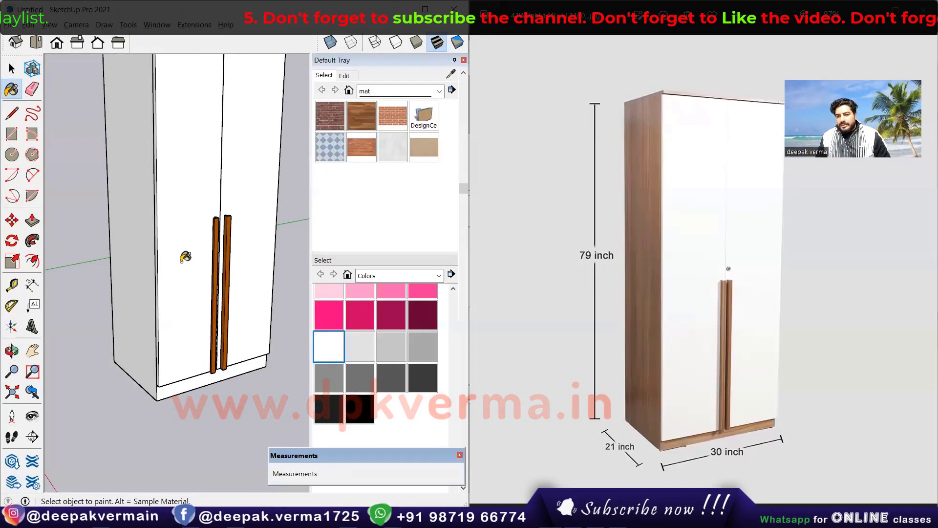
pyautogui.moveTo(250, 201); pyautogui.dragTo(274, 215, button='middle')
pyautogui.scroll(3, 358, 321)
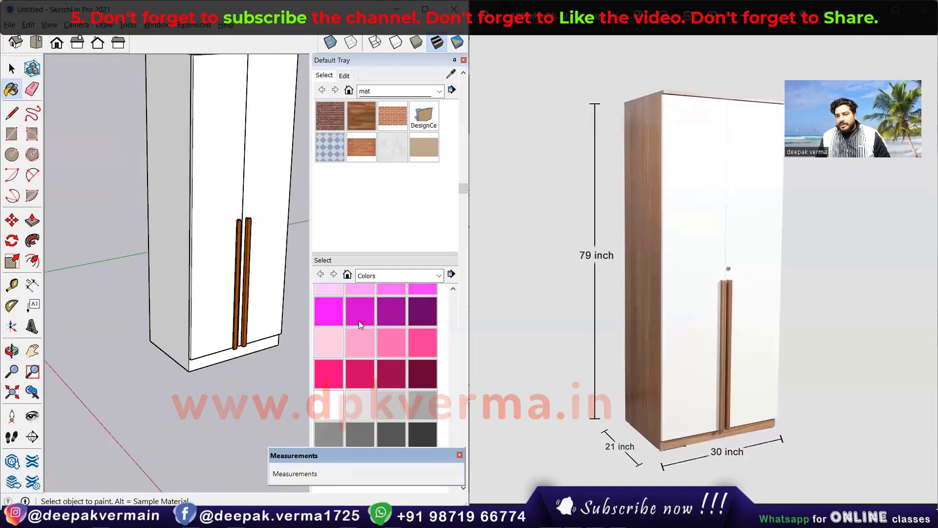
pyautogui.scroll(3, 359, 321)
# Step: Paint the wardrobe's side panel in the brown wood and open the material collections list
pyautogui.click(362, 116)
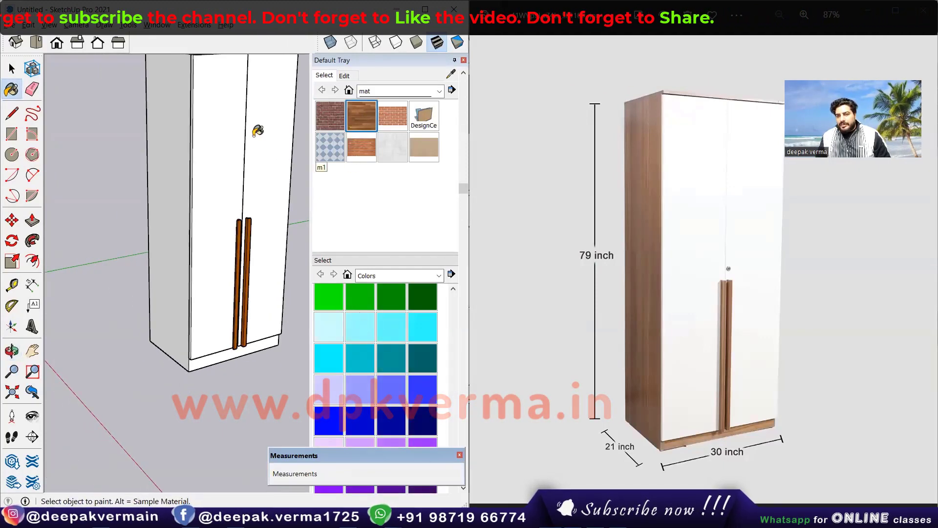
pyautogui.click(175, 118)
pyautogui.scroll(-3, 210, 210)
pyautogui.moveTo(215, 208); pyautogui.dragTo(233, 218, button='middle')
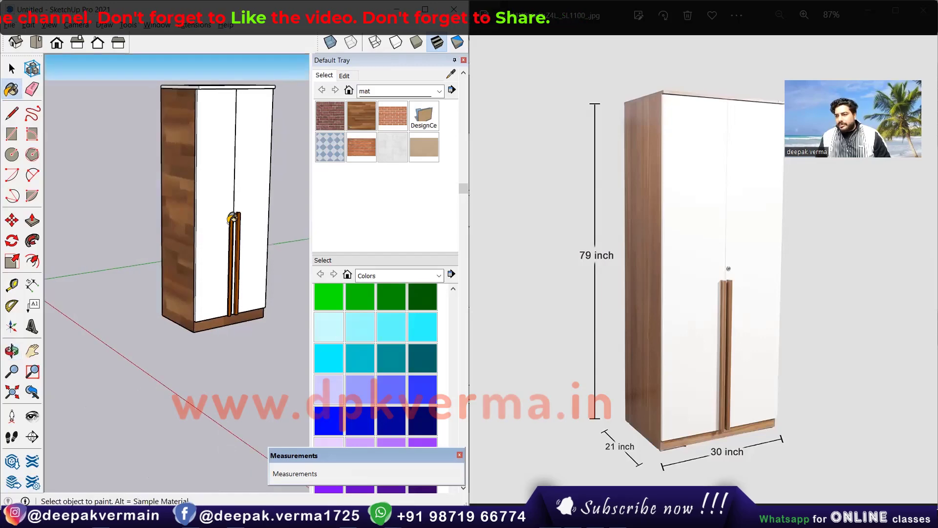
pyautogui.scroll(5, 369, 373)
pyautogui.scroll(5, 370, 371)
pyautogui.click(386, 267)
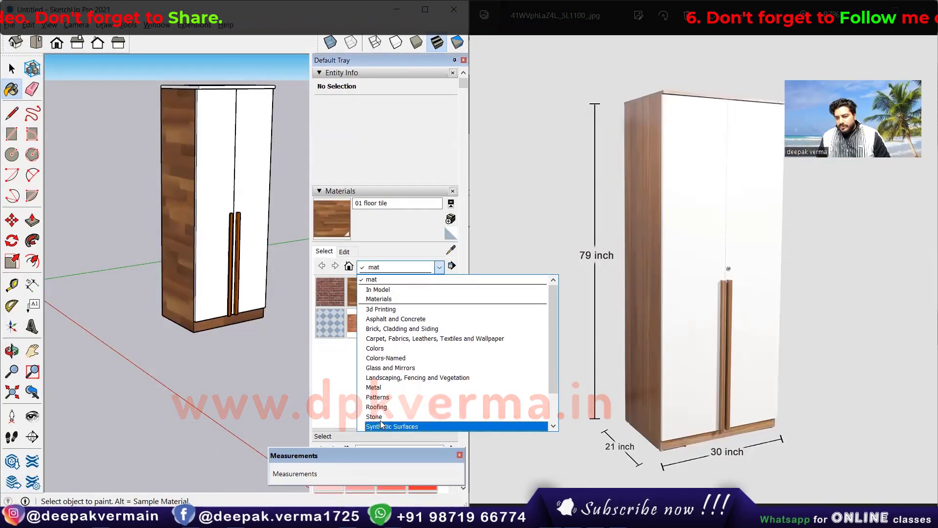
# Step: Choose Wood Cherry Original from the Wood collection and paint the side panel with it
pyautogui.click(418, 340)
pyautogui.click(402, 268)
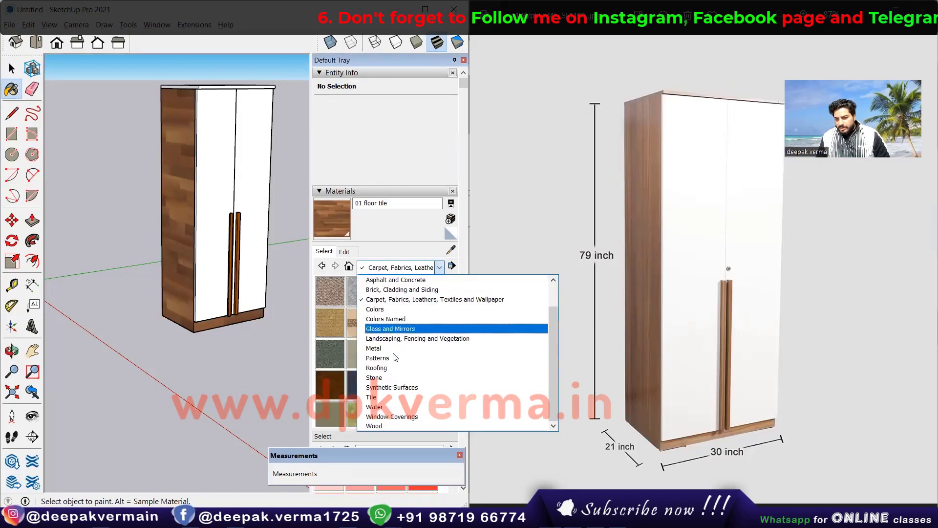
pyautogui.click(383, 424)
pyautogui.click(392, 291)
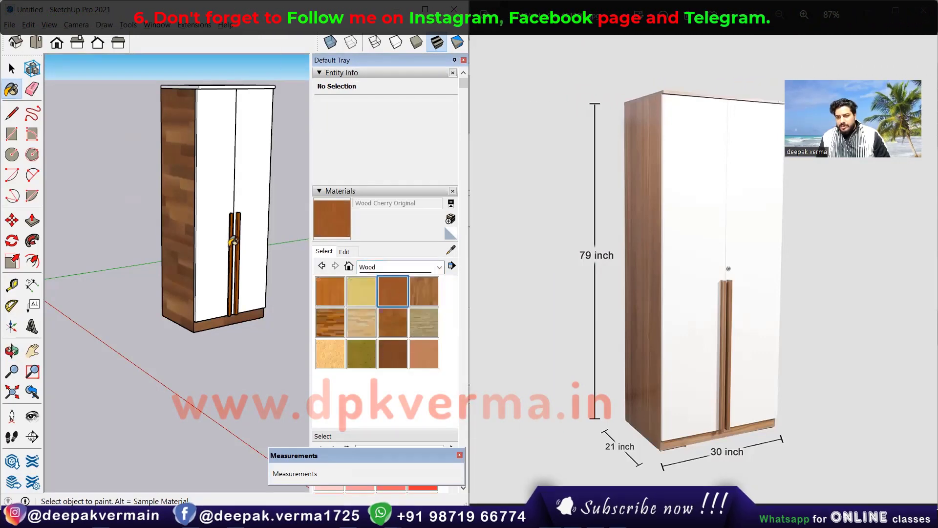
pyautogui.click(189, 229)
# Step: Orbit to a nearly frontal view to check the cherry-wood body
pyautogui.moveTo(237, 314); pyautogui.dragTo(250, 302, button='middle')
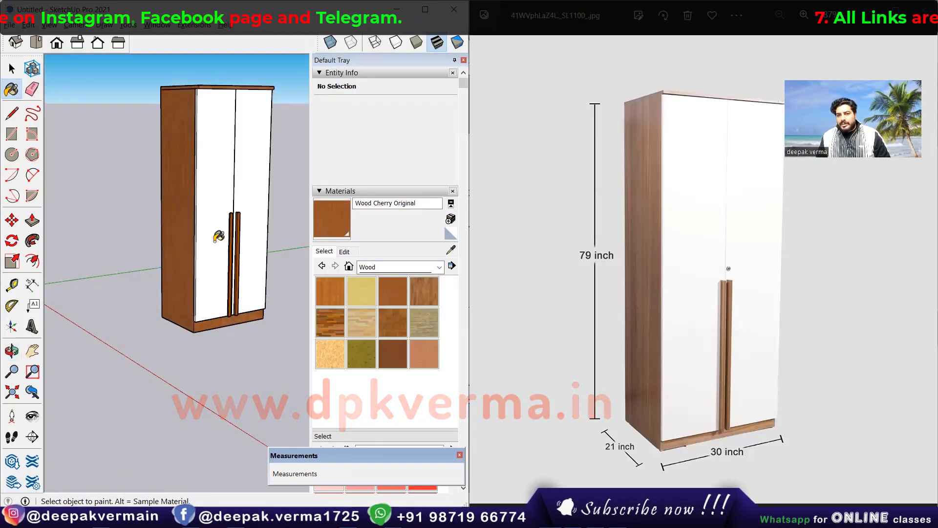
pyautogui.scroll(3, 218, 229)
pyautogui.moveTo(218, 240)
pyautogui.mouseDown(button='middle')
pyautogui.moveTo(197, 285)
pyautogui.moveTo(215, 182)
pyautogui.mouseUp(button='middle')
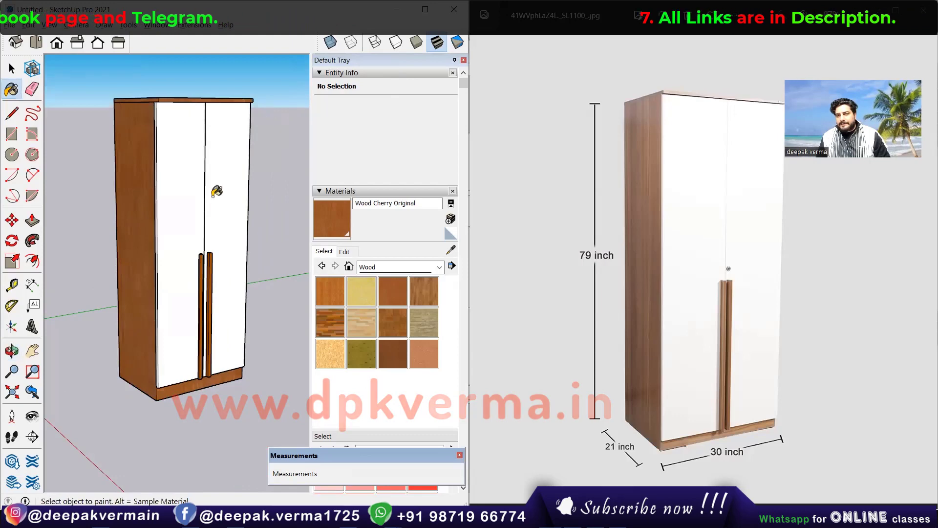
pyautogui.moveTo(171, 280)
pyautogui.mouseDown(button='middle')
pyautogui.moveTo(207, 279)
pyautogui.moveTo(143, 278)
pyautogui.moveTo(265, 244)
pyautogui.mouseUp(button='middle')
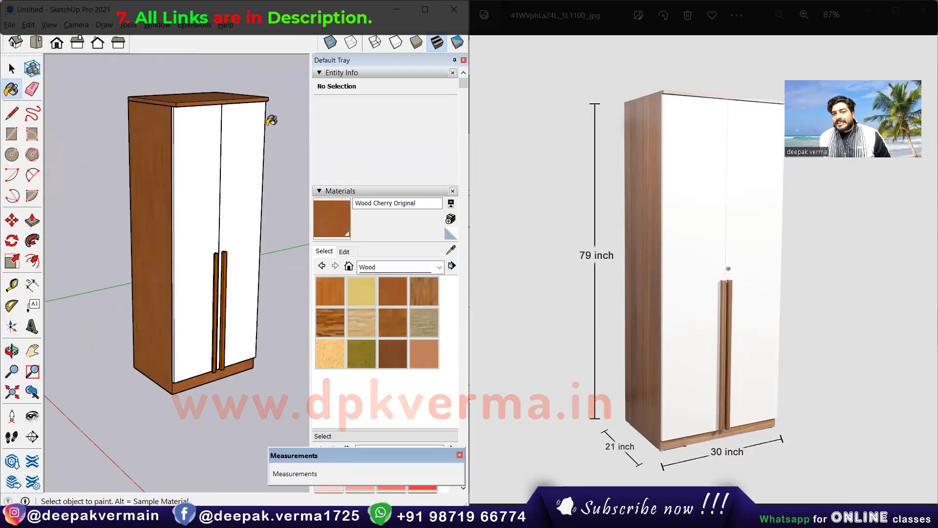
pyautogui.scroll(3, 209, 86)
pyautogui.scroll(2, 181, 78)
pyautogui.scroll(-2, 185, 122)
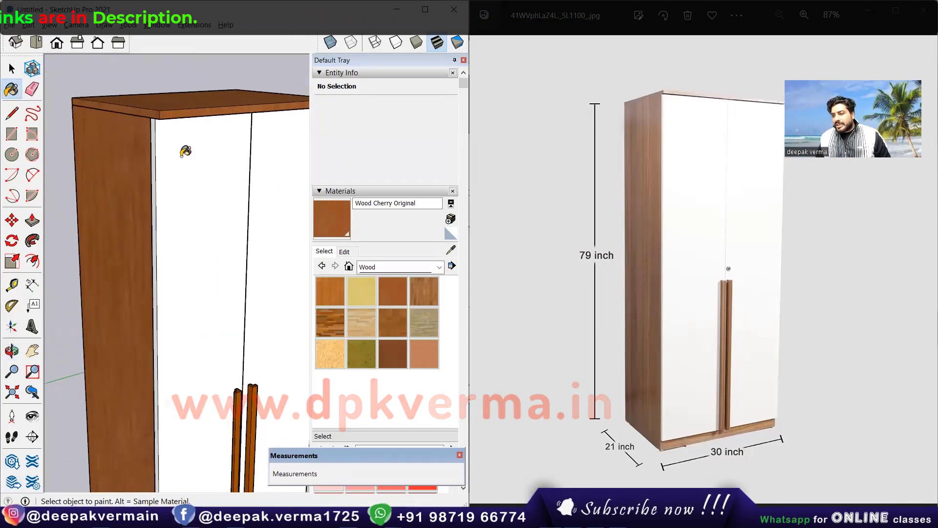
pyautogui.scroll(-3, 193, 196)
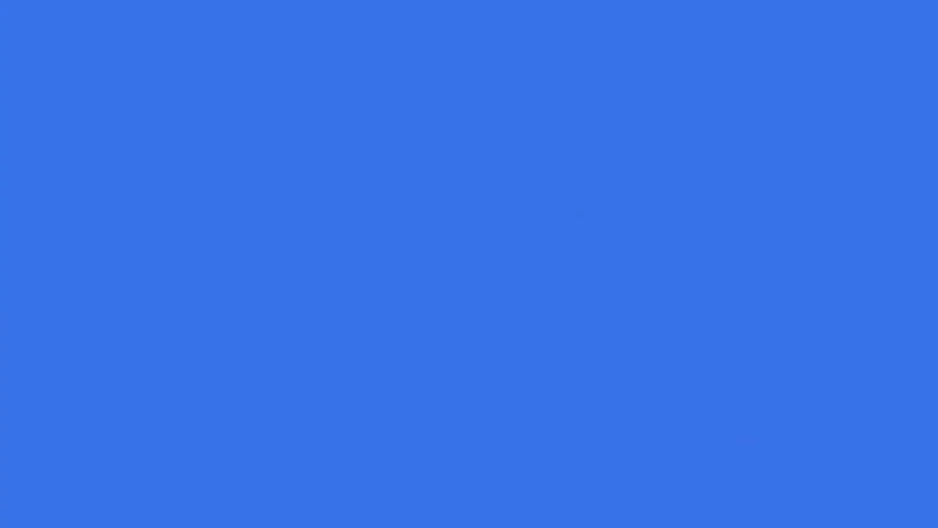